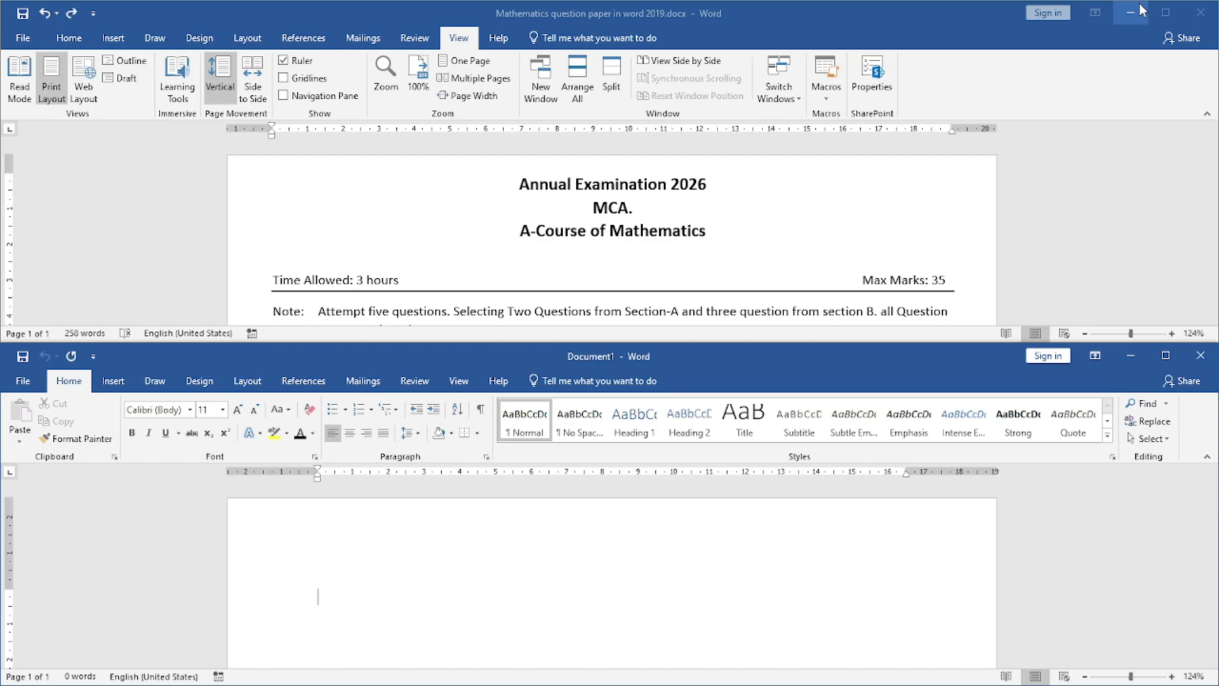
{"action": "left_click", "coordinate": [114, 389]}
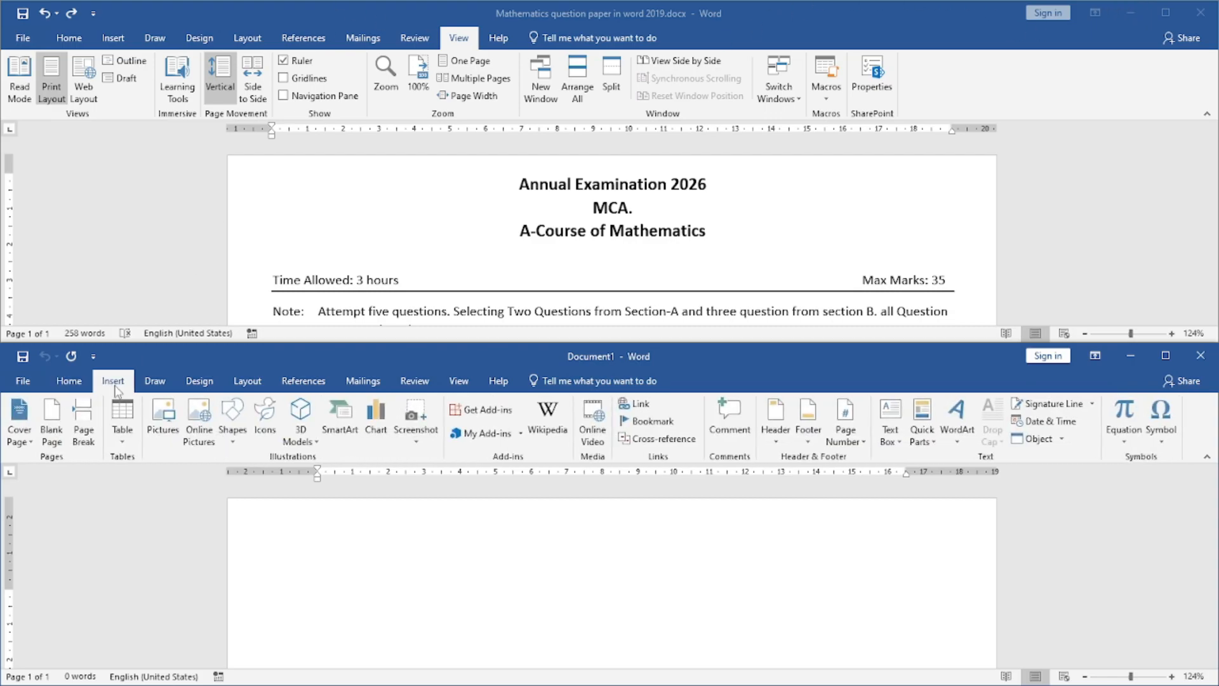
{"action": "left_click", "coordinate": [1124, 443]}
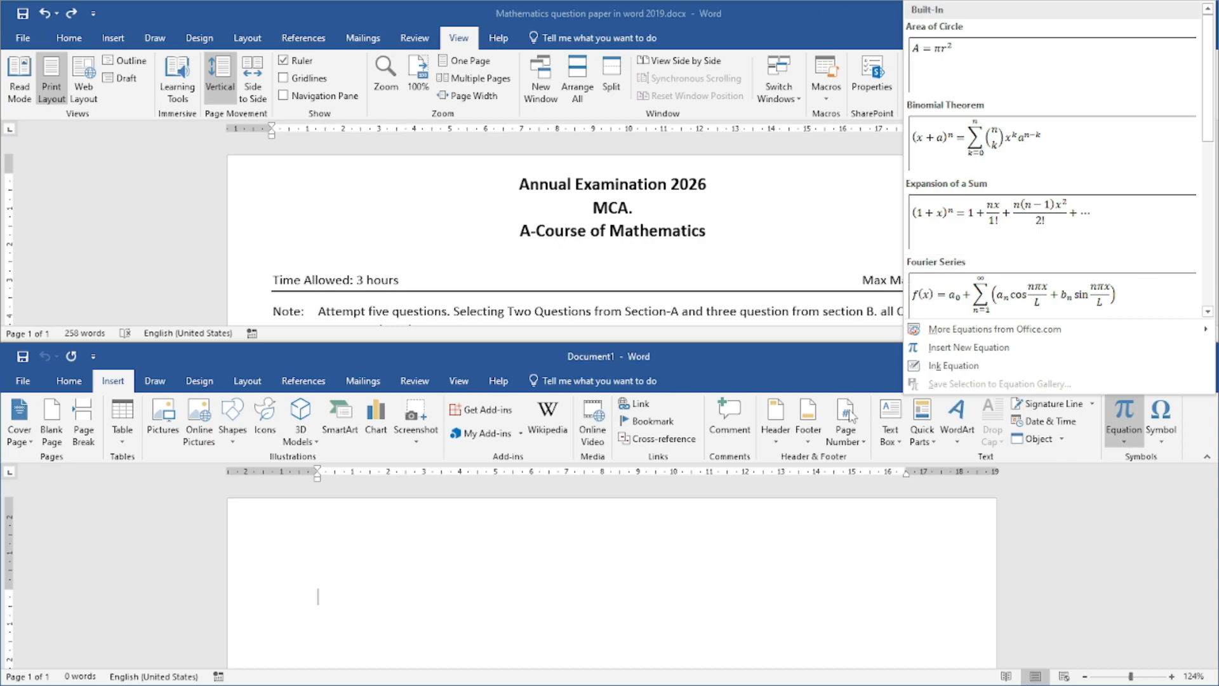
{"action": "left_click", "coordinate": [447, 557]}
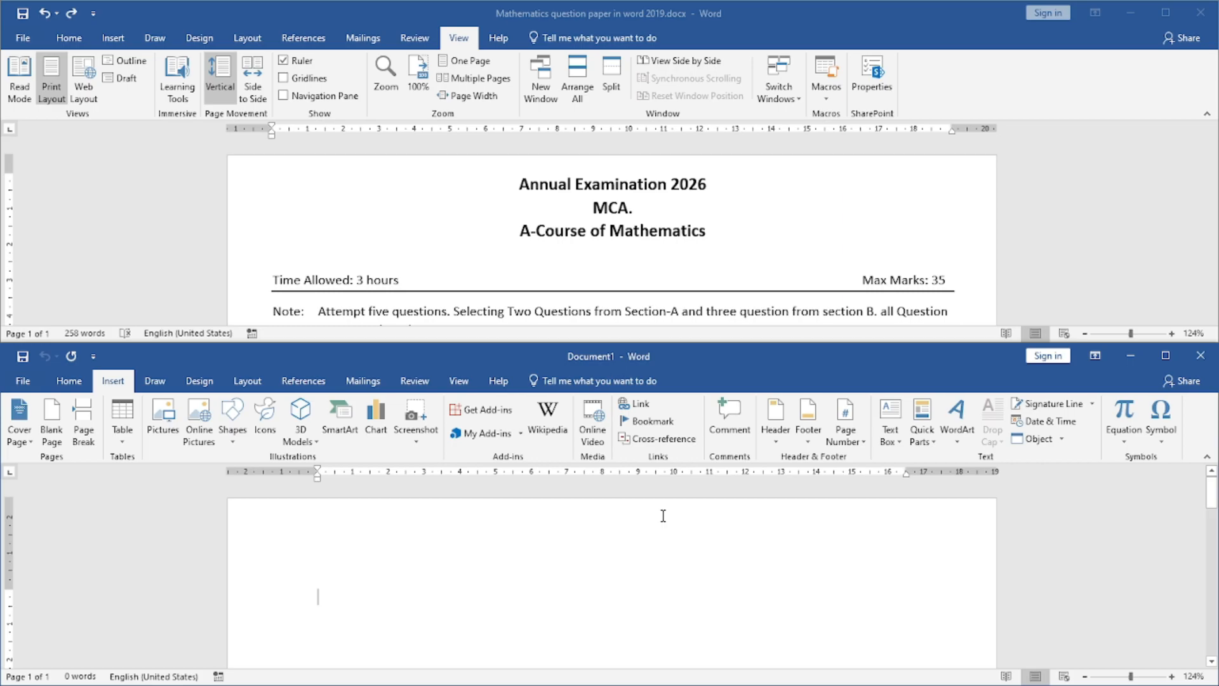
{"action": "type", "text": "ANN"}
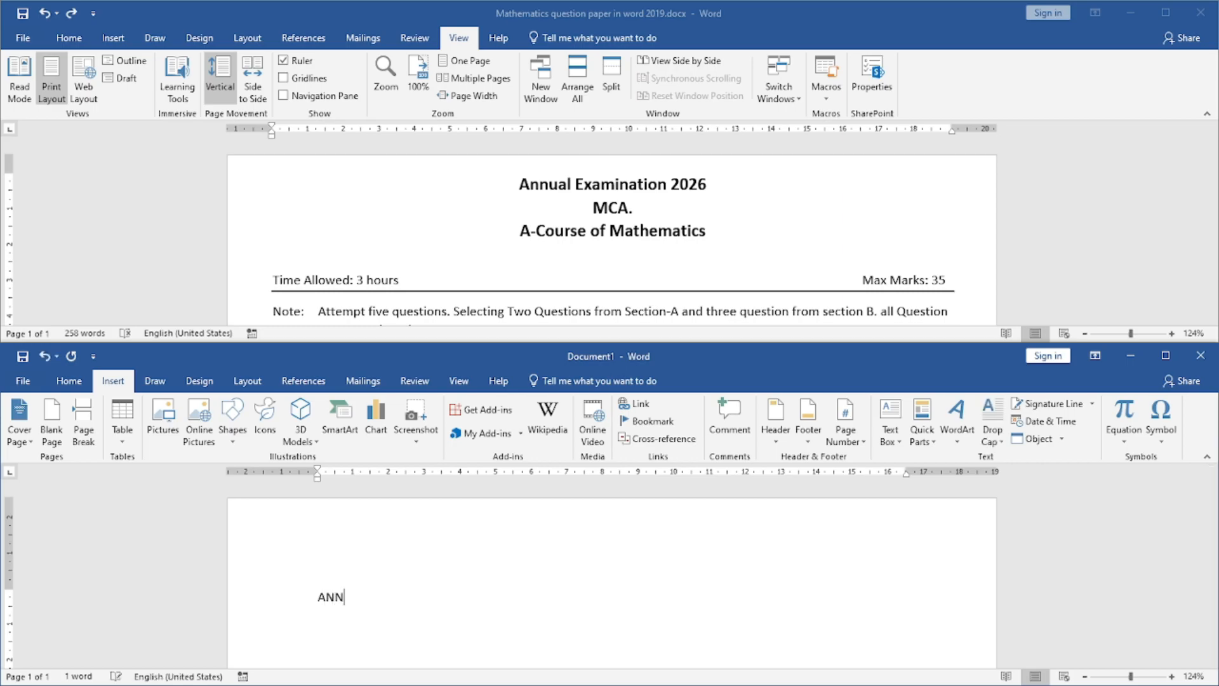
{"action": "type", "text": "UAL EXAMINSAITON"}
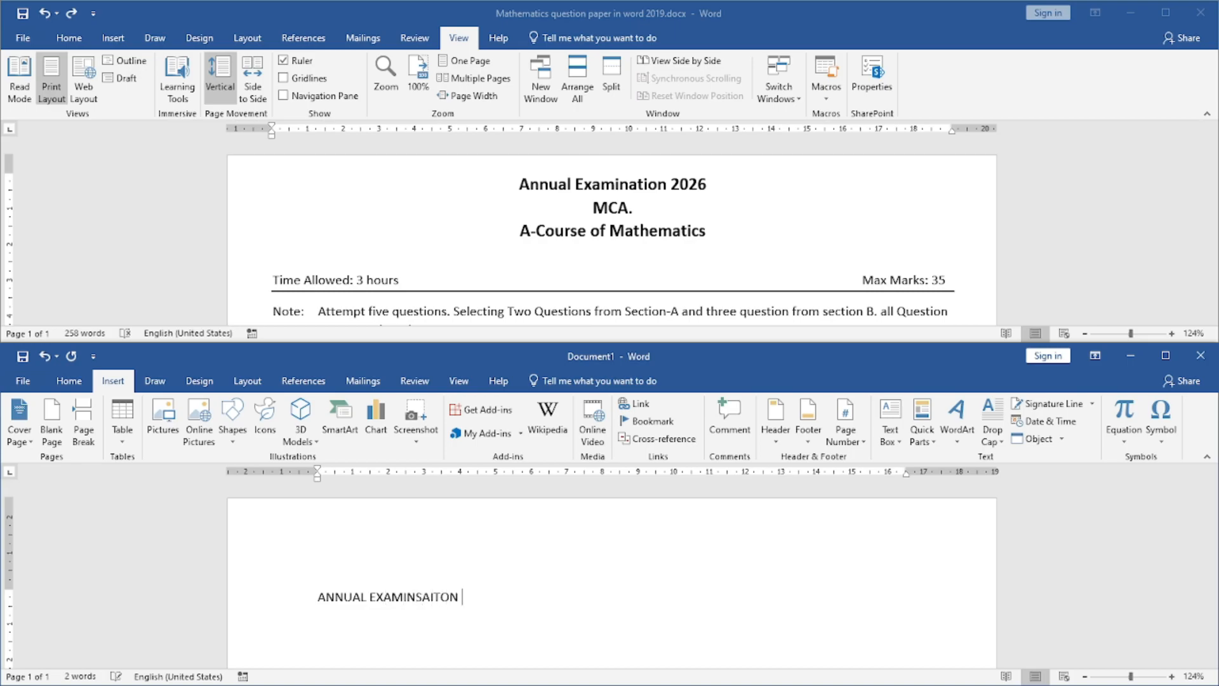
{"action": "key", "text": "BackSpace"}
{"action": "key", "text": "BackSpace"}
{"action": "key", "text": "BackSpace"}
{"action": "key", "text": "BackSpace"}
{"action": "key", "text": "BackSpace"}
{"action": "key", "text": "BackSpace"}
{"action": "key", "text": "BackSpace"}
{"action": "key", "text": "BackSpace"}
{"action": "key", "text": "BackSpace"}
{"action": "key", "text": "BackSpace"}
{"action": "key", "text": "BackSpace"}
{"action": "key", "text": "BackSpace"}
{"action": "key", "text": "BackSpace"}
{"action": "key", "text": "BackSpace"}
{"action": "key", "text": "BackSpace"}
{"action": "key", "text": "BackSpace"}
{"action": "key", "text": "BackSpace"}
{"action": "key", "text": "BackSpace"}
{"action": "key", "text": "BackSpace"}
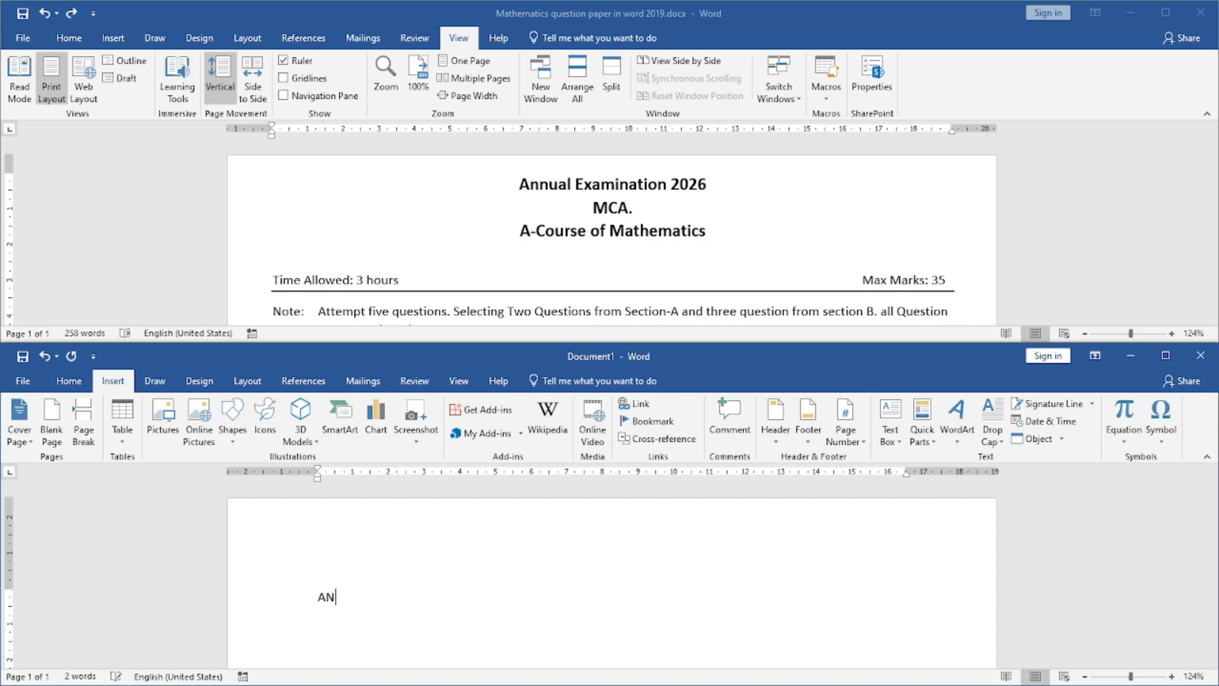
- Enter the heading "Annual Examination 2026" on the first line of the new blank document
{"action": "type", "text": "Annual Examinsait"}
{"action": "key", "text": "BackSpace"}
{"action": "key", "text": "BackSpace"}
{"action": "key", "text": "BackSpace"}
{"action": "key", "text": "BackSpace"}
{"action": "type", "text": "ation 2026"}
{"action": "key", "text": "Up"}
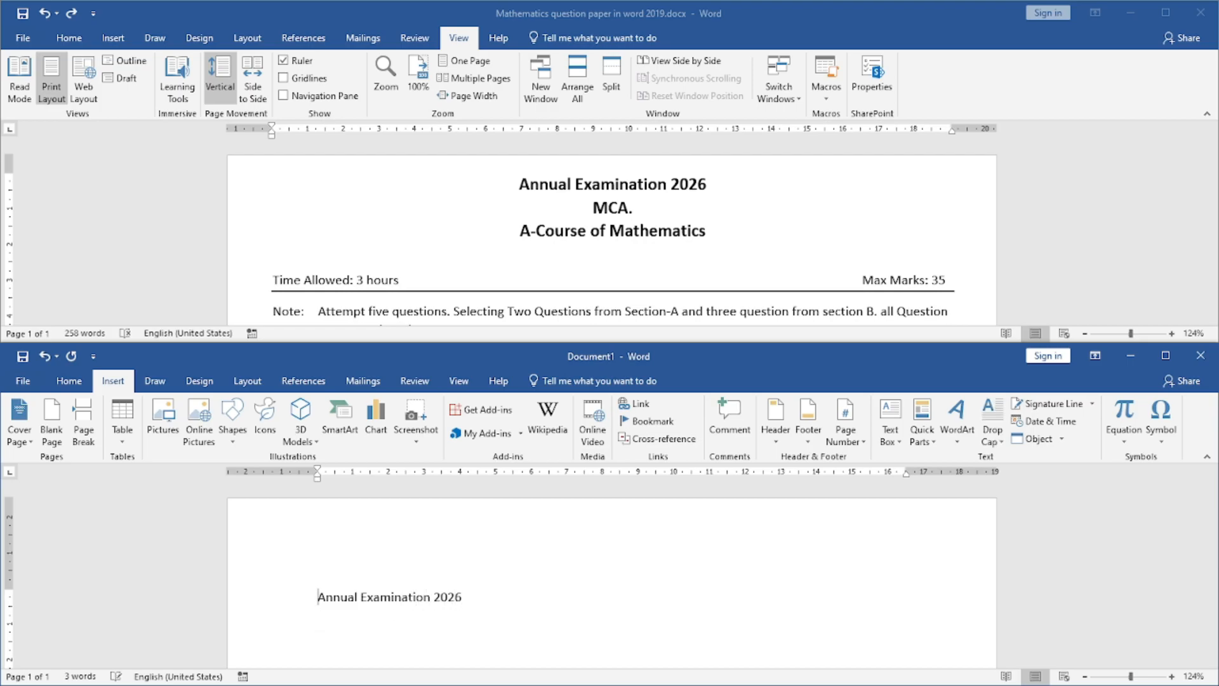
{"action": "left_click", "coordinate": [236, 600]}
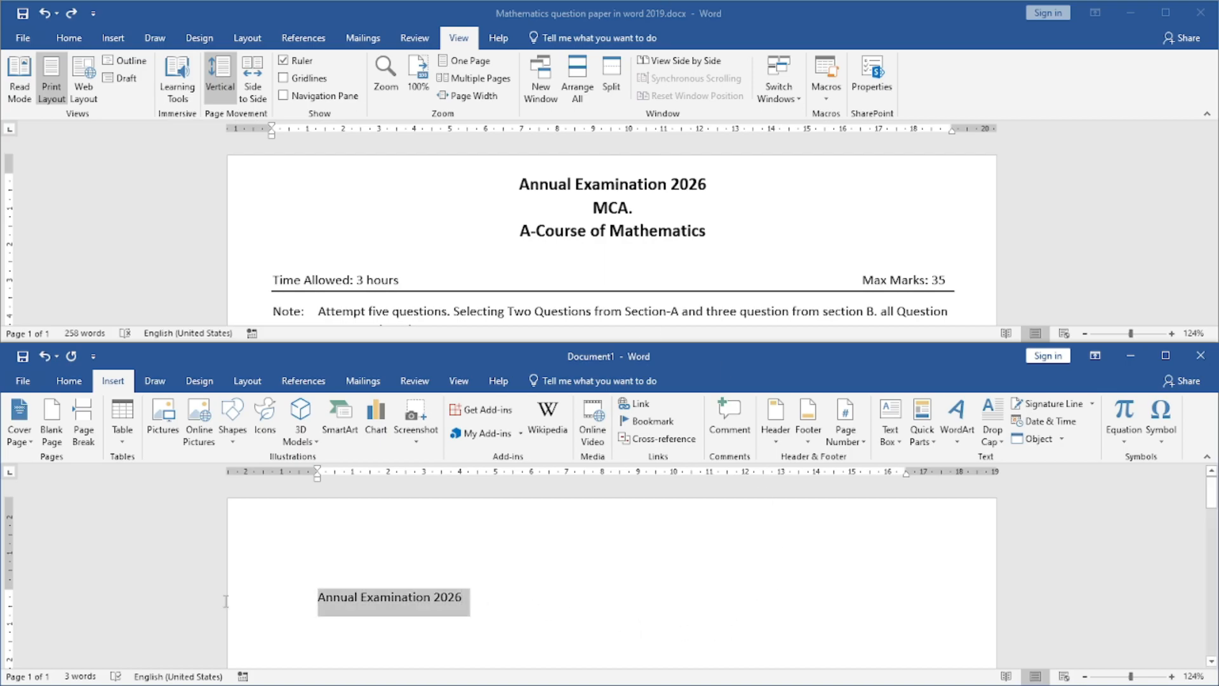
{"action": "left_click", "coordinate": [71, 50]}
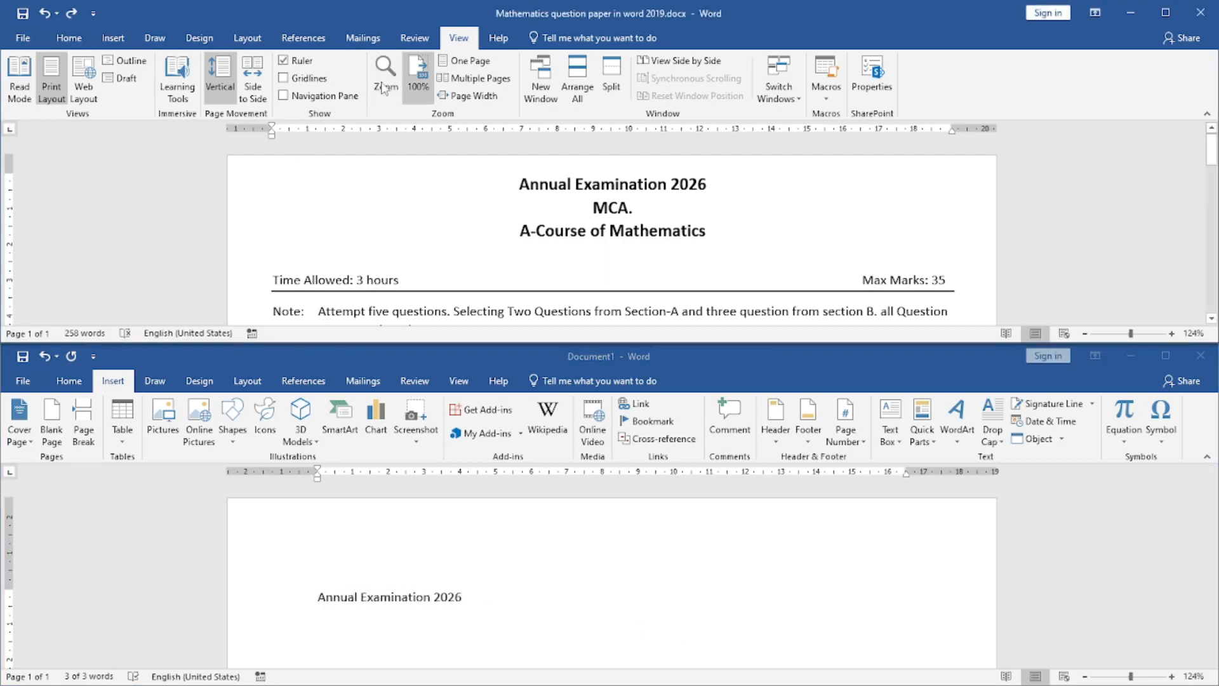
{"action": "left_click", "coordinate": [79, 42]}
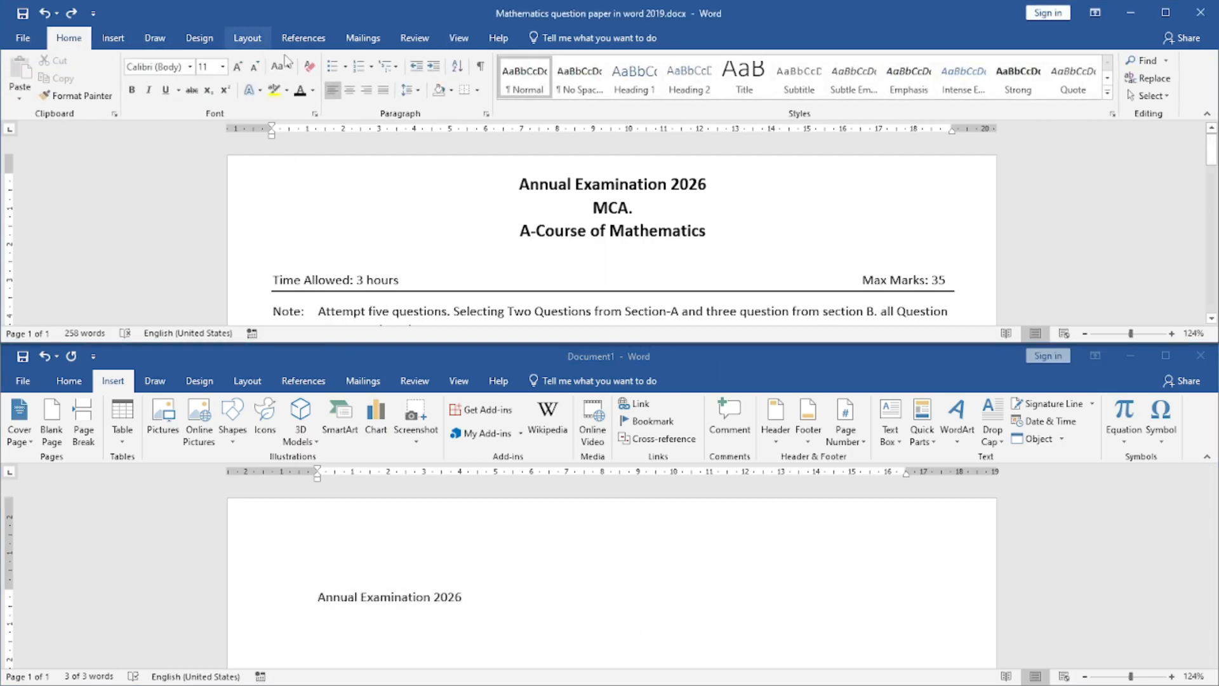
{"action": "left_click", "coordinate": [349, 93]}
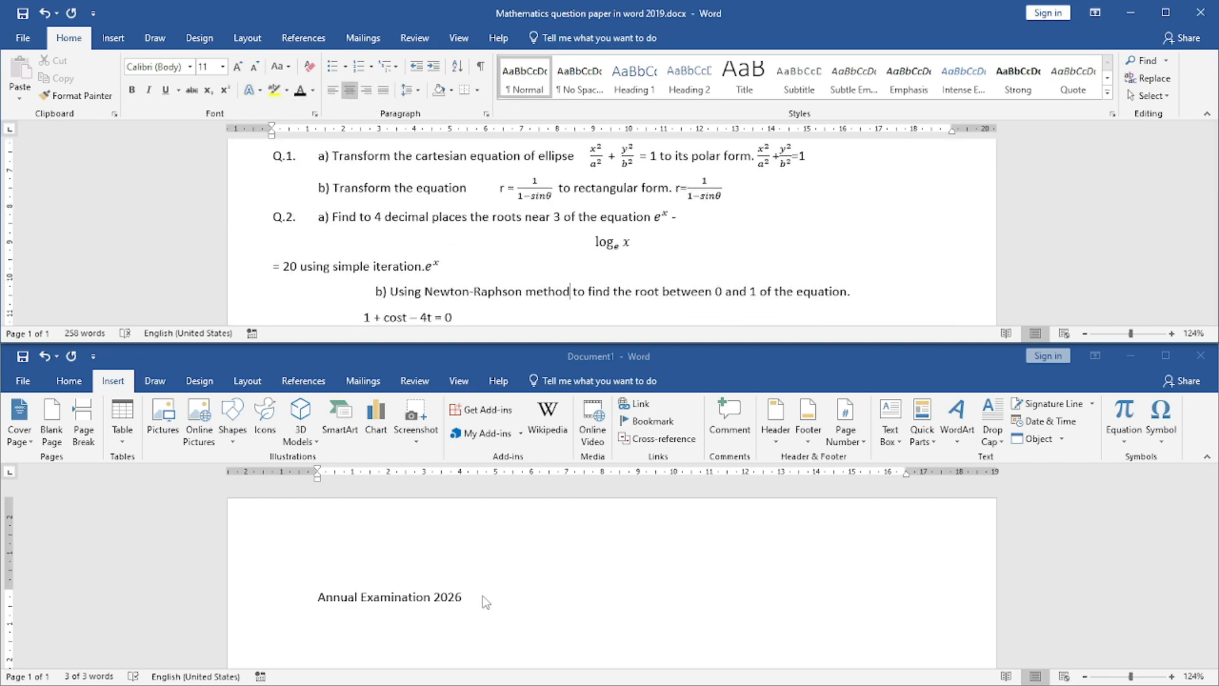
{"action": "left_click", "coordinate": [467, 610]}
{"action": "scroll", "coordinate": [558, 283], "scroll_direction": "up", "scroll_amount": 5}
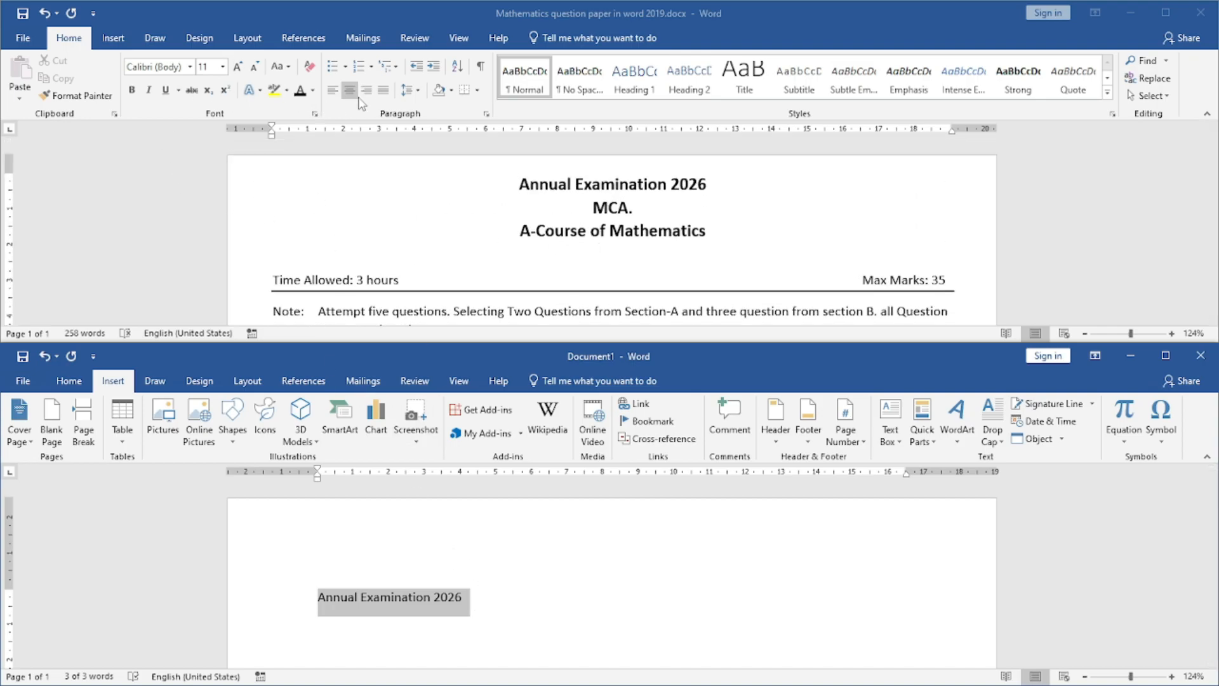
- Centre-align the "Annual Examination 2026" heading in the new document
{"action": "left_click", "coordinate": [450, 541]}
{"action": "left_click_drag", "start_coordinate": [482, 605], "coordinate": [195, 575]}
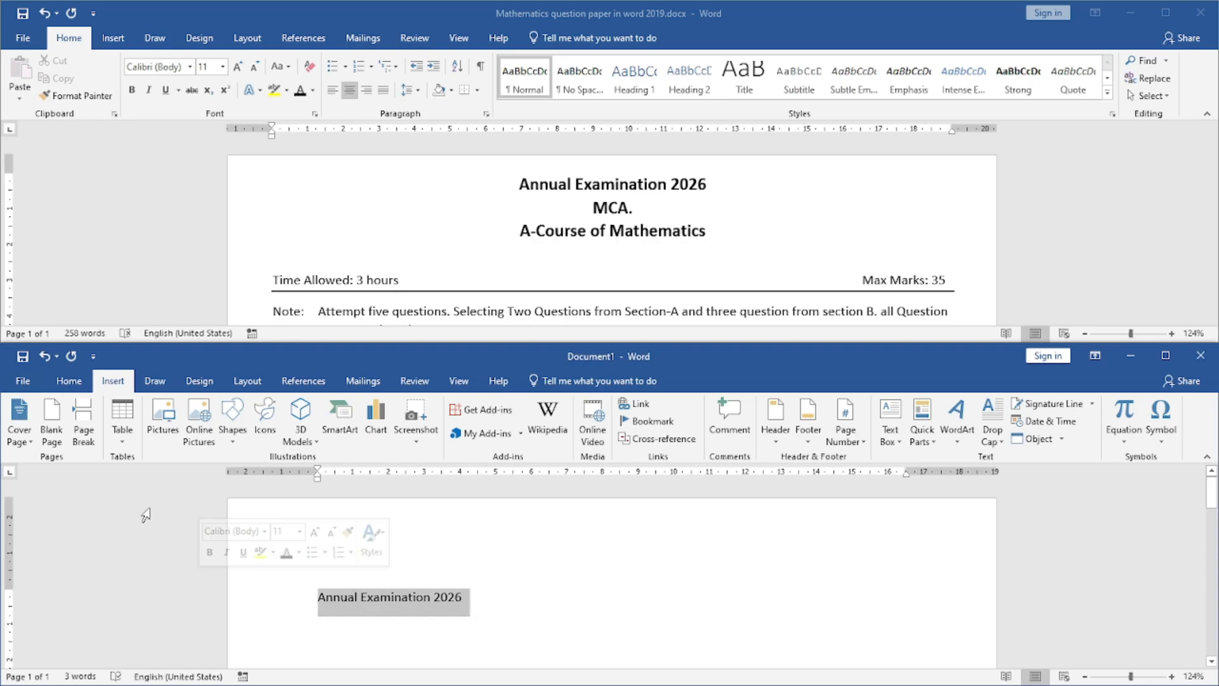
{"action": "left_click", "coordinate": [68, 381]}
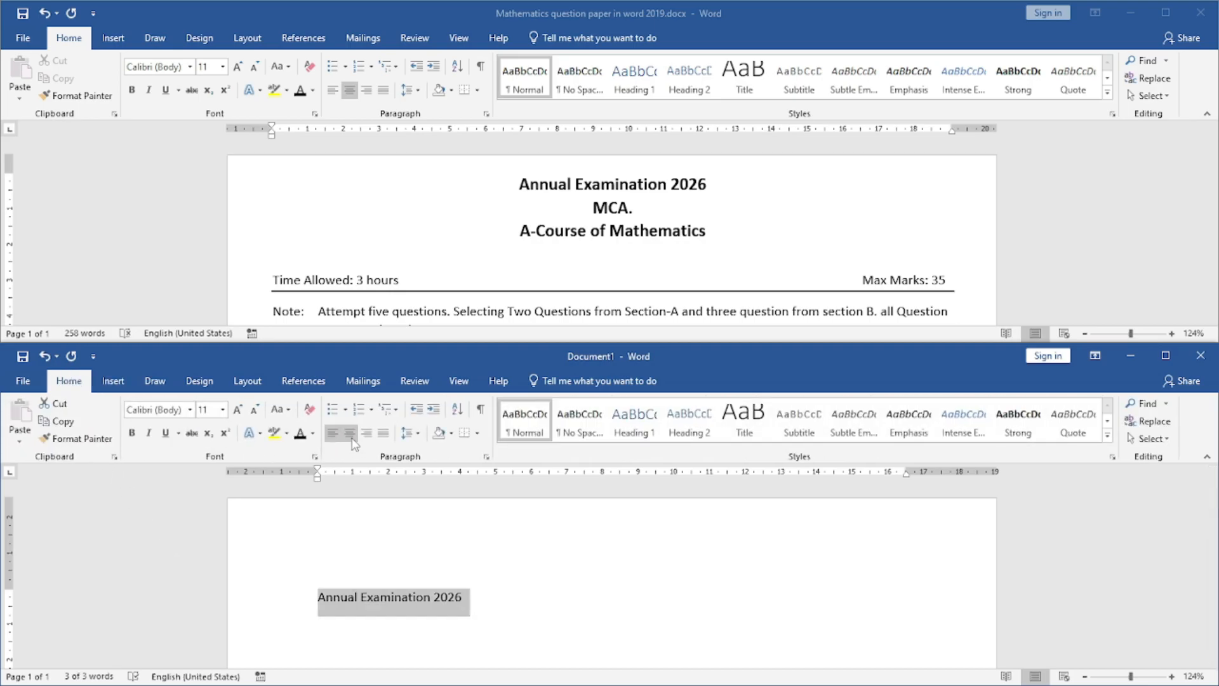
{"action": "left_click", "coordinate": [351, 436]}
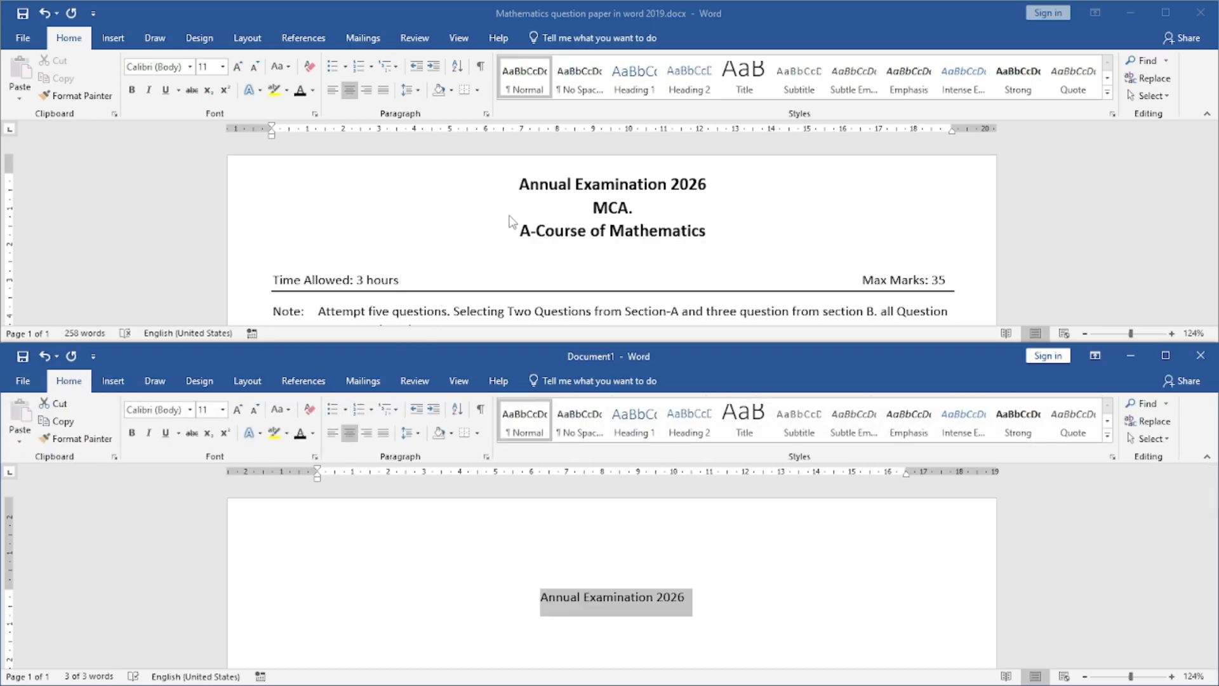
- Check the heading's formatting in the reference question paper and set the new document's heading to 14 pt bold
{"action": "left_click", "coordinate": [545, 184]}
{"action": "double_click", "coordinate": [544, 183]}
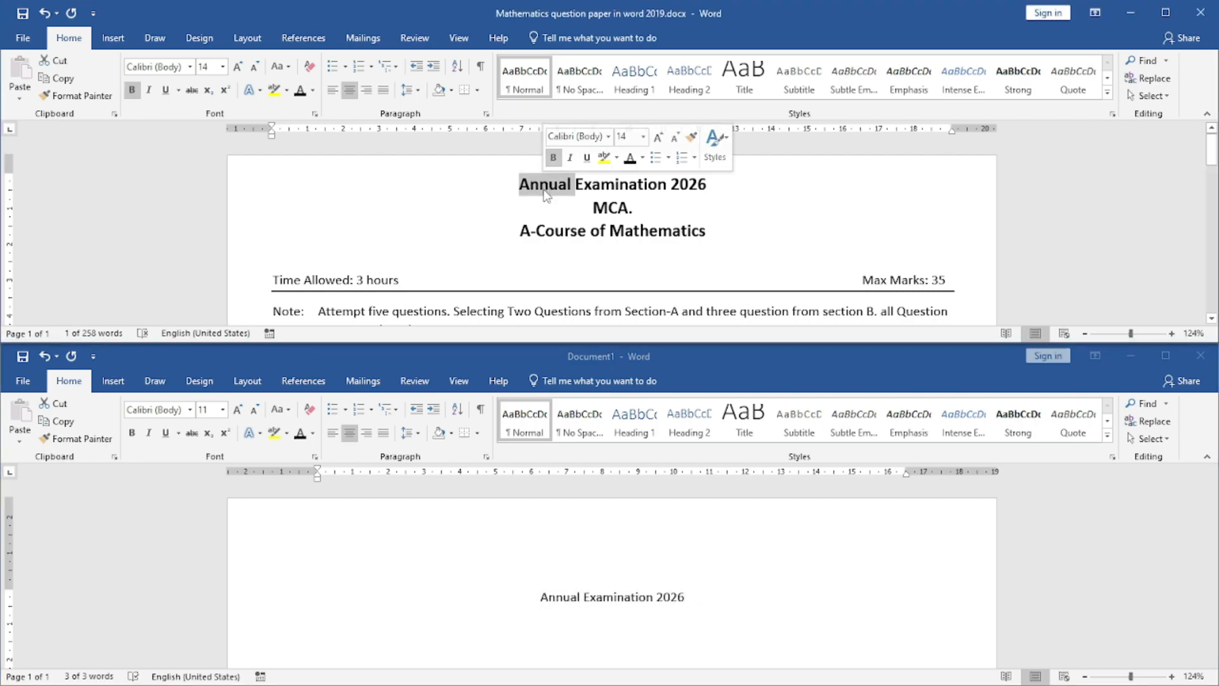
{"action": "left_click", "coordinate": [611, 600]}
{"action": "triple_click", "coordinate": [611, 600]}
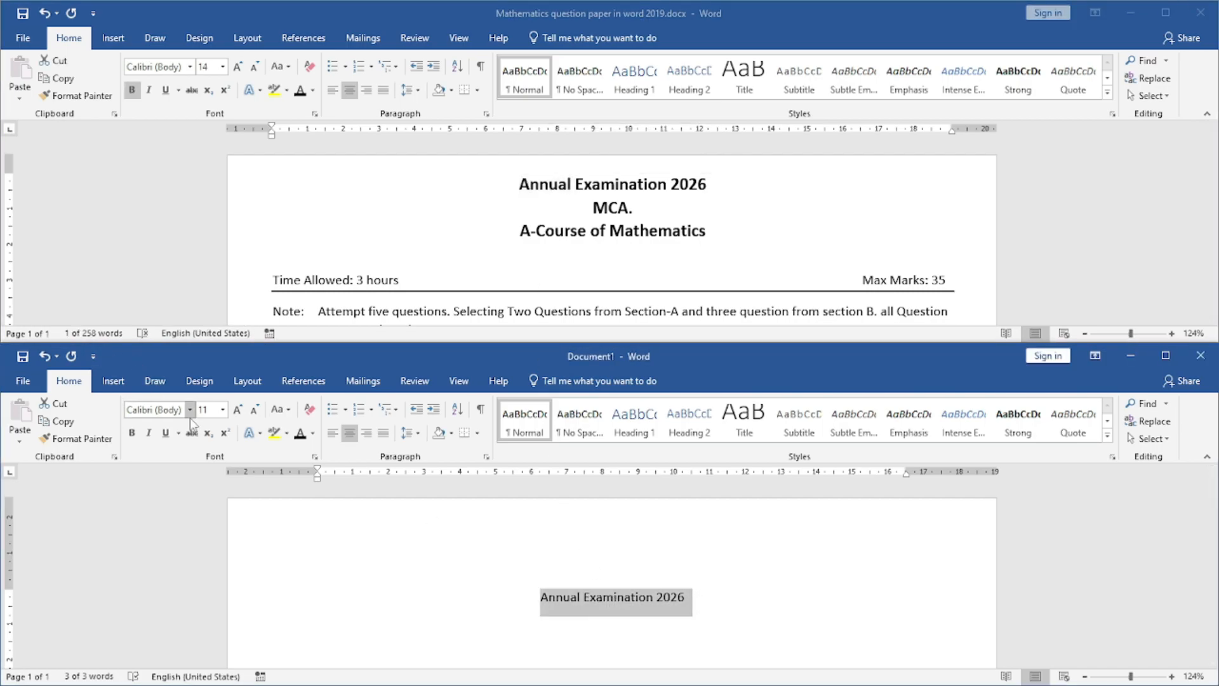
{"action": "left_click", "coordinate": [216, 410]}
{"action": "type", "text": "14"}
{"action": "key", "text": "Return"}
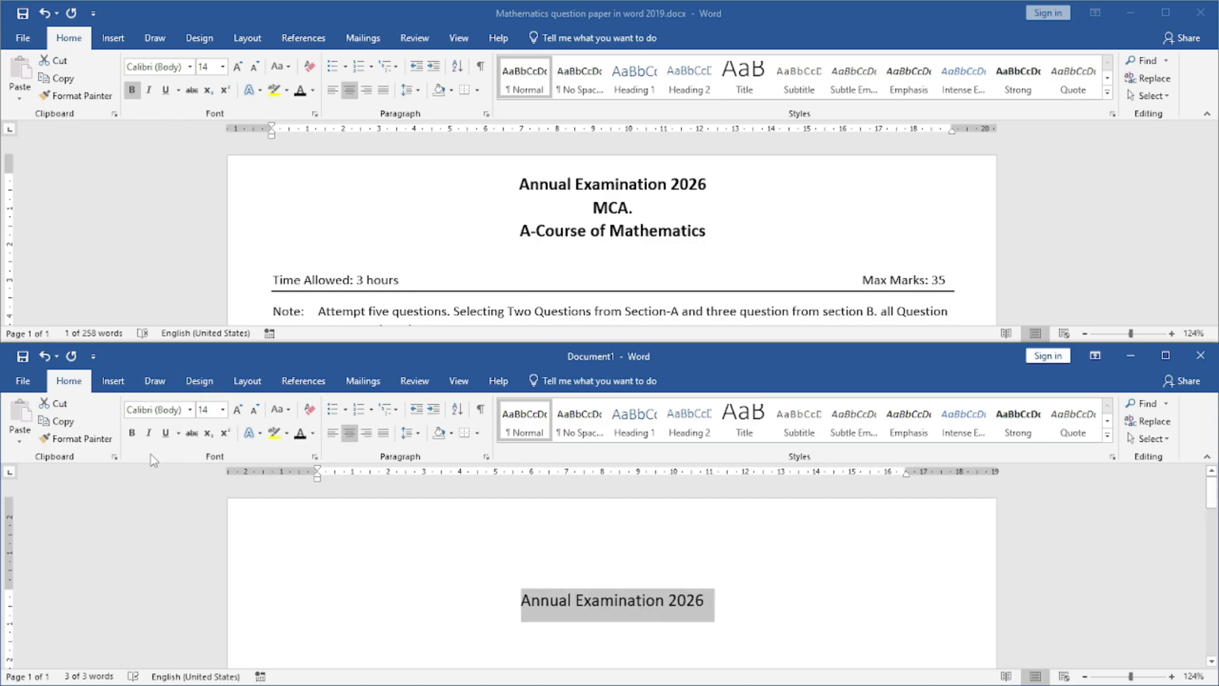
{"action": "left_click", "coordinate": [132, 433]}
{"action": "left_click", "coordinate": [727, 608]}
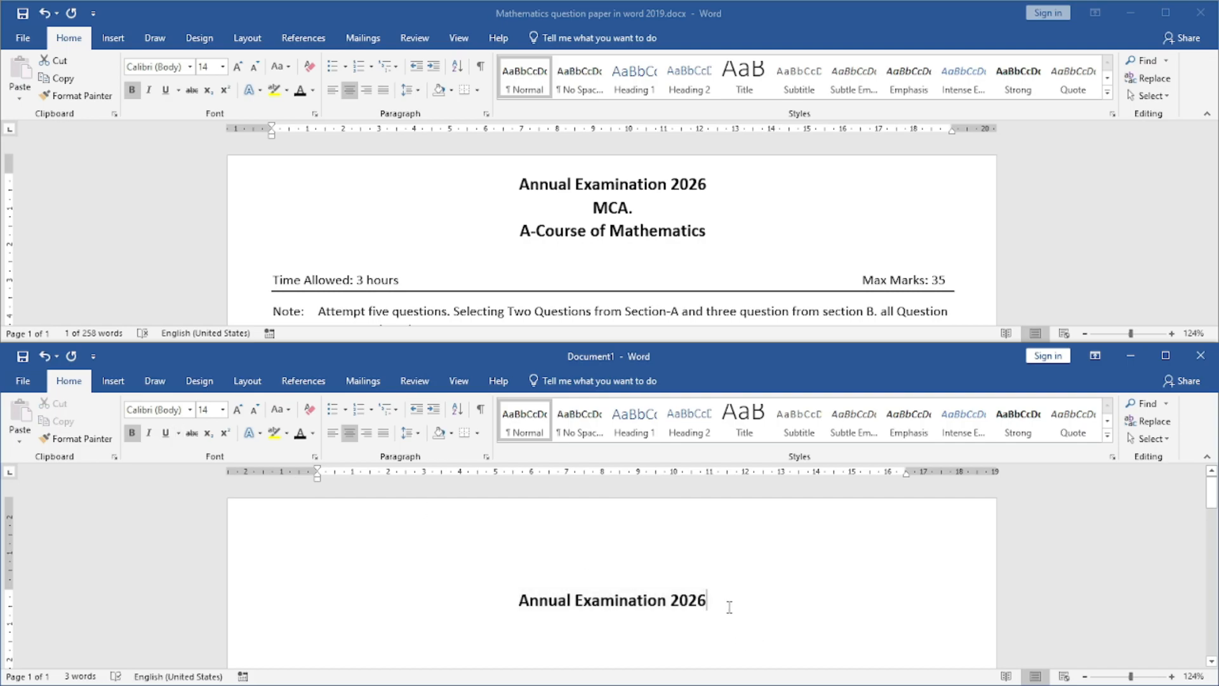
- Add a second heading line reading "MCA" below "Annual Examination 2026"
{"action": "key", "text": "Return"}
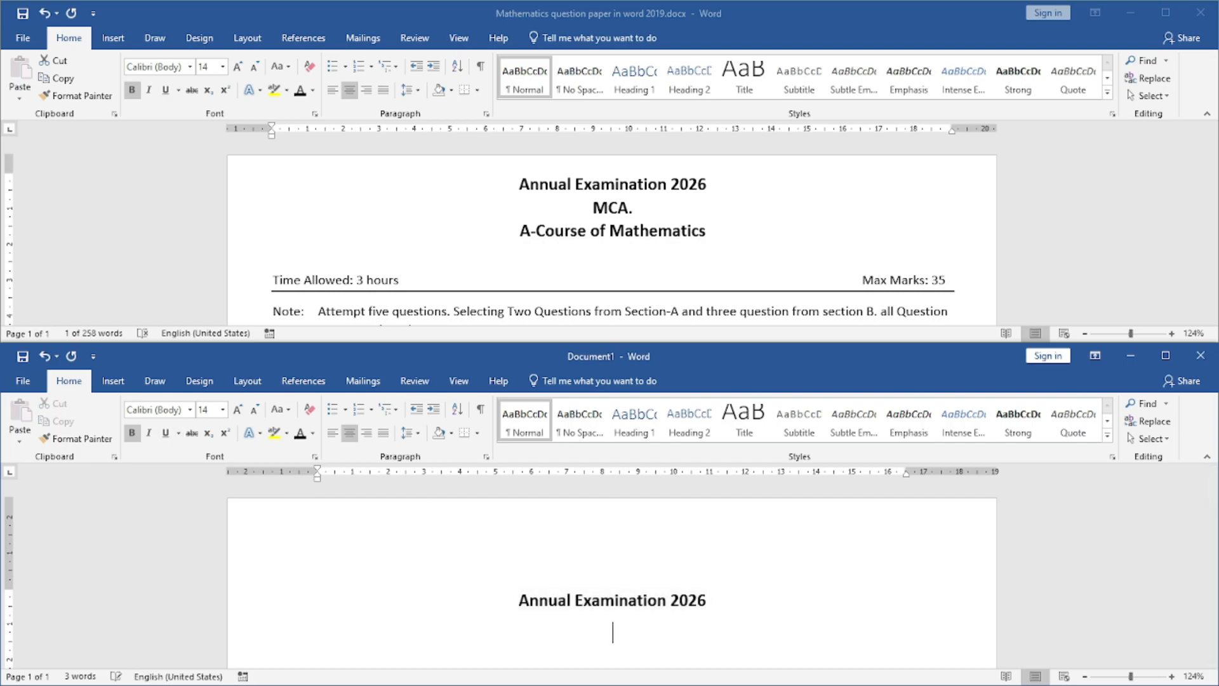
{"action": "type", "text": "MCA"}
{"action": "key", "text": "Return"}
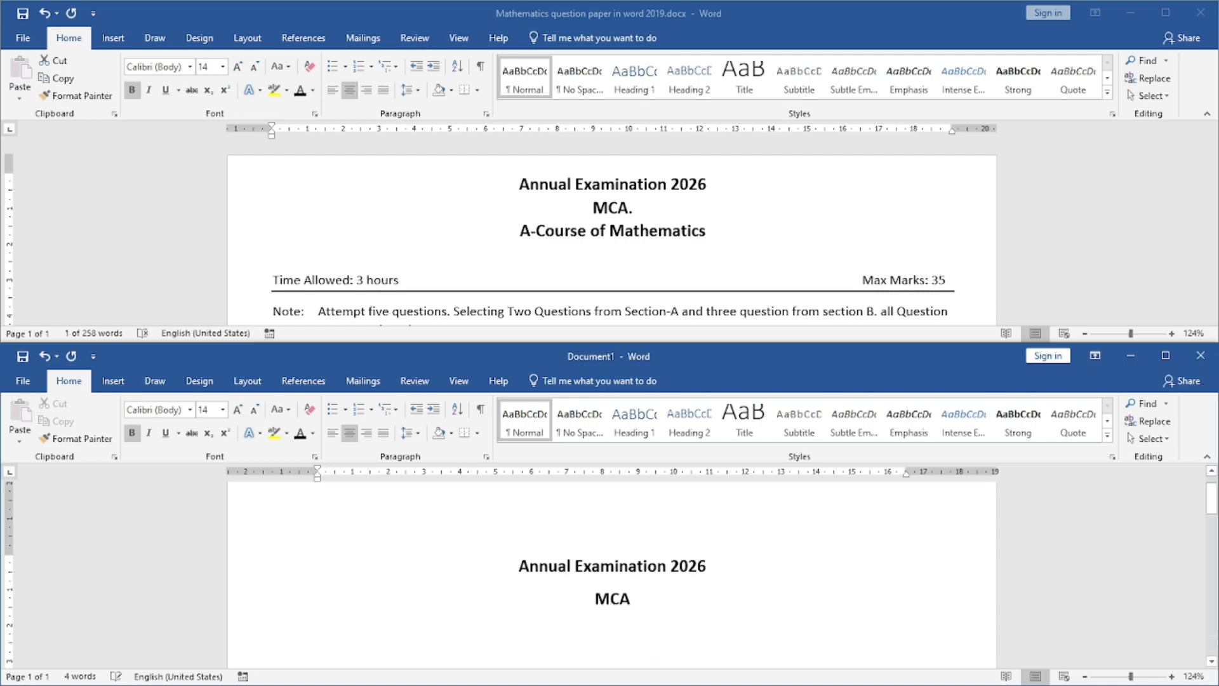
- Enter "A-Course of Mathmatics" as the third heading line below "MCA"
{"action": "type", "text": "a"}
{"action": "key", "text": "BackSpace"}
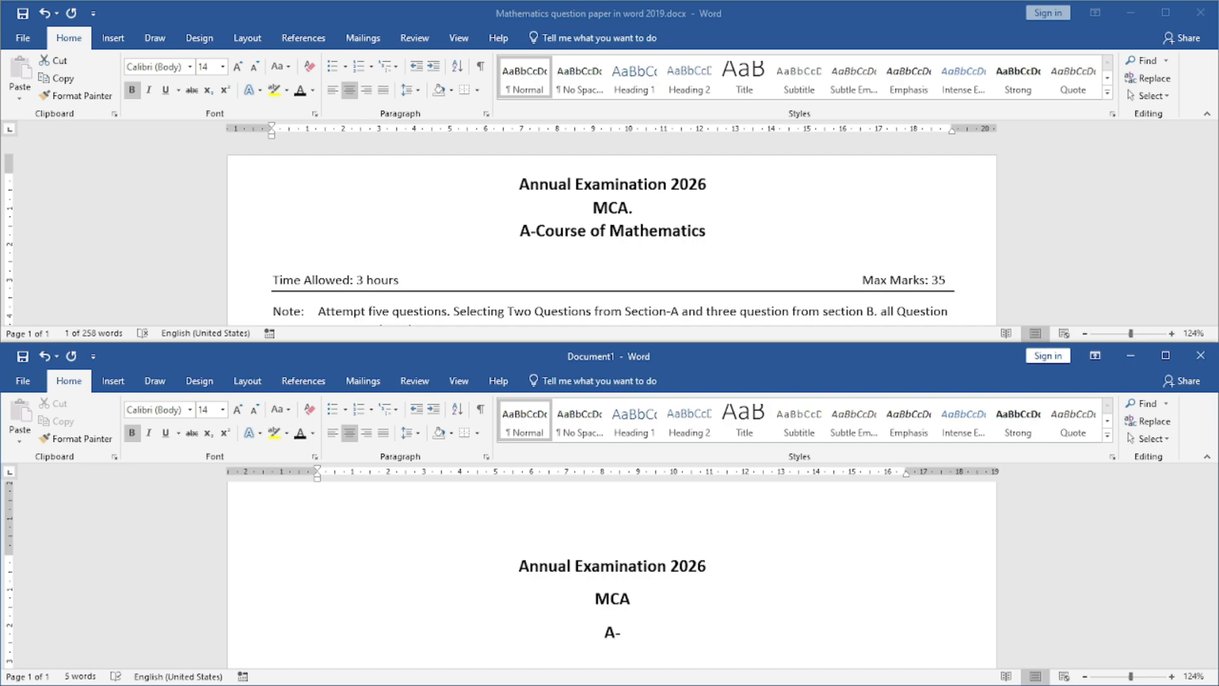
{"action": "type", "text": "A-COURSE"}
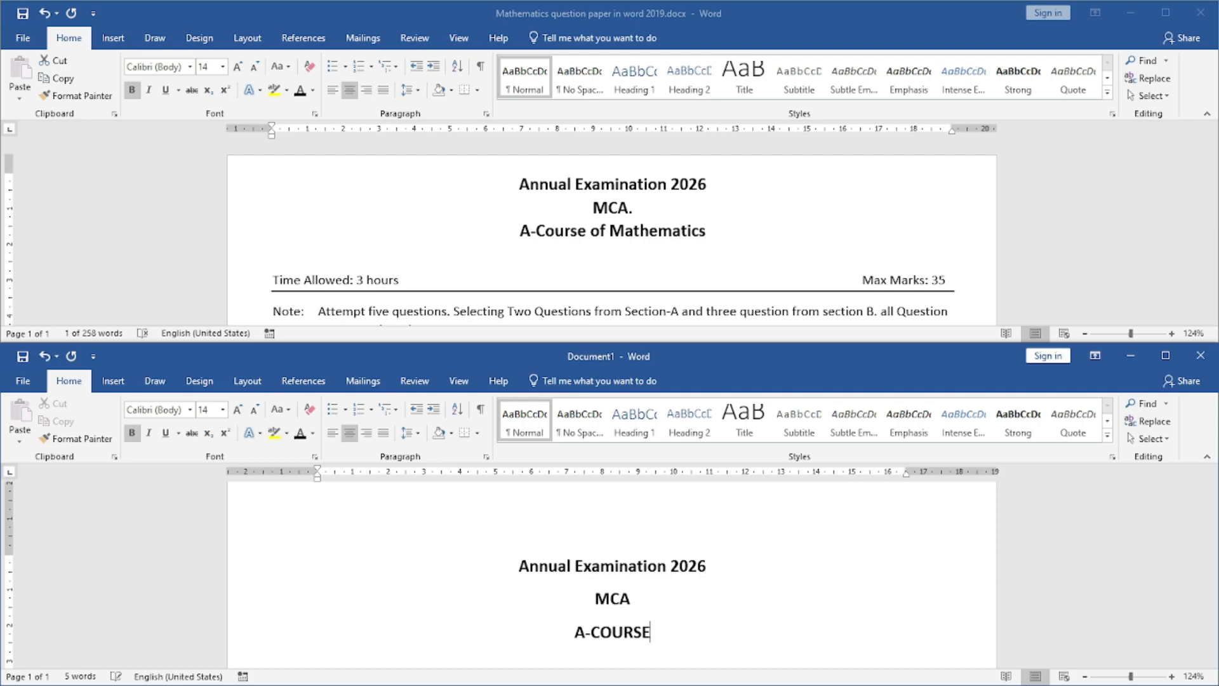
{"action": "key", "text": "BackSpace"}
{"action": "key", "text": "BackSpace"}
{"action": "key", "text": "BackSpace"}
{"action": "key", "text": "BackSpace"}
{"action": "key", "text": "BackSpace"}
{"action": "type", "text": "OUSE"}
{"action": "key", "text": "BackSpace"}
{"action": "key", "text": "BackSpace"}
{"action": "key", "text": "BackSpace"}
{"action": "key", "text": "BackSpace"}
{"action": "type", "text": "ou"}
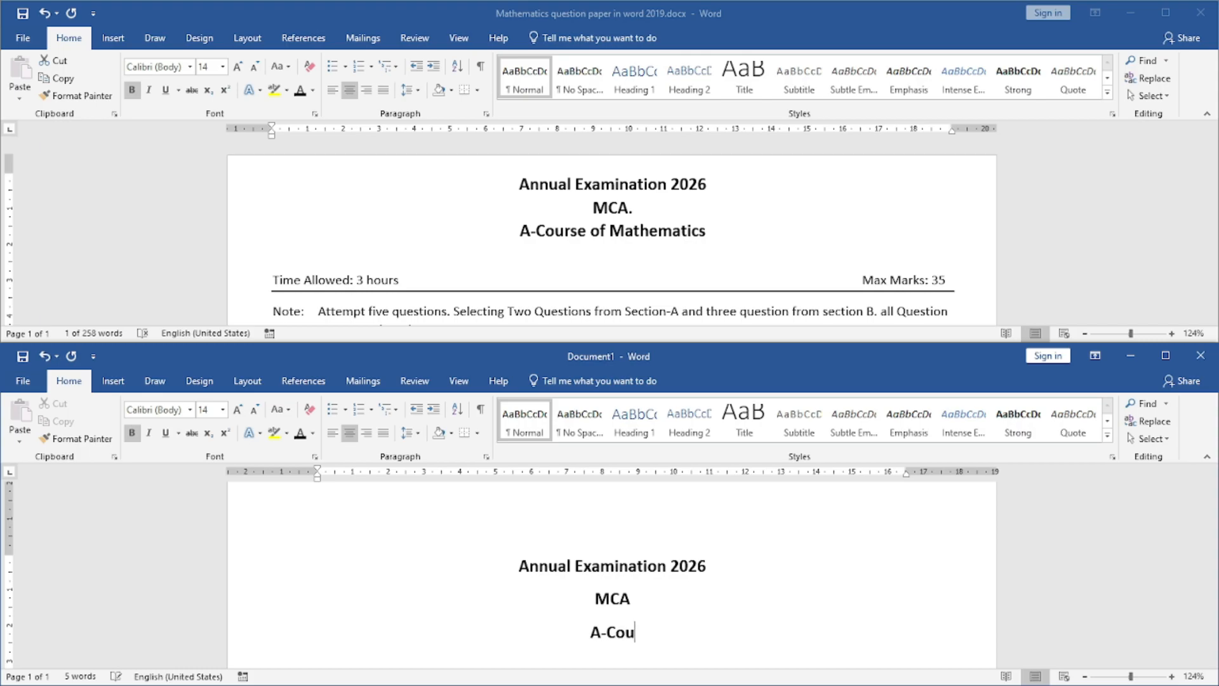
{"action": "type", "text": "rse of Math"}
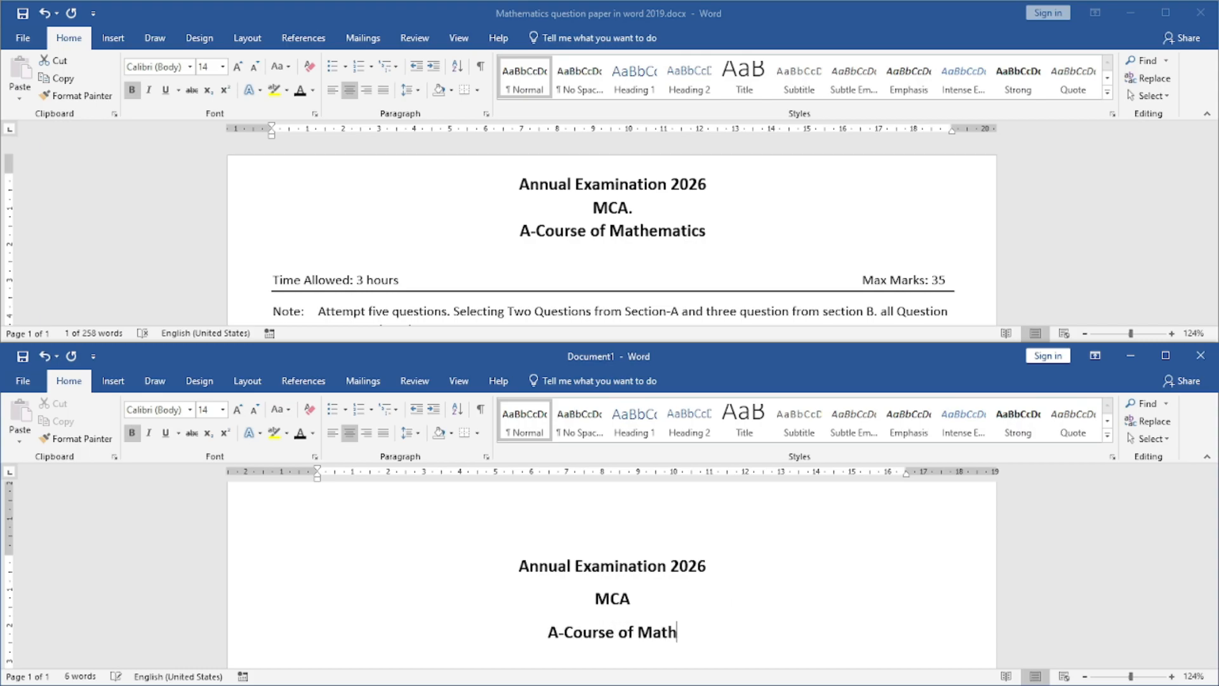
{"action": "type", "text": "matics"}
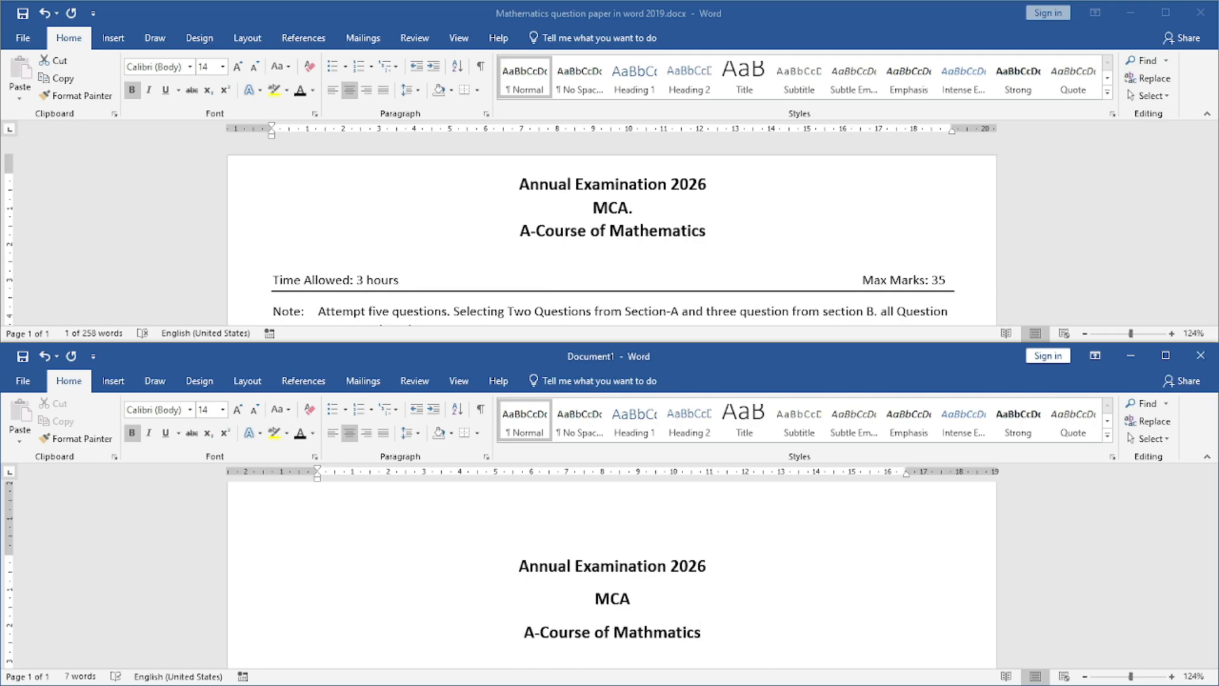
- Set the paragraph spacing after all three heading lines to 4 pt
{"action": "scroll", "coordinate": [653, 409], "scroll_direction": "down", "scroll_amount": 2}
{"action": "scroll", "coordinate": [653, 560], "scroll_direction": "up", "scroll_amount": 1}
{"action": "scroll", "coordinate": [635, 565], "scroll_direction": "down", "scroll_amount": 2}
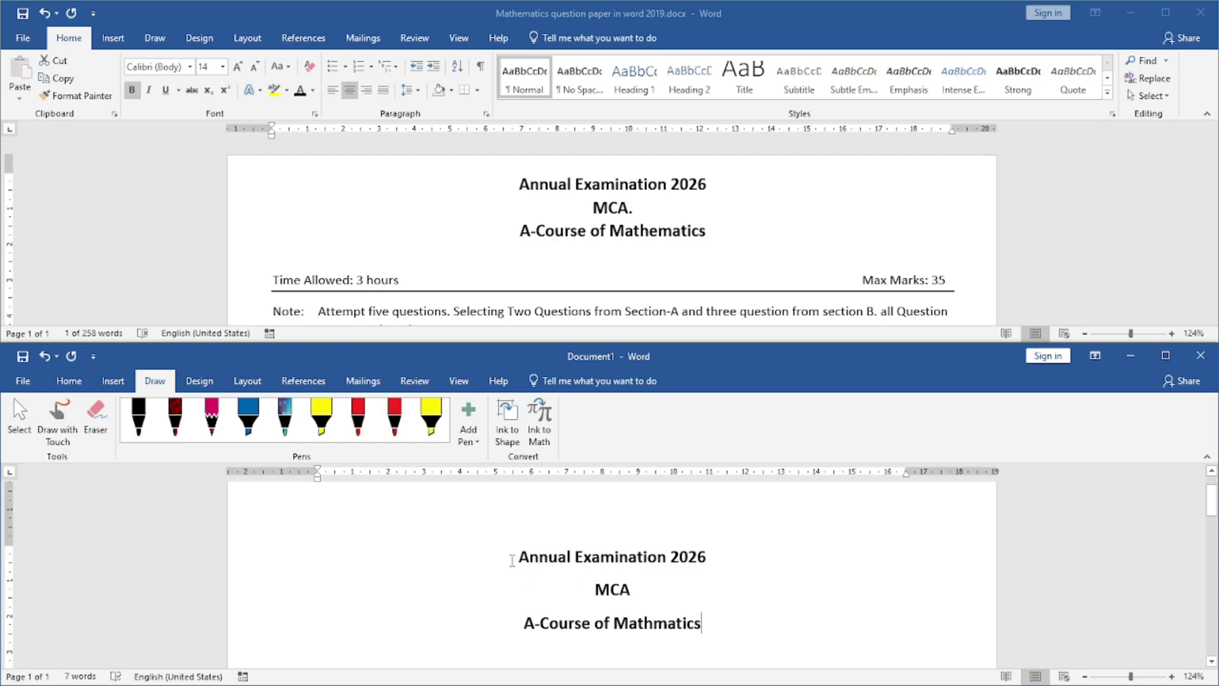
{"action": "key", "text": "ctrl+a"}
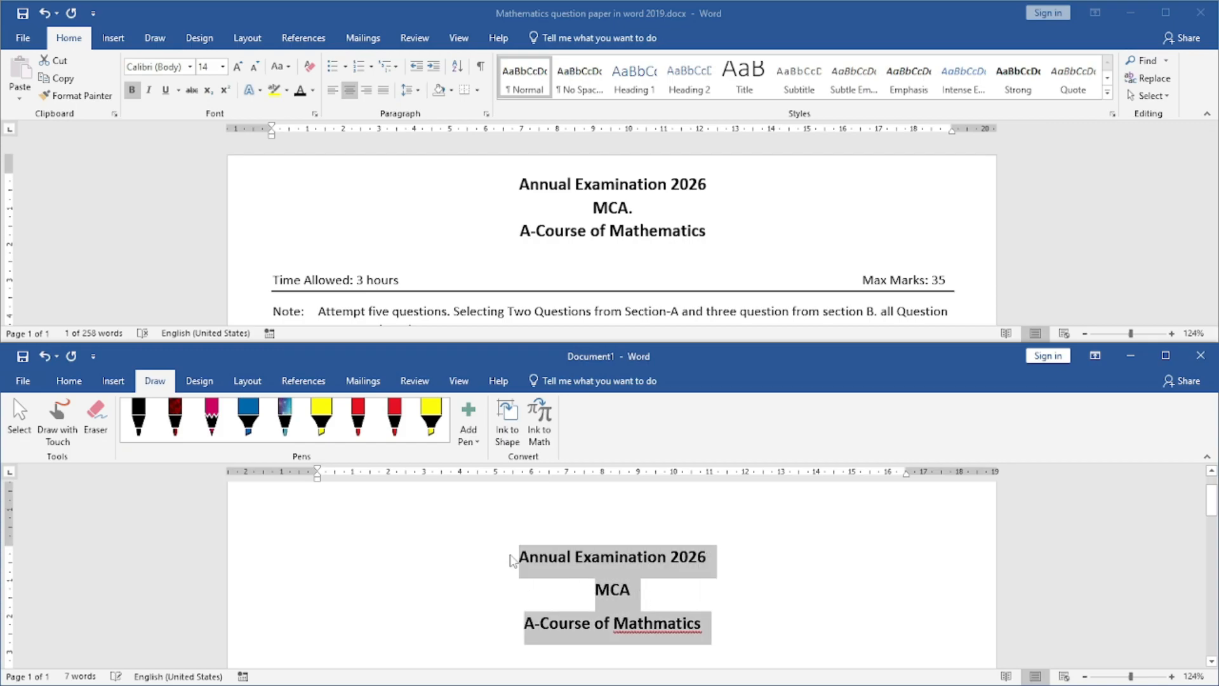
{"action": "left_click", "coordinate": [247, 380]}
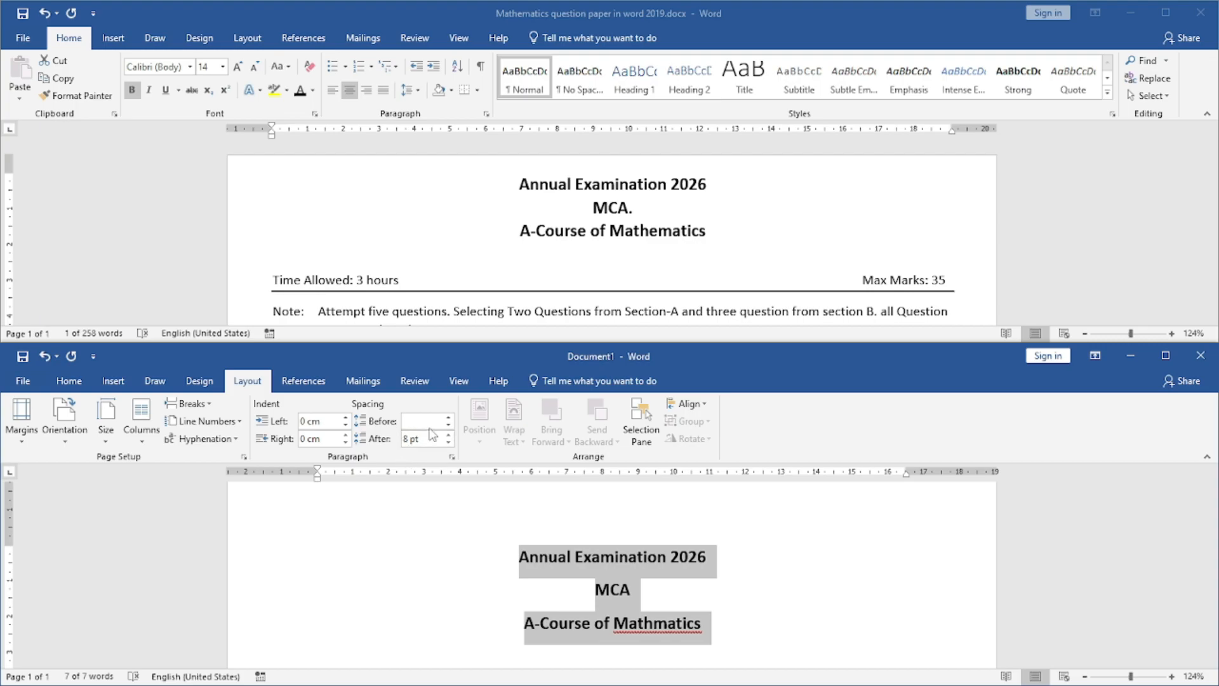
{"action": "left_click", "coordinate": [430, 440]}
{"action": "left_click_drag", "start_coordinate": [419, 440], "coordinate": [379, 440]}
{"action": "type", "text": "4"}
{"action": "key", "text": "Return"}
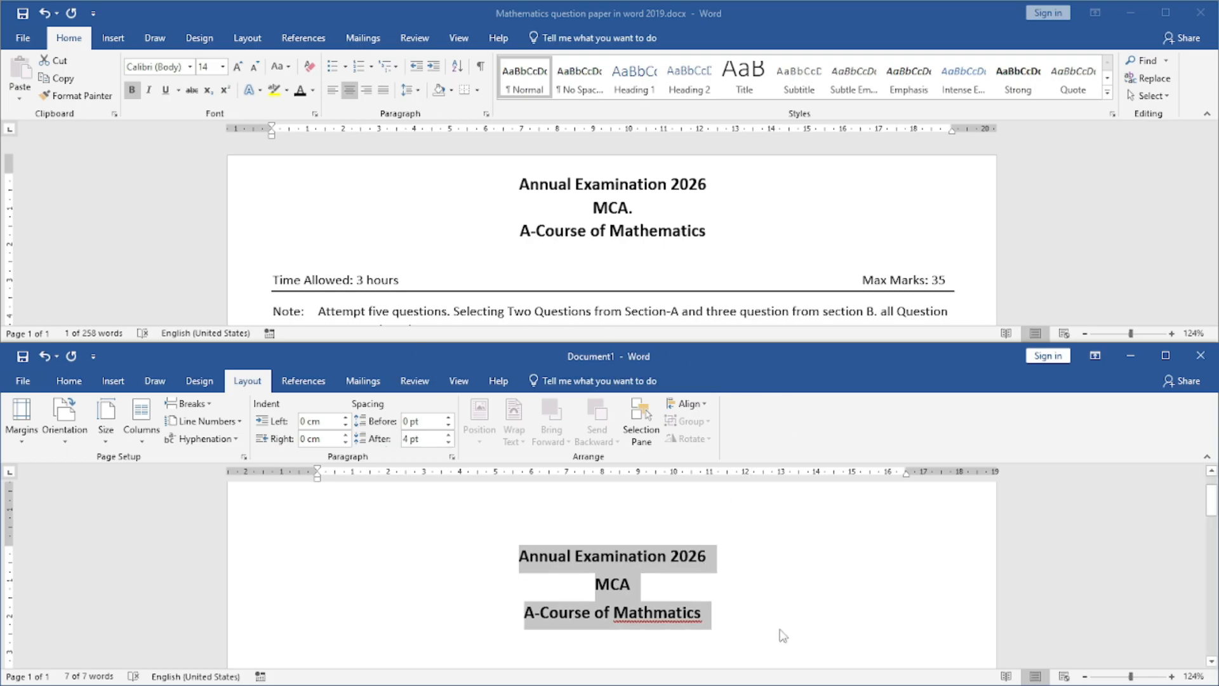
- Correct the misspelled "Mathmatics" in the third heading line to "Mathematics" using the suggested spelling
{"action": "left_click", "coordinate": [743, 624]}
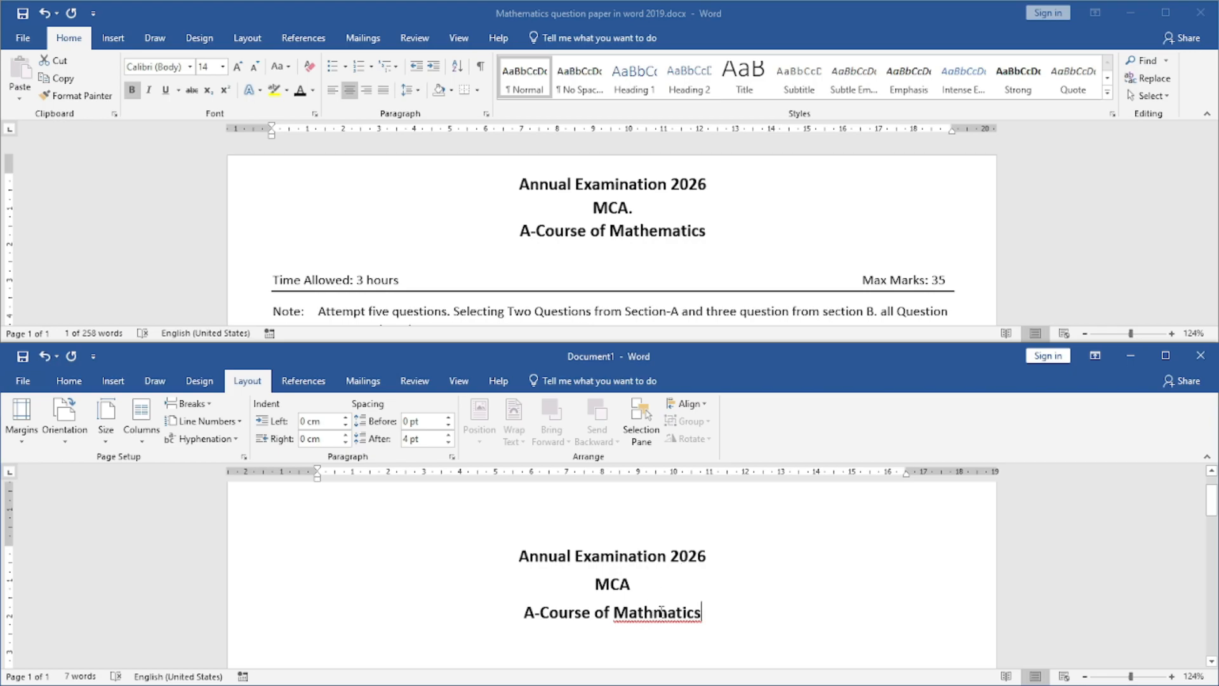
{"action": "right_click", "coordinate": [638, 611]}
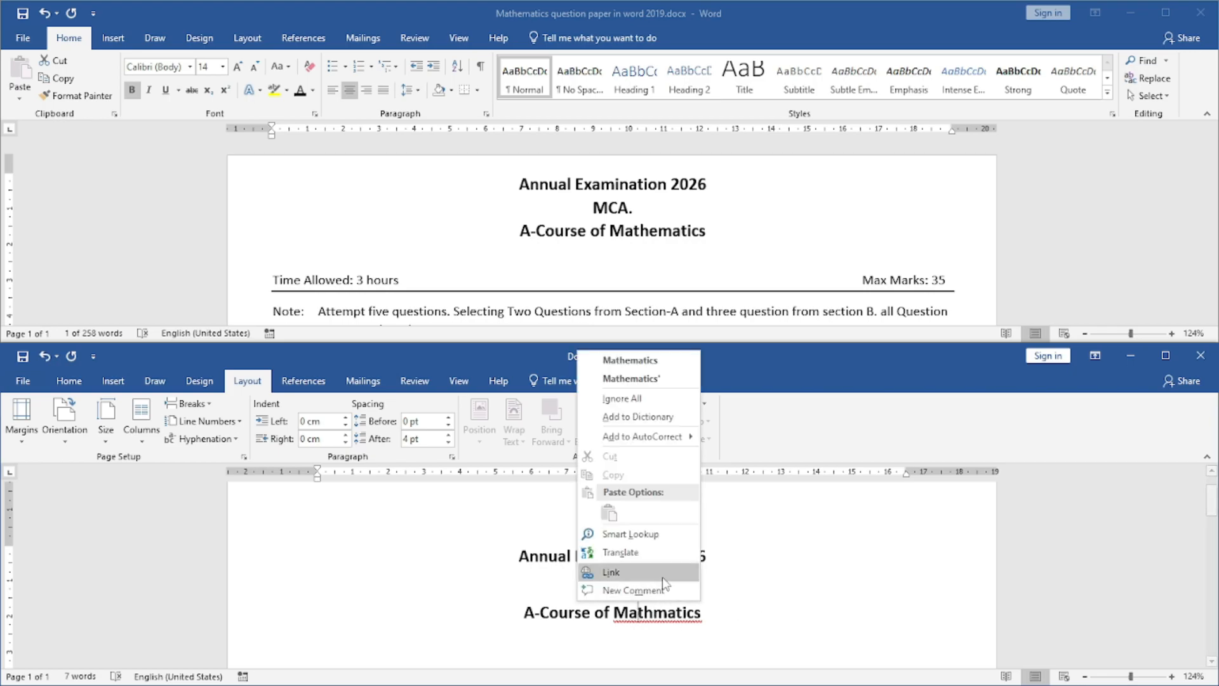
{"action": "left_click", "coordinate": [645, 367]}
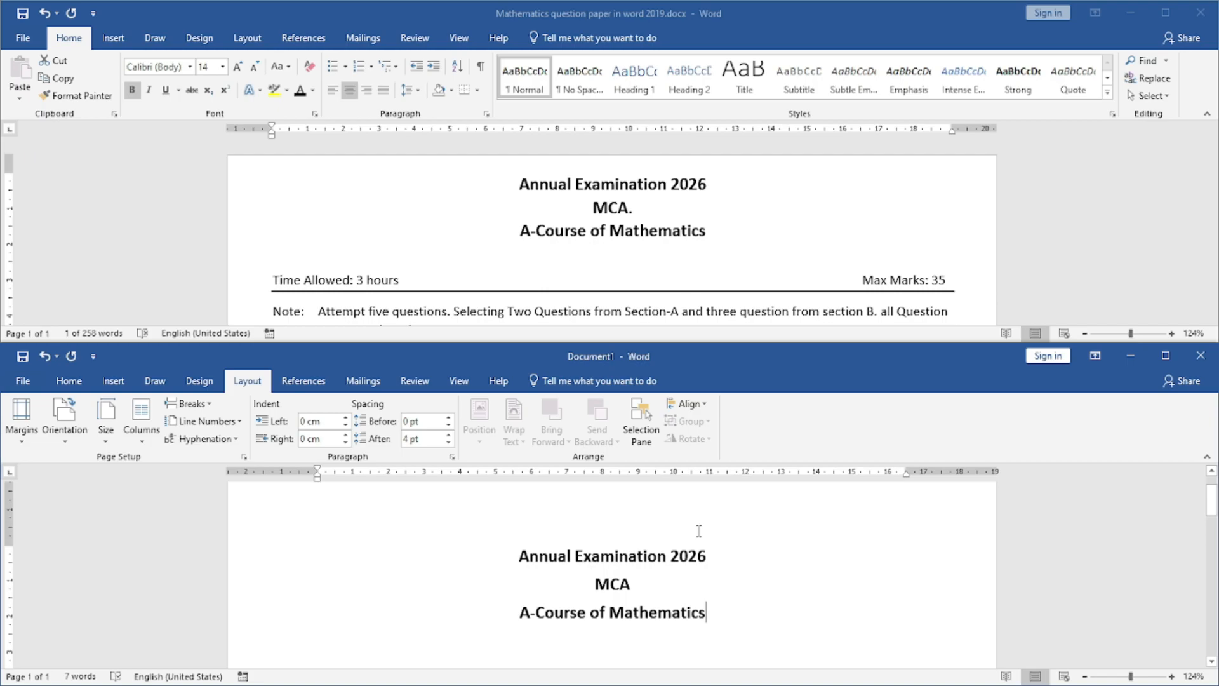
- Start a left-aligned line below "A-Course of Mathematics" and set its font size to 12
{"action": "key", "text": "Return"}
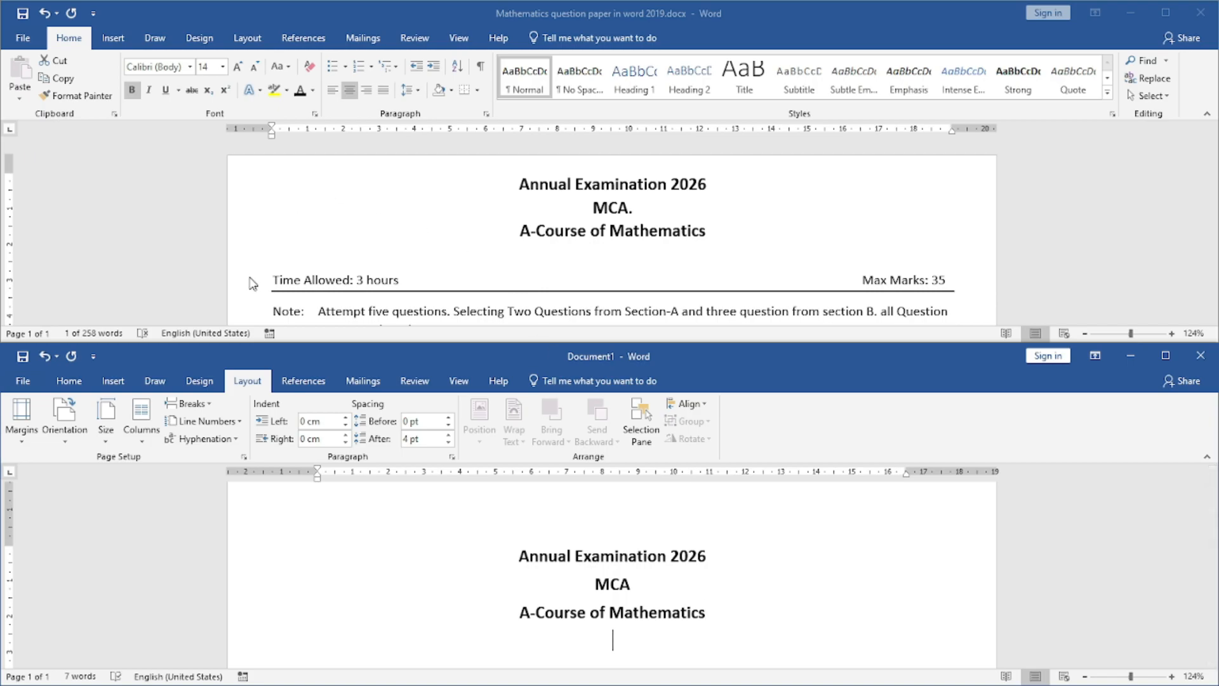
{"action": "left_click", "coordinate": [69, 381]}
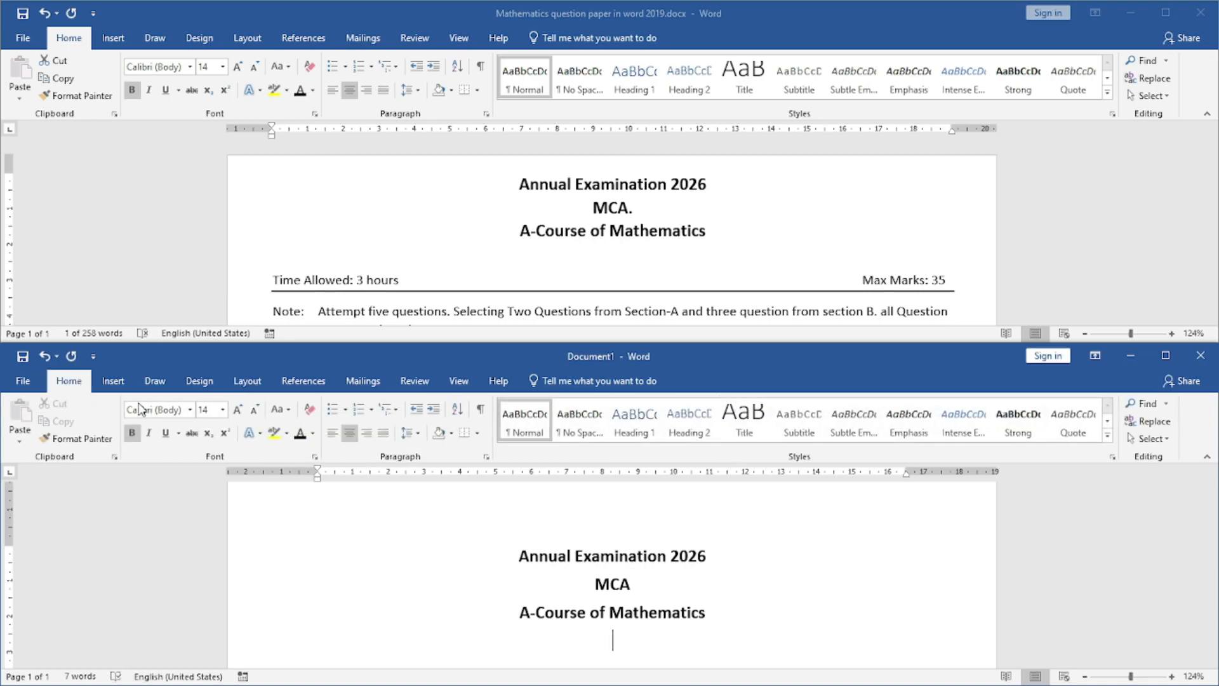
{"action": "left_click", "coordinate": [332, 433]}
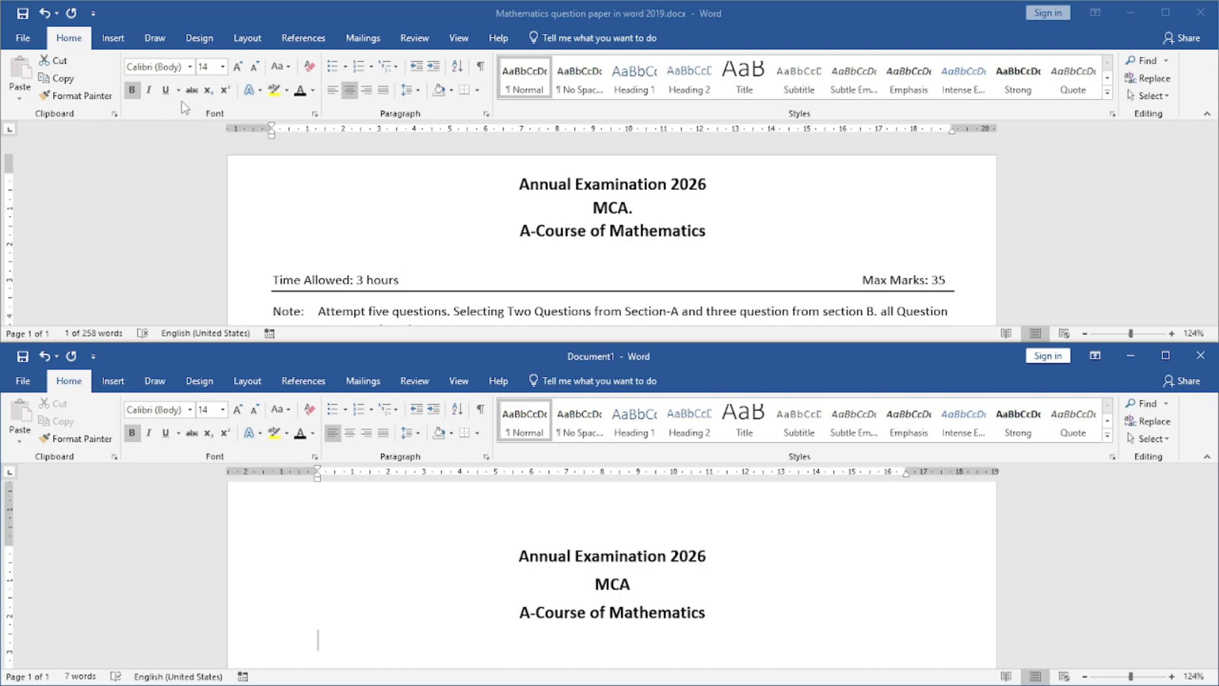
{"action": "left_click", "coordinate": [226, 71]}
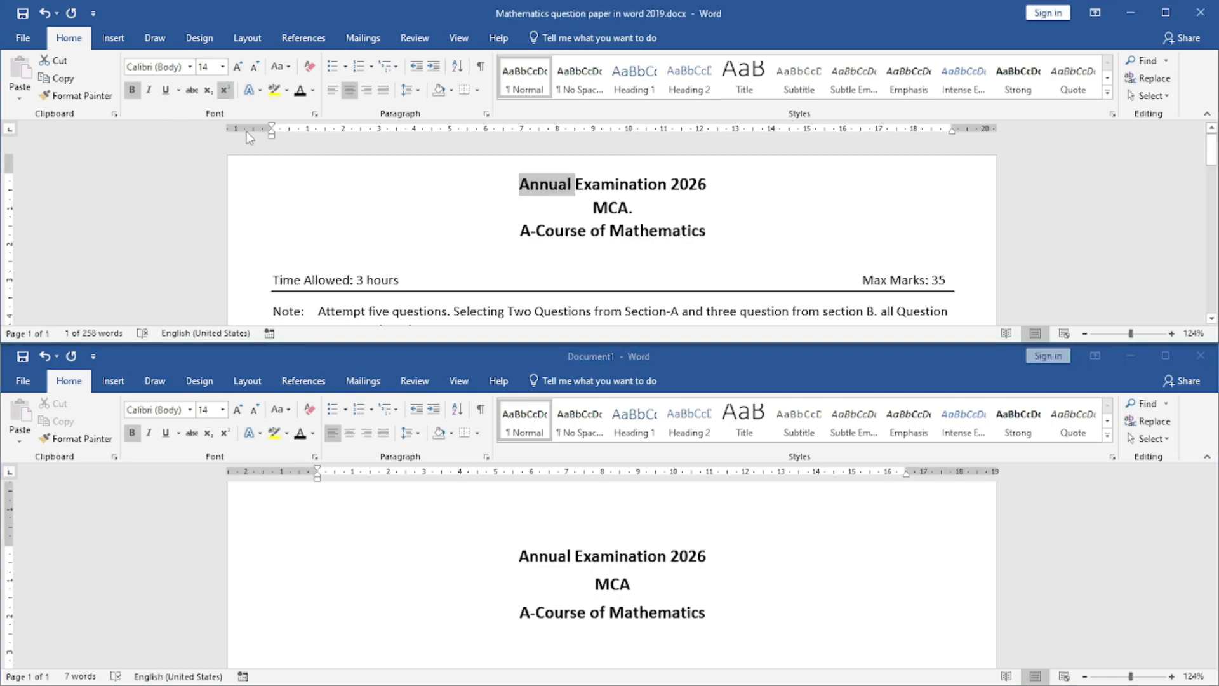
{"action": "left_click", "coordinate": [311, 638]}
{"action": "left_click", "coordinate": [223, 409]}
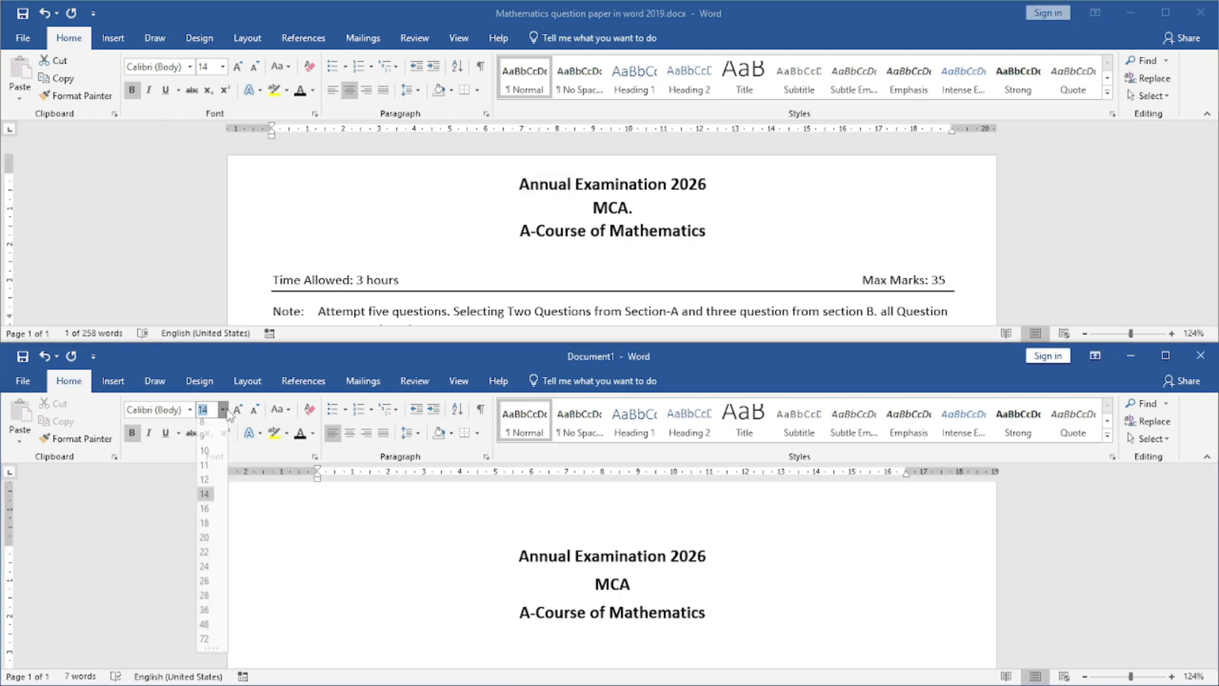
{"action": "left_click", "coordinate": [205, 485]}
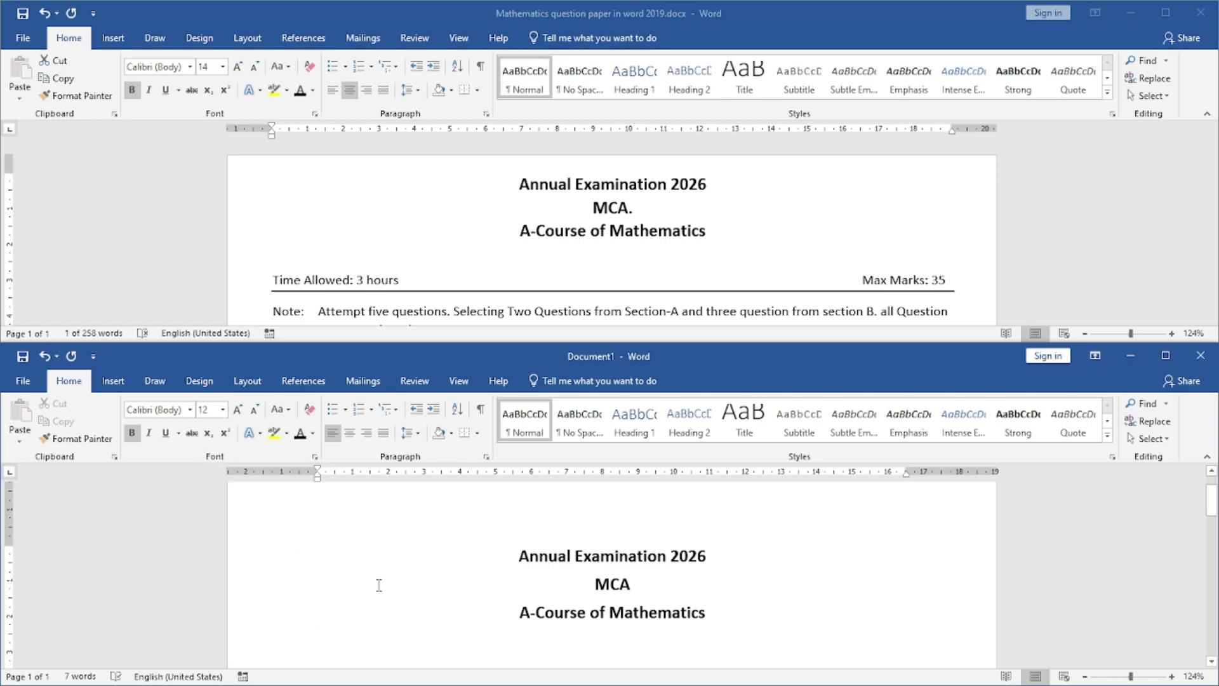
- Enter "Time Allowed : 3 hours" in regular, non-bold text on the new line
{"action": "type", "text": "Time"}
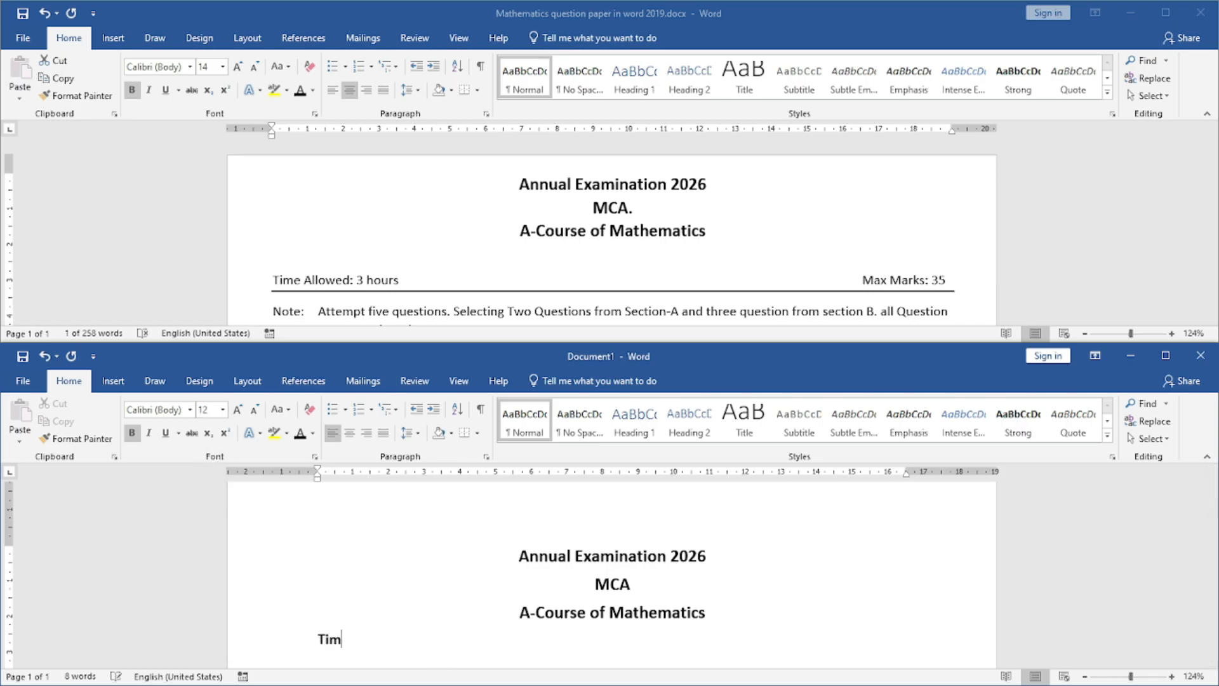
{"action": "key", "text": "BackSpace"}
{"action": "key", "text": "BackSpace"}
{"action": "key", "text": "BackSpace"}
{"action": "key", "text": "BackSpace"}
{"action": "key", "text": "ctrl+b"}
{"action": "type", "text": "Time Allow"}
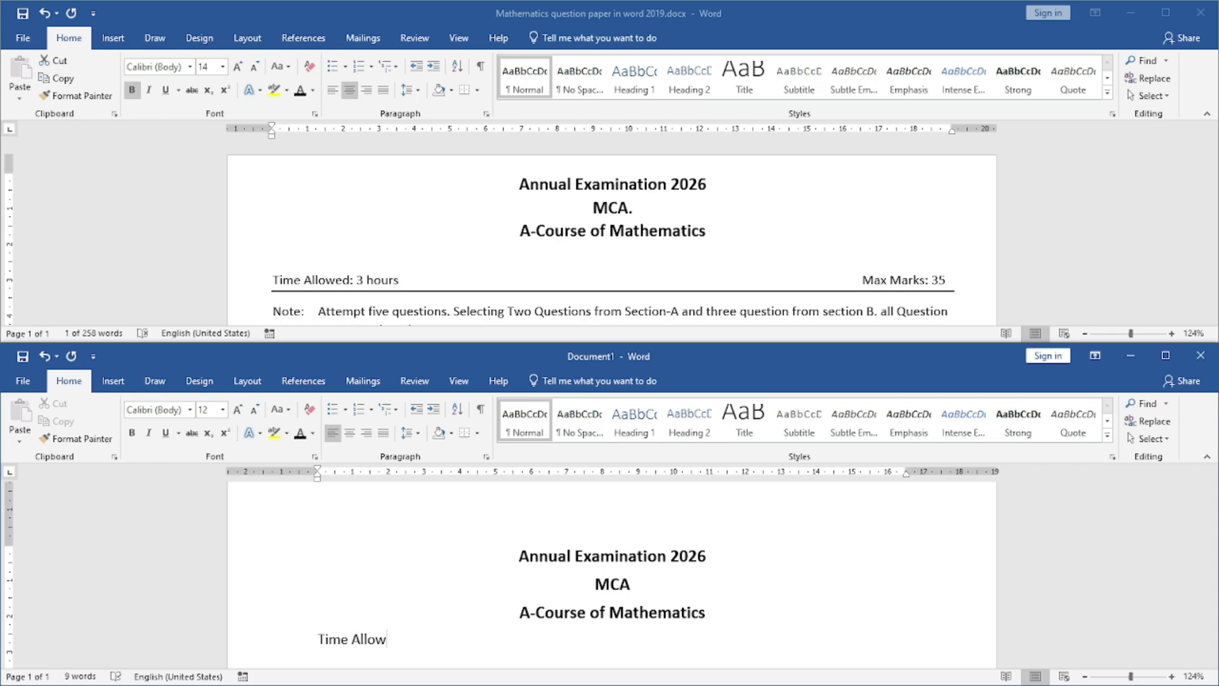
{"action": "type", "text": "ed : "}
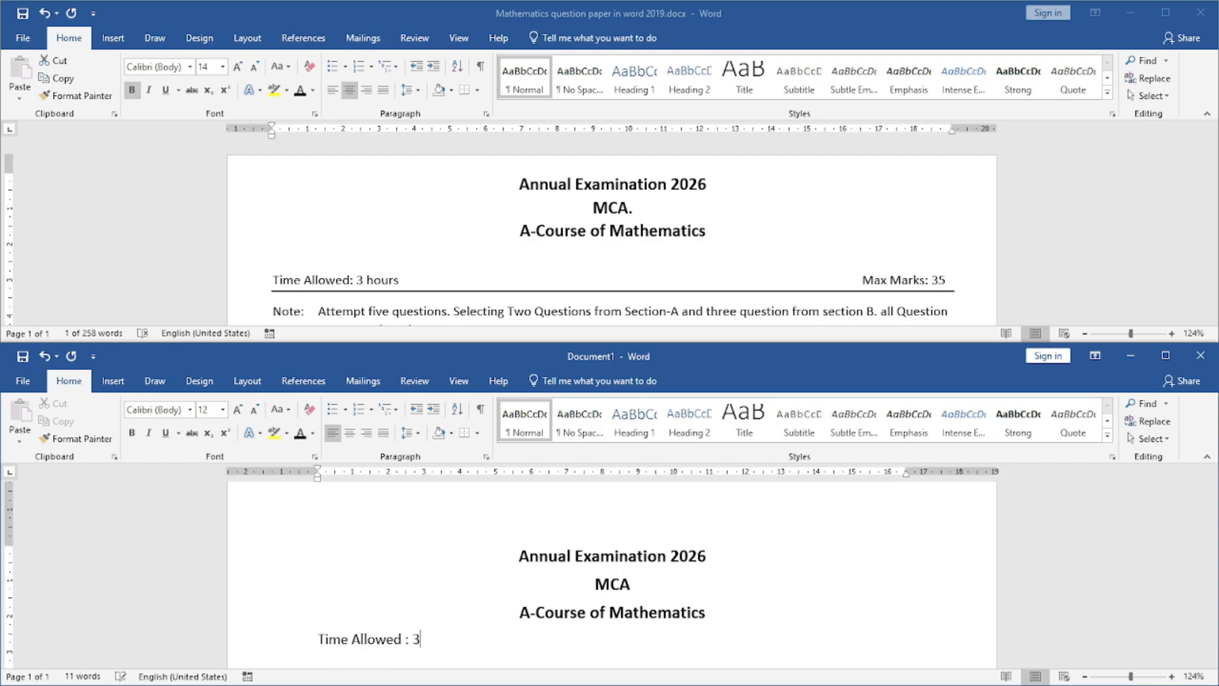
{"action": "type", "text": "3 hours"}
- Add "Max Marks : 35" at the far end of the "Time Allowed" line, spaced out with tabs
{"action": "key", "text": "Tab"}
{"action": "key", "text": "Tab"}
{"action": "key", "text": "Tab"}
{"action": "key", "text": "Tab"}
{"action": "key", "text": "Tab"}
{"action": "key", "text": "Tab"}
{"action": "type", "text": "Max Marks "}
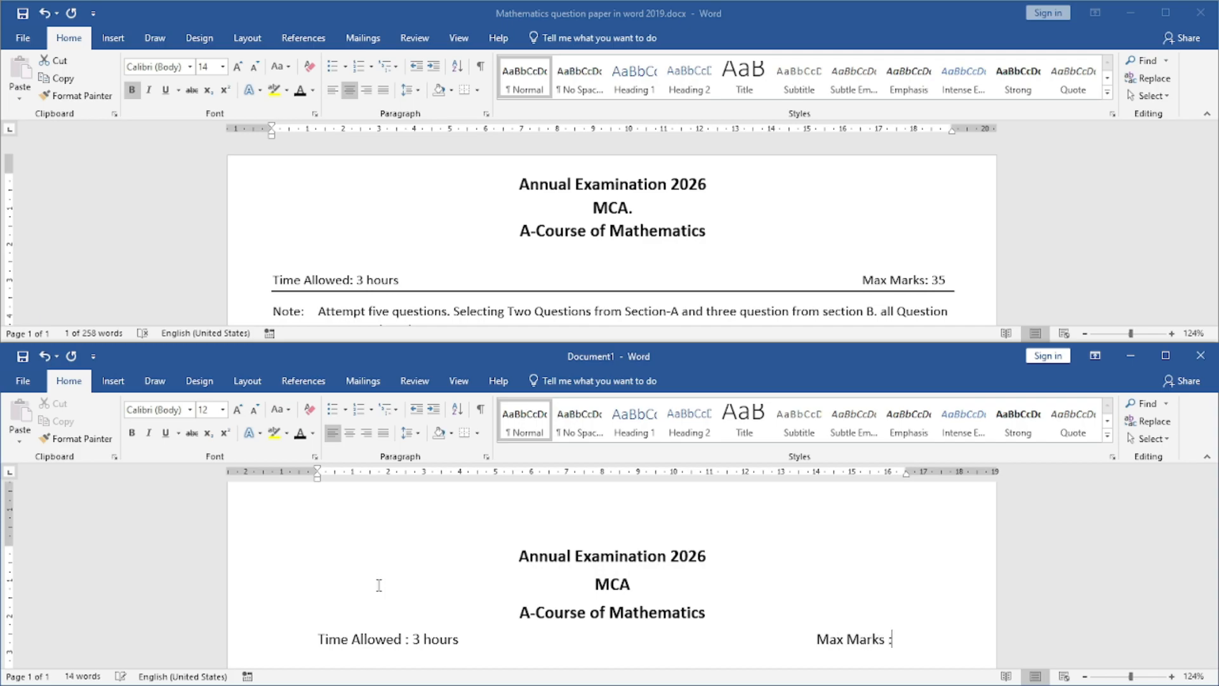
{"action": "type", "text": ": 35"}
- Remove one tab between "3 hours" and "Max Marks" to bring "35" back onto the same line
{"action": "key", "text": "Up"}
{"action": "key", "text": "Down"}
{"action": "key", "text": "Down"}
{"action": "key", "text": "Right"}
{"action": "key", "text": "Right"}
{"action": "key", "text": "Right"}
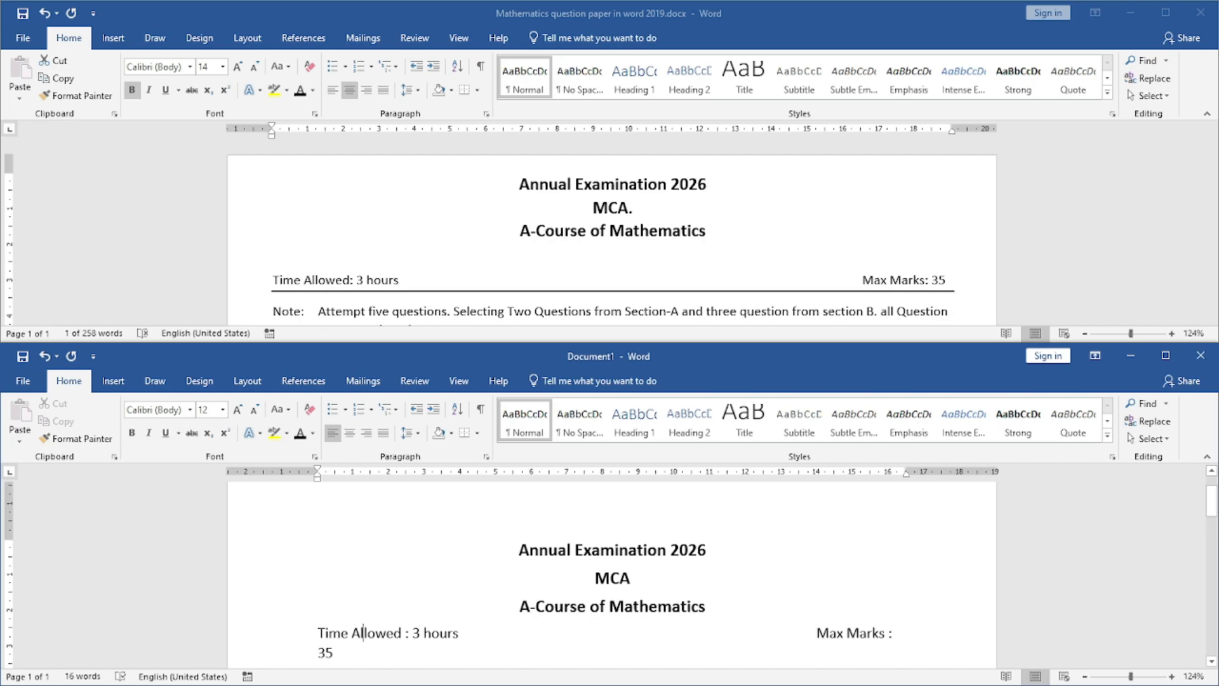
{"action": "key", "text": "Right"}
{"action": "key", "text": "Delete"}
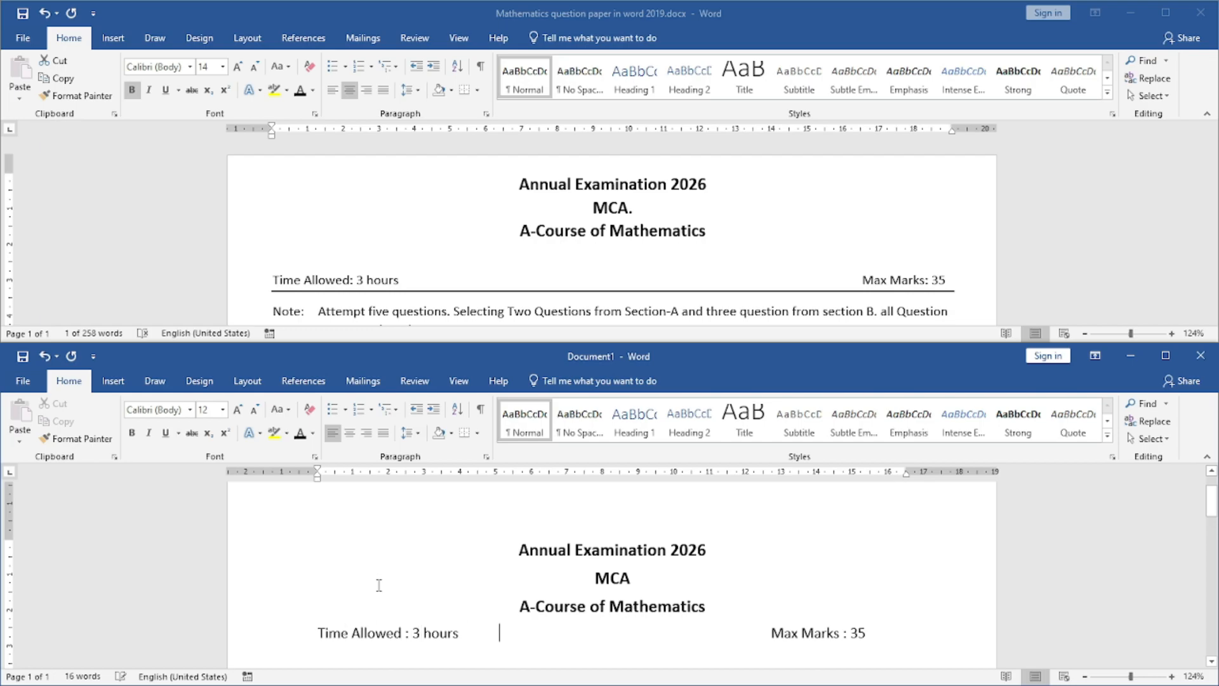
- Extend the right page margin to about 17 cm on the ruler and shift "Max Marks : 35" one tab further out
{"action": "scroll", "coordinate": [948, 299], "scroll_direction": "down", "scroll_amount": 2}
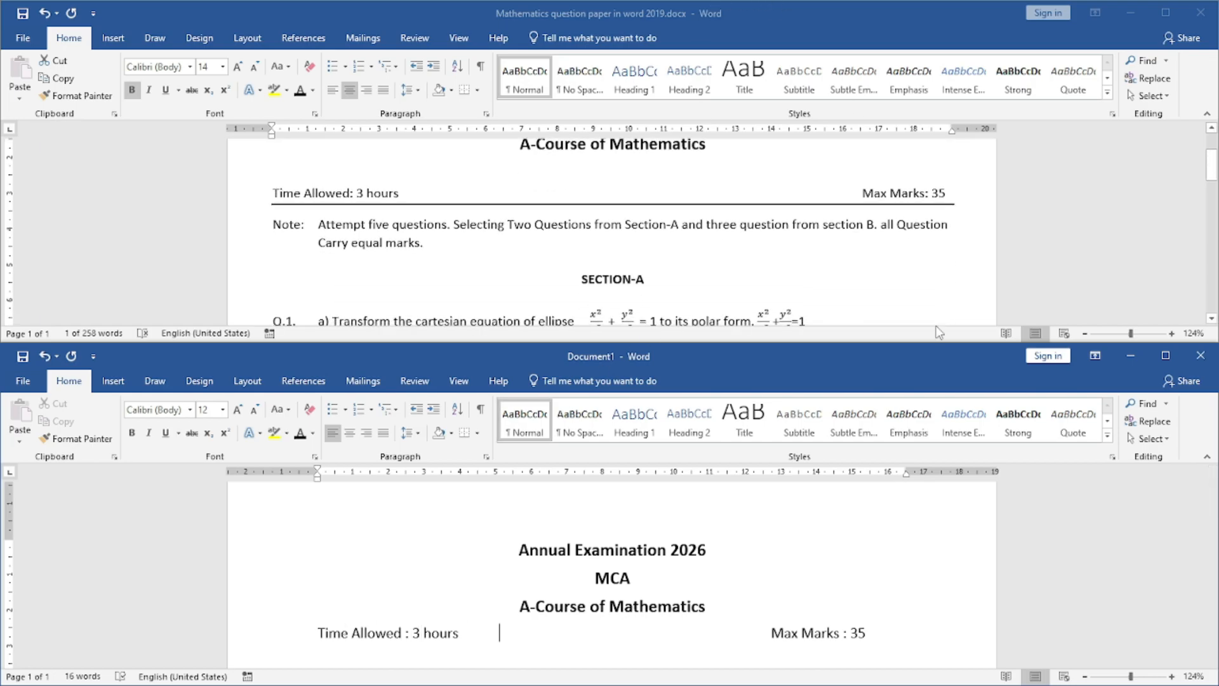
{"action": "scroll", "coordinate": [921, 613], "scroll_direction": "down", "scroll_amount": 2}
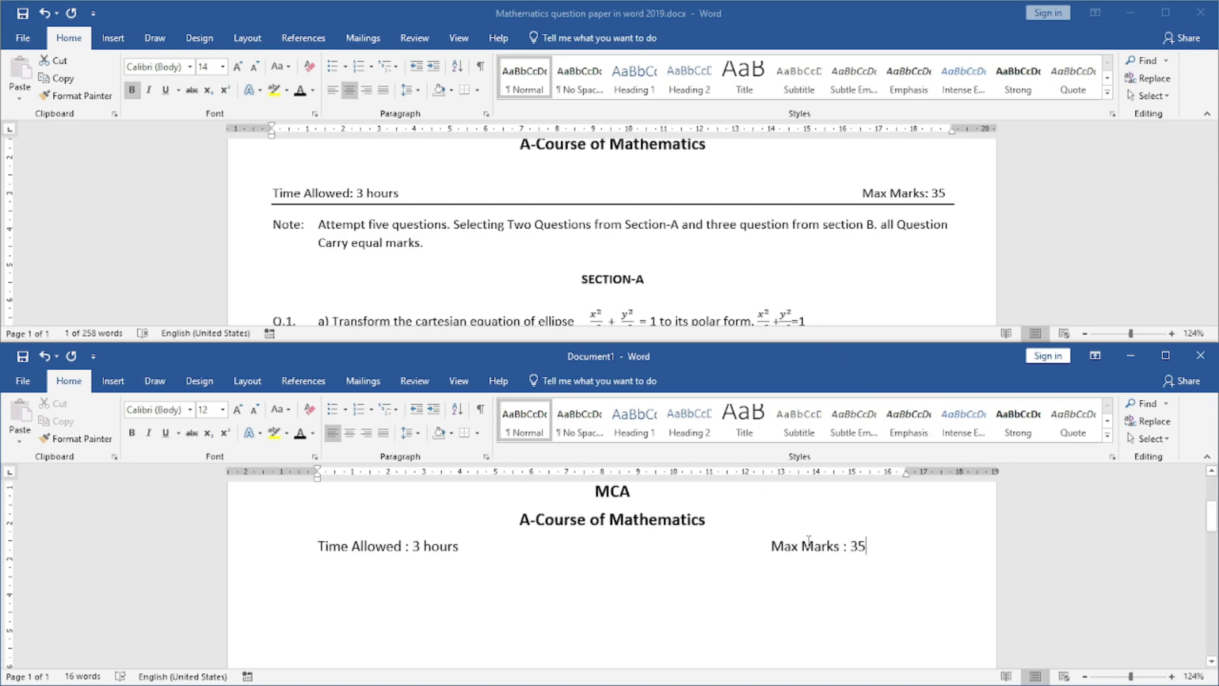
{"action": "mouse_move", "coordinate": [906, 472]}
{"action": "left_mouse_down"}
{"action": "mouse_move", "coordinate": [934, 472]}
{"action": "mouse_move", "coordinate": [922, 473]}
{"action": "left_mouse_up"}
{"action": "left_click", "coordinate": [768, 548]}
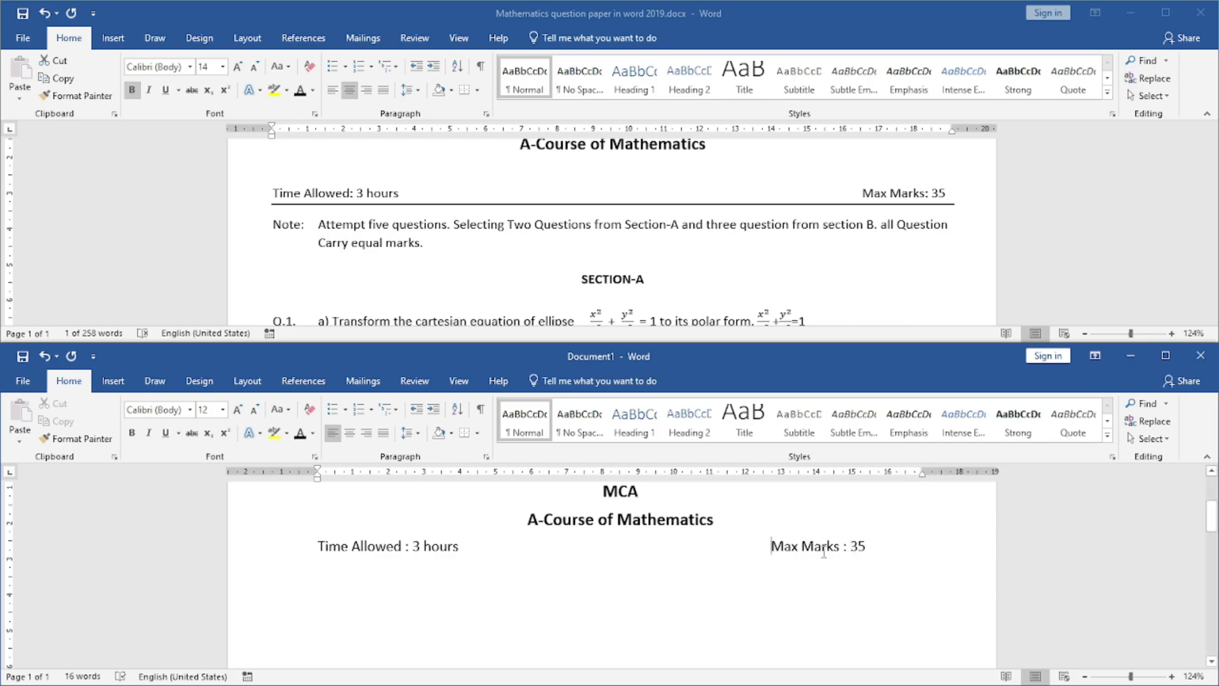
{"action": "key", "text": "Tab"}
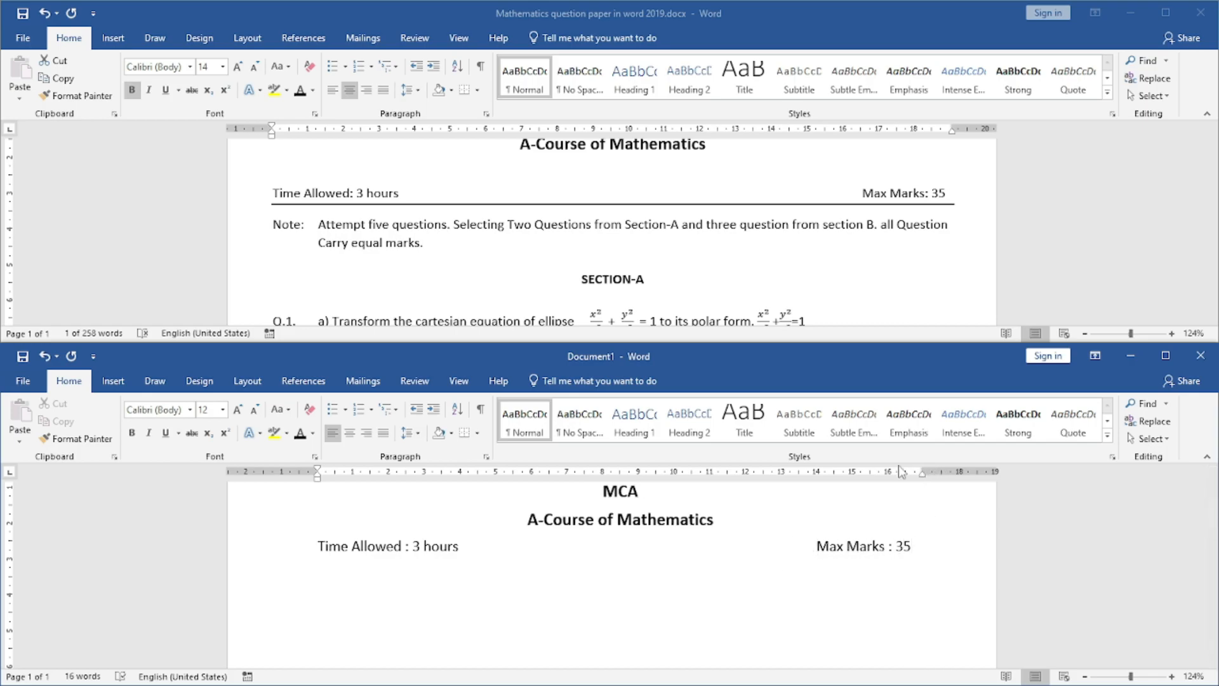
- Insert a full-width horizontal line below the "Time Allowed" line using a row of underscores
{"action": "key", "text": "Return"}
{"action": "type", "text": "___________________________________________________________________________________________________"}
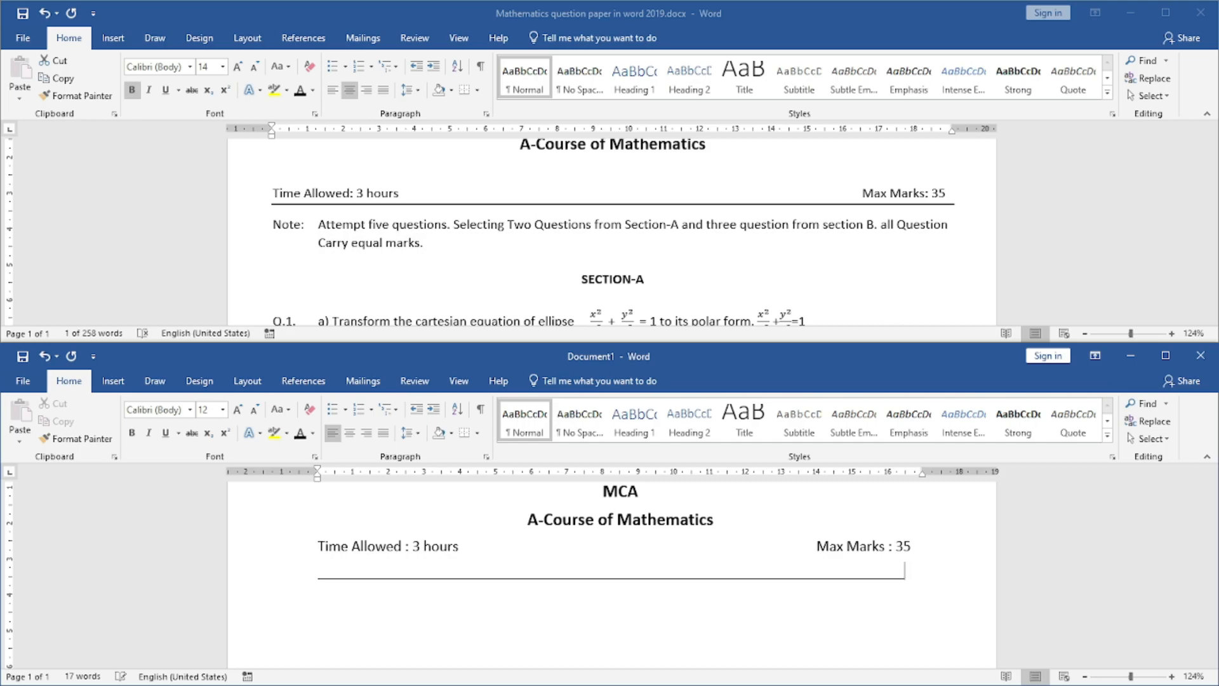
{"action": "key", "text": "Return"}
{"action": "key", "text": "Return"}
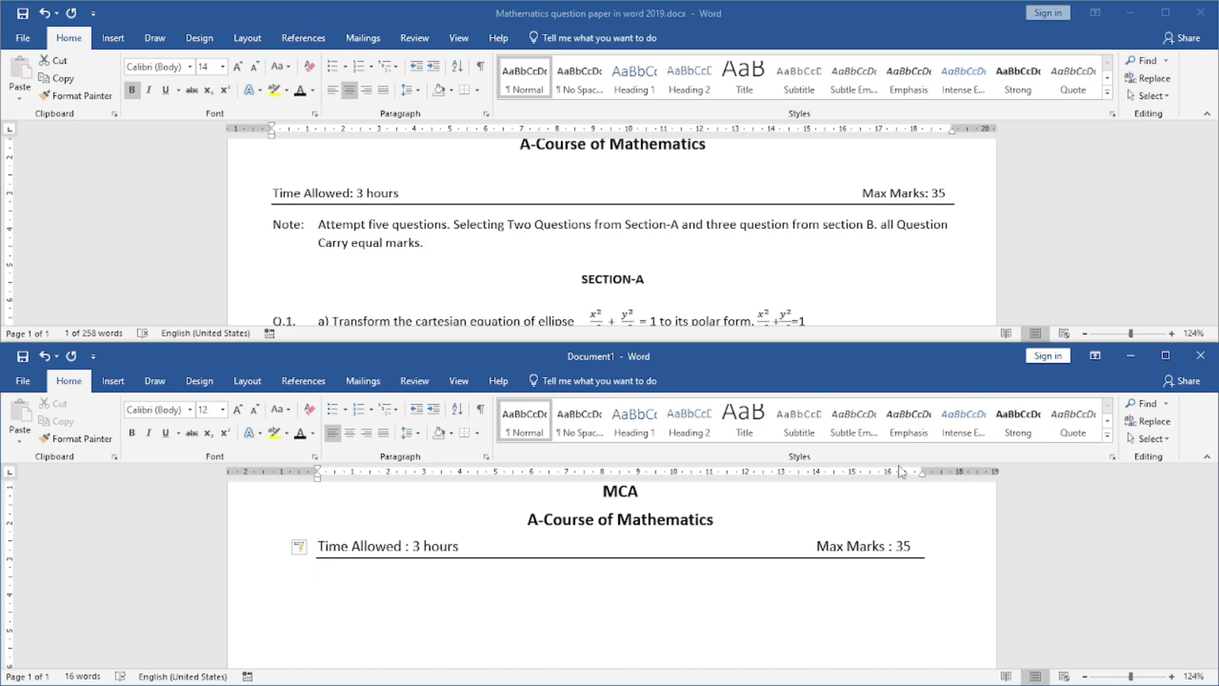
- Begin the instruction below the line with "Note : Attempt five question. Selection Two questions from"
{"action": "type", "text": "Note : Attempt "}
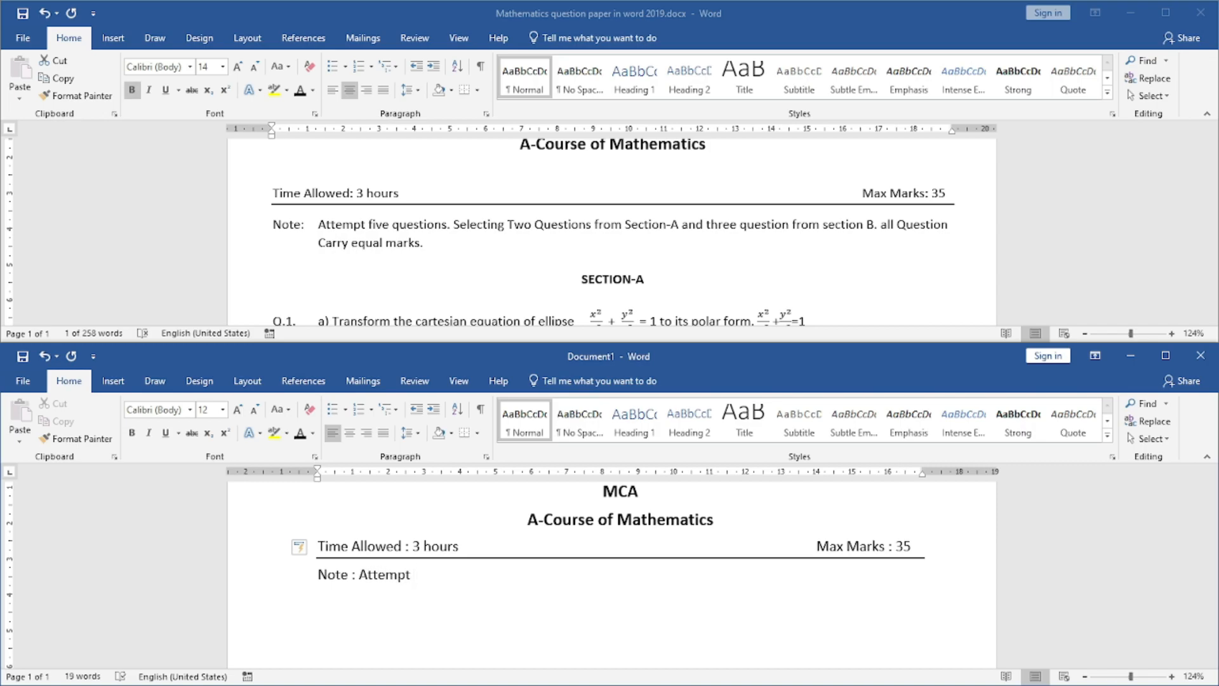
{"action": "type", "text": "five questio"}
{"action": "type", "text": "n "}
{"action": "type", "text": " Selection t"}
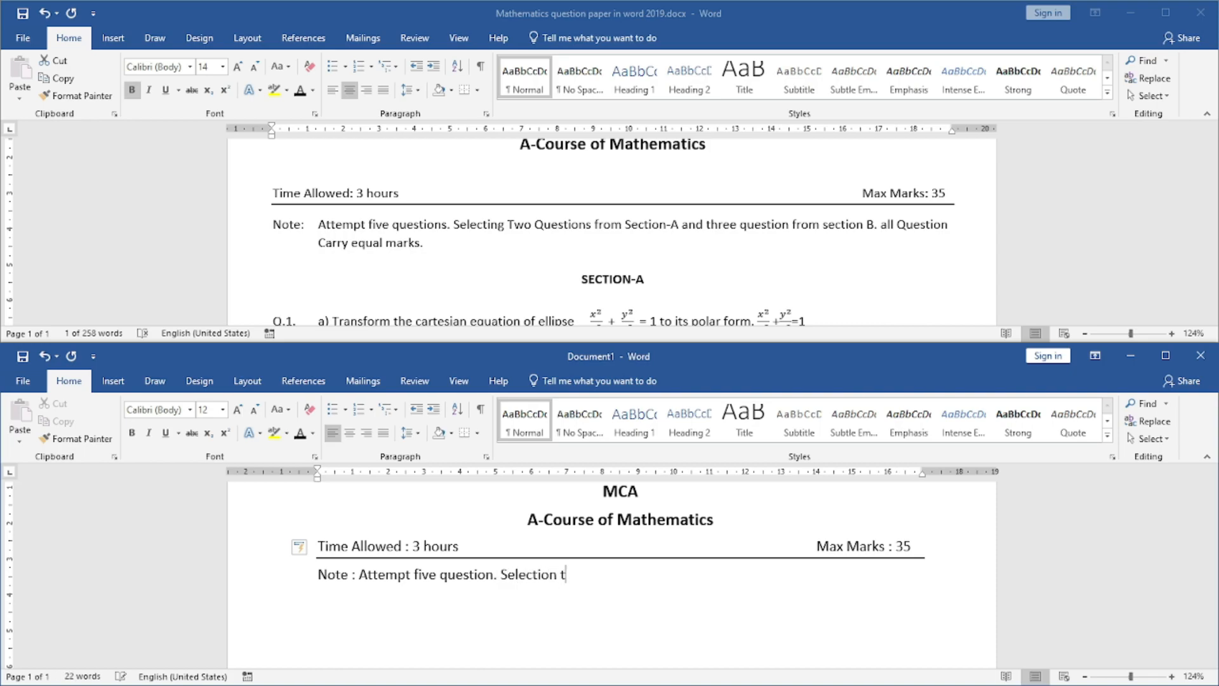
{"action": "key", "text": "BackSpace"}
{"action": "type", "text": "Two questions from "}
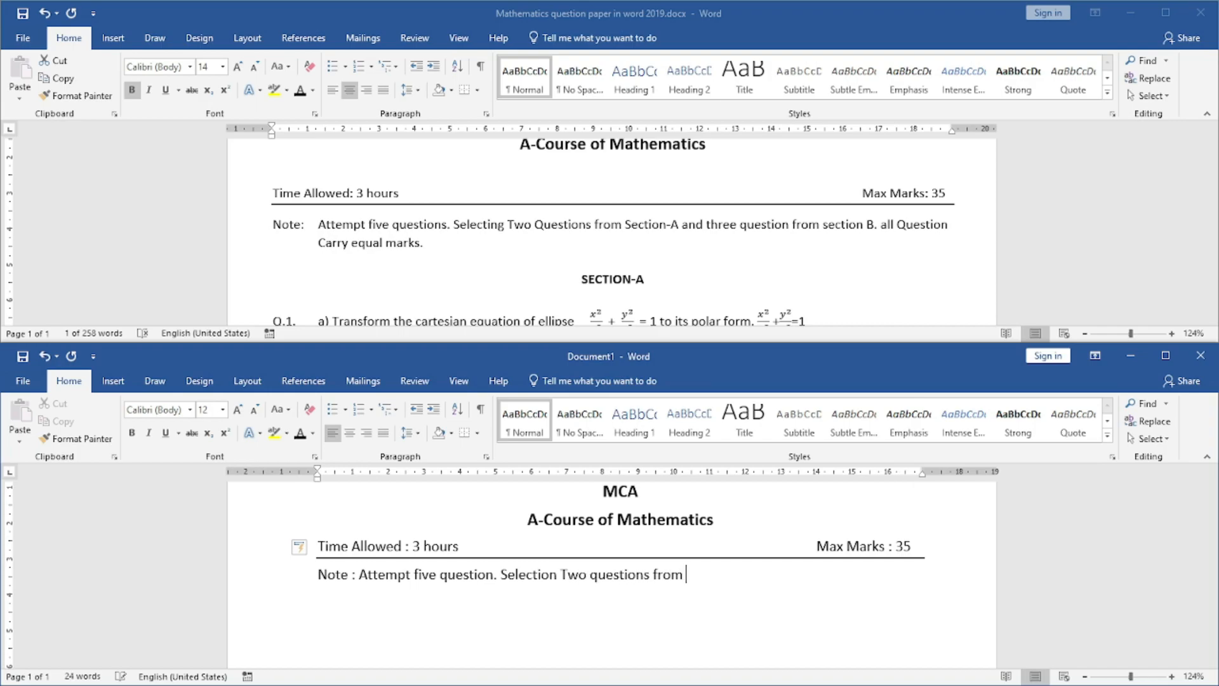
- Continue the note with "section-A and three question from section"
{"action": "type", "text": "section-A and three que"}
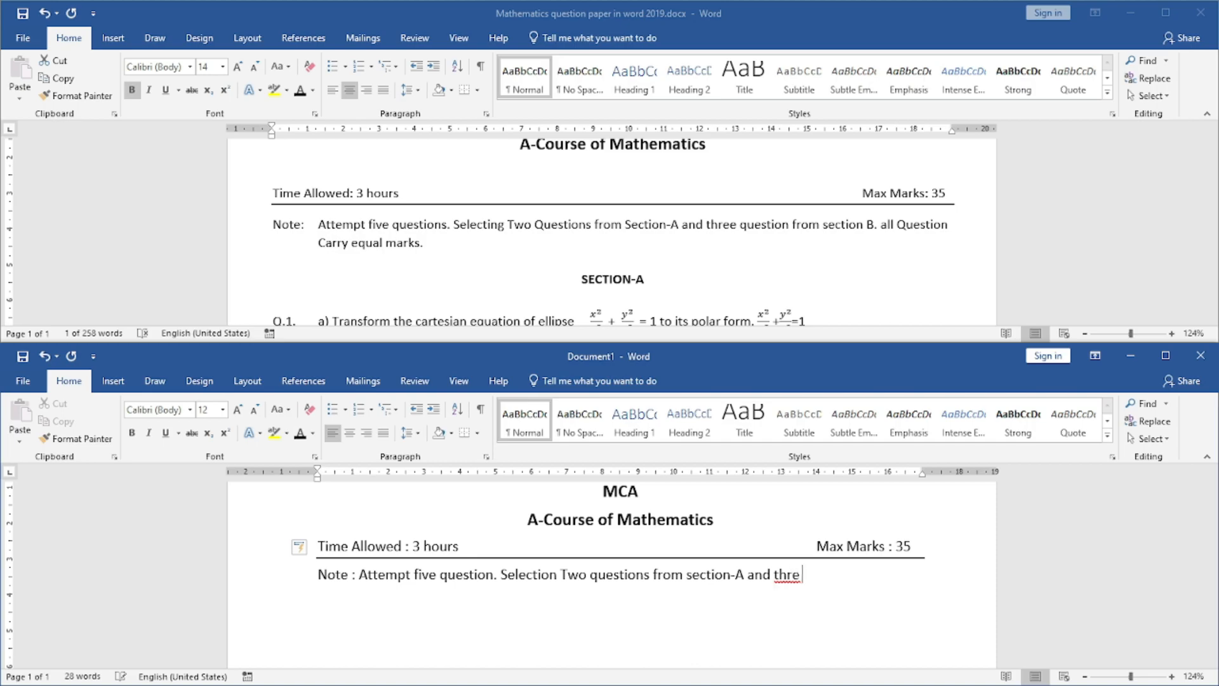
{"action": "key", "text": "BackSpace"}
{"action": "key", "text": "BackSpace"}
{"action": "key", "text": "BackSpace"}
{"action": "key", "text": "BackSpace"}
{"action": "key", "text": "BackSpace"}
{"action": "type", "text": "e question from section "}
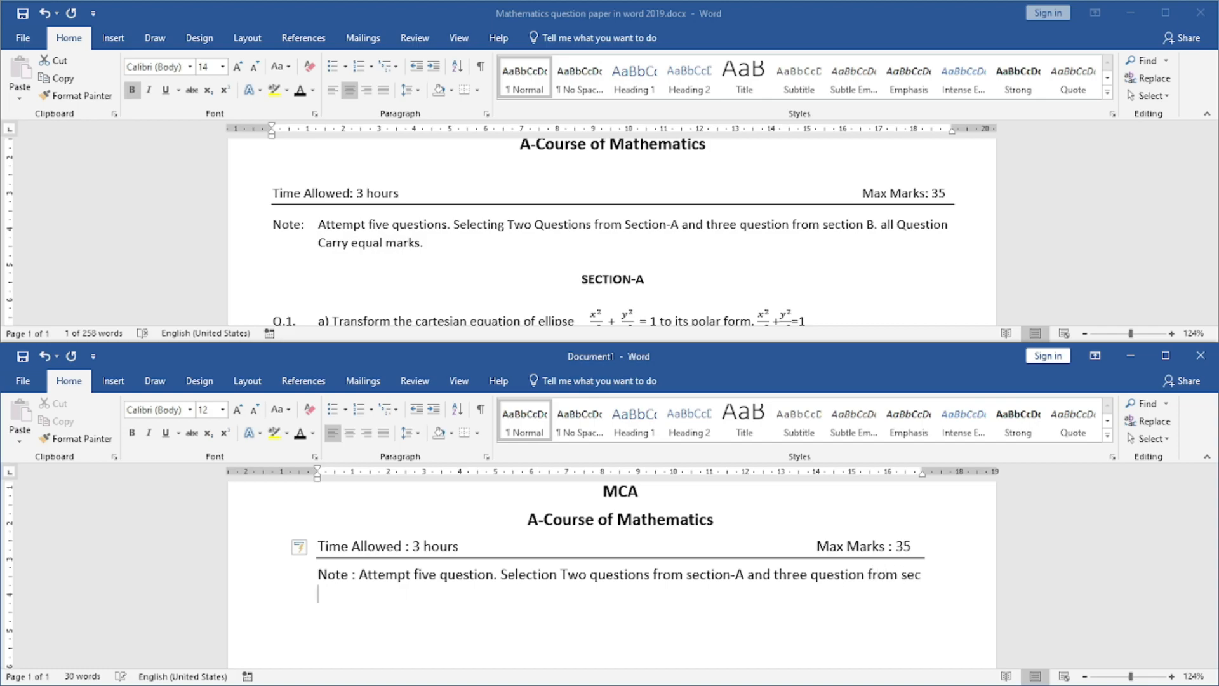
- Finish the note with "B. all Question carry equal marks", correcting the typing errors
{"action": "type", "text": "B. A"}
{"action": "key", "text": "BackSpace"}
{"action": "type", "text": "all q"}
{"action": "key", "text": "BackSpace"}
{"action": "type", "text": "Quie"}
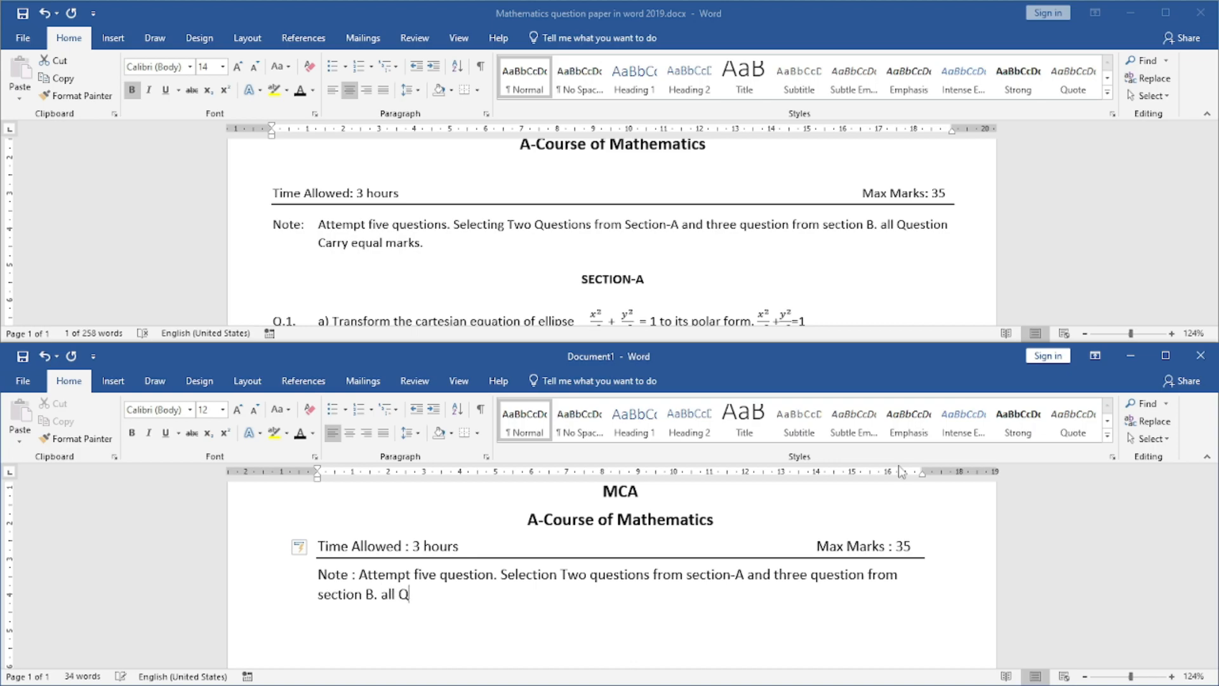
{"action": "key", "text": "BackSpace"}
{"action": "key", "text": "BackSpace"}
{"action": "key", "text": "BackSpace"}
{"action": "type", "text": "uestion carr"}
{"action": "key", "text": "BackSpace"}
{"action": "type", "text": "ry equea"}
{"action": "key", "text": "BackSpace"}
{"action": "key", "text": "BackSpace"}
{"action": "type", "text": "all"}
{"action": "key", "text": "BackSpace"}
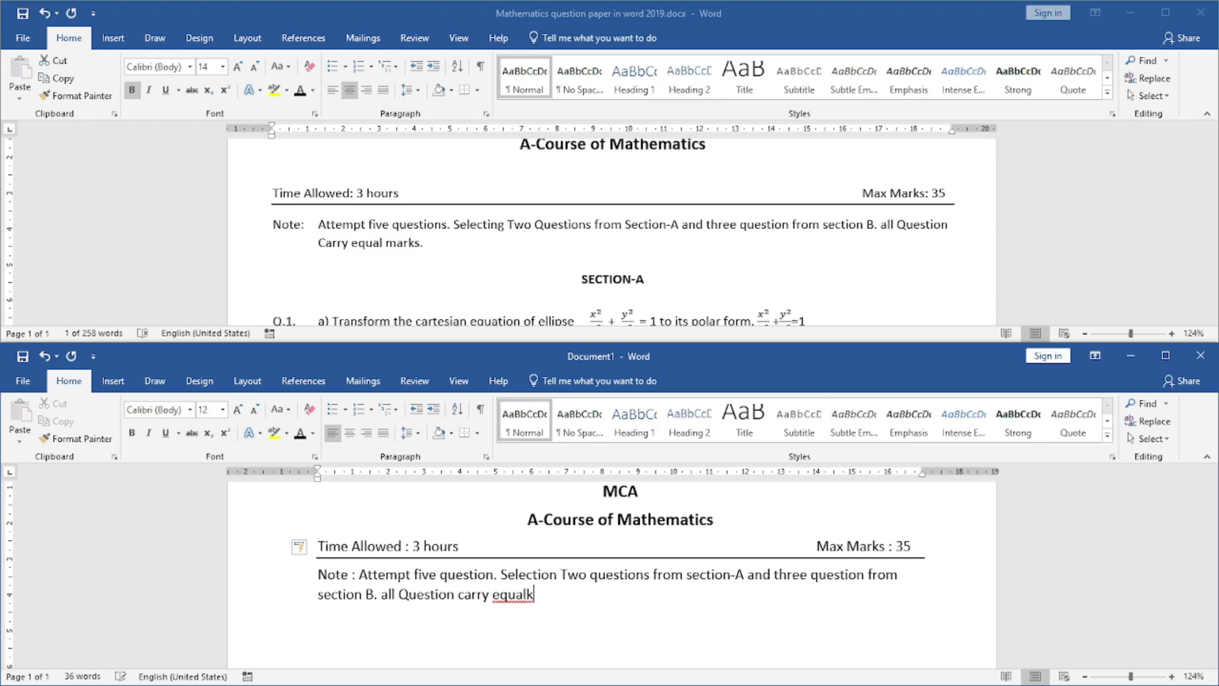
{"action": "type", "text": "marks"}
- Leave a blank line below the note and enter "SECTION -A" indented to the middle with tabs
{"action": "key", "text": "Return"}
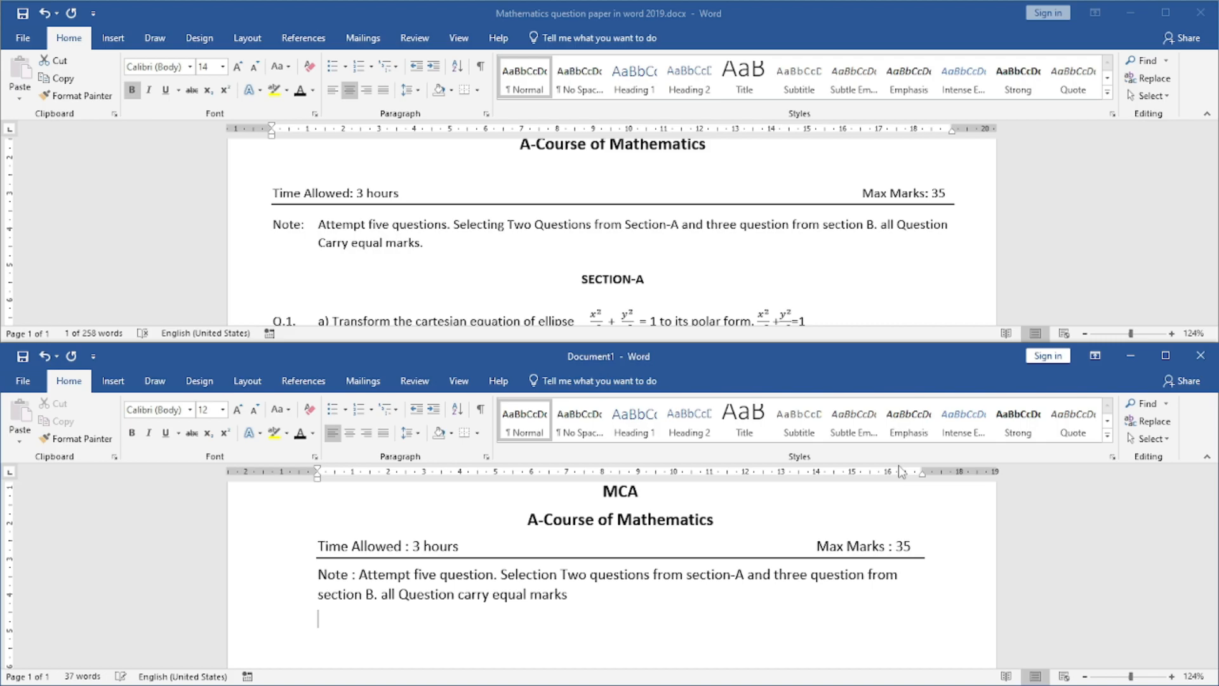
{"action": "key", "text": "Return"}
{"action": "key", "text": "Tab"}
{"action": "key", "text": "Tab"}
{"action": "key", "text": "Tab"}
{"action": "key", "text": "Tab"}
{"action": "type", "text": "SECTION -A"}
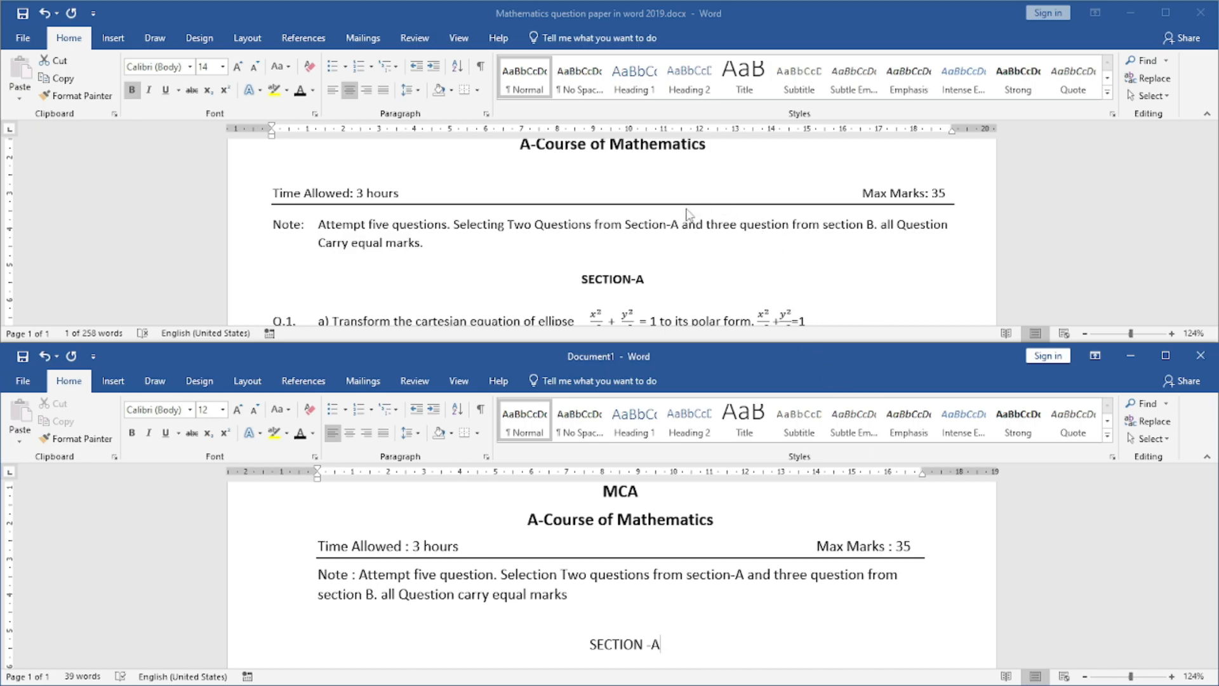
- Check the font formatting of the "SECTION-A" heading in the reference paper
{"action": "left_click", "coordinate": [617, 289]}
{"action": "left_click", "coordinate": [618, 289]}
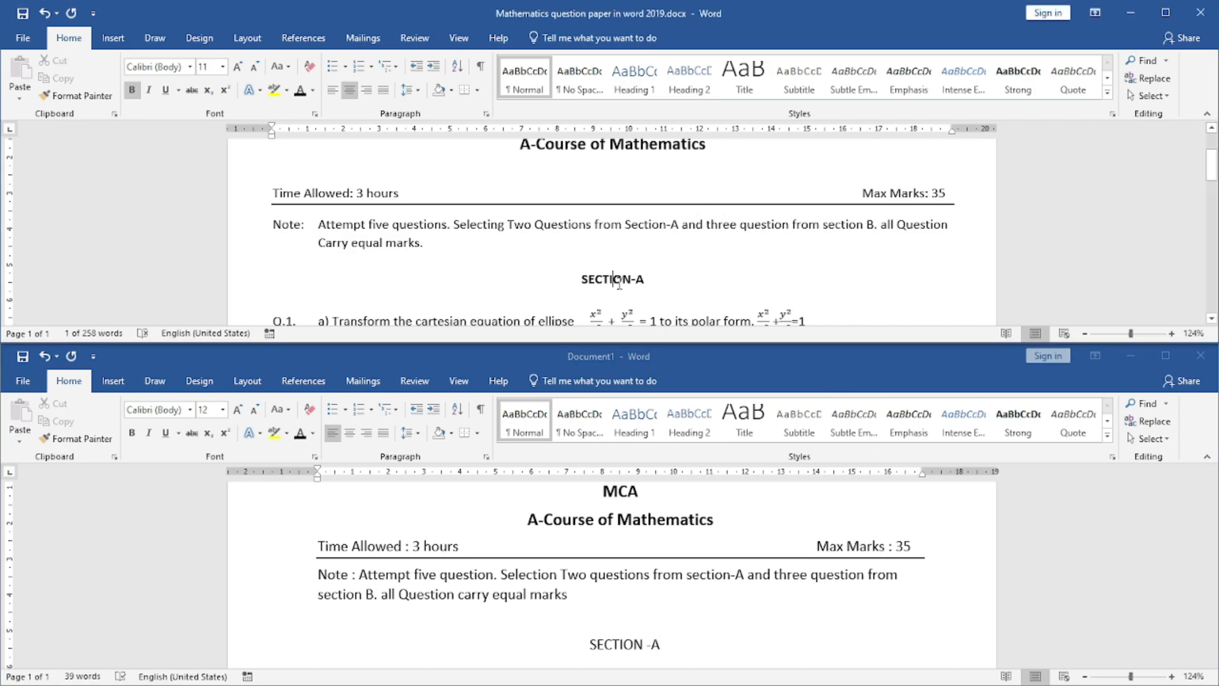
{"action": "left_click", "coordinate": [602, 638]}
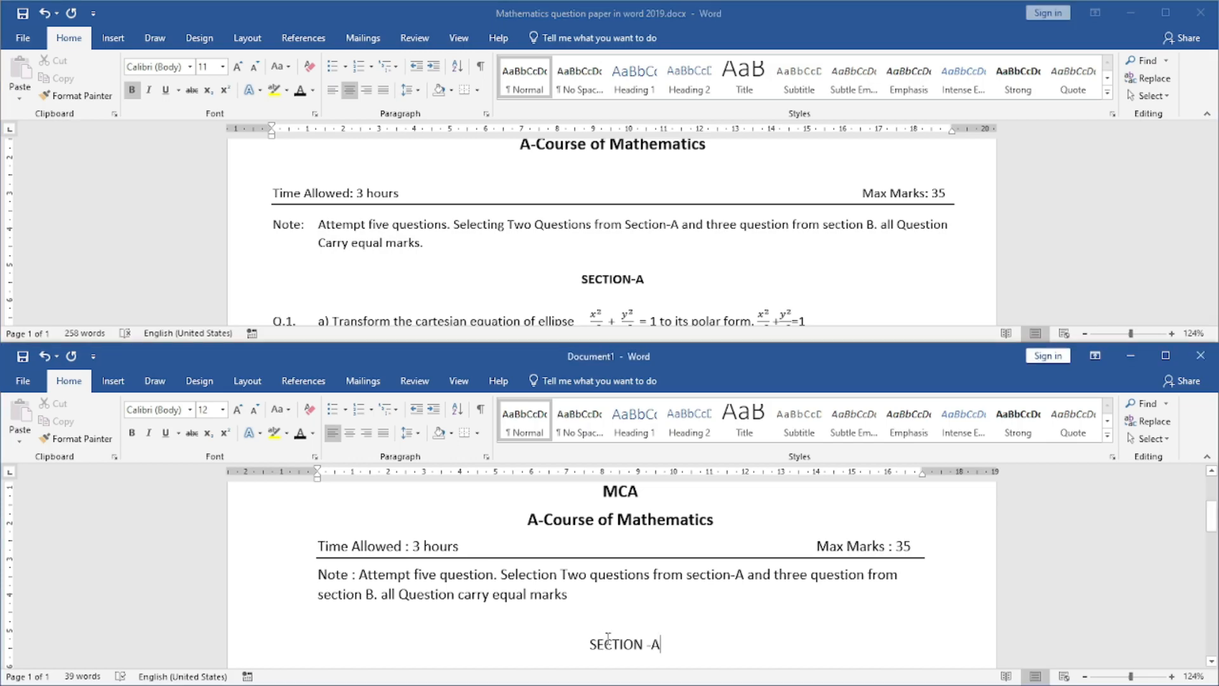
- Try to make the "SECTION -A" heading in the new document bold
{"action": "left_click_drag", "start_coordinate": [665, 644], "coordinate": [590, 644]}
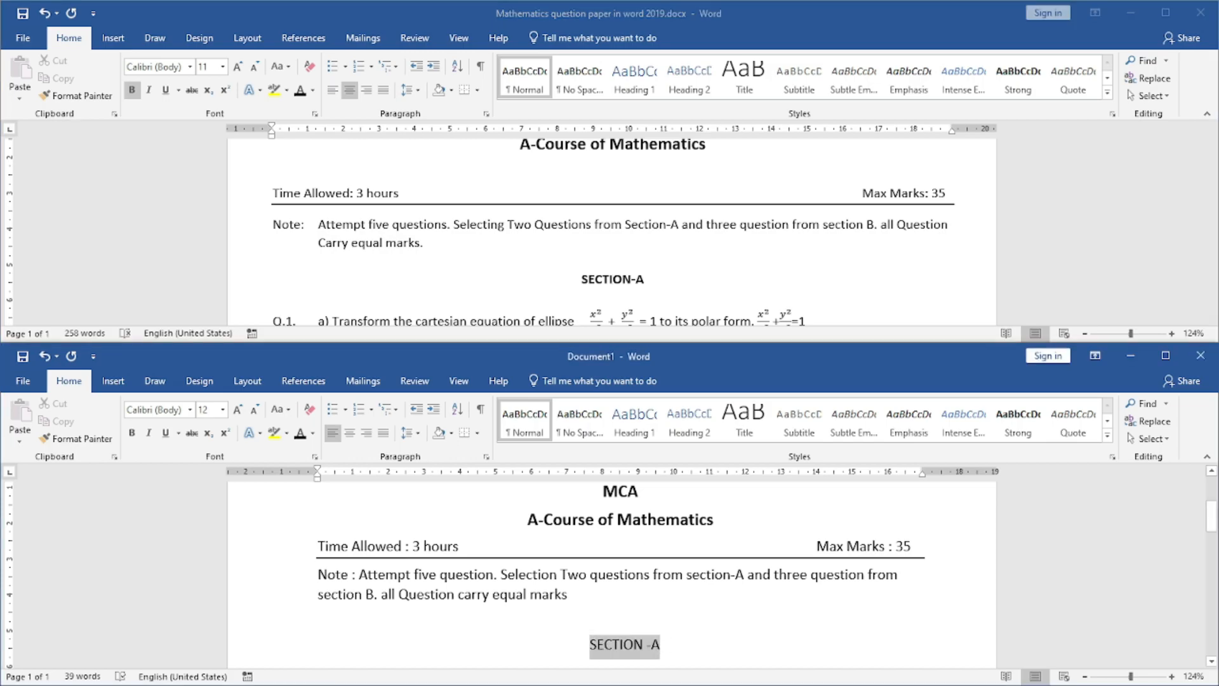
{"action": "left_click", "coordinate": [132, 90]}
{"action": "left_click", "coordinate": [132, 90]}
{"action": "left_click", "coordinate": [695, 614]}
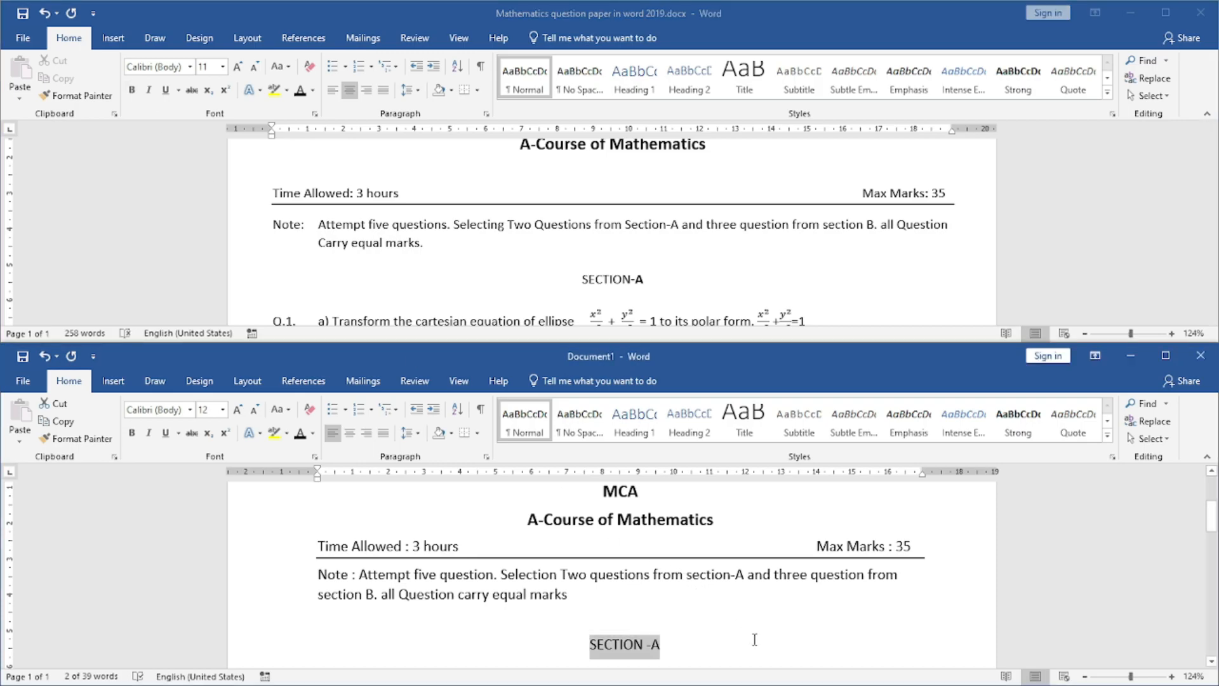
{"action": "scroll", "coordinate": [694, 597], "scroll_direction": "down", "scroll_amount": 2}
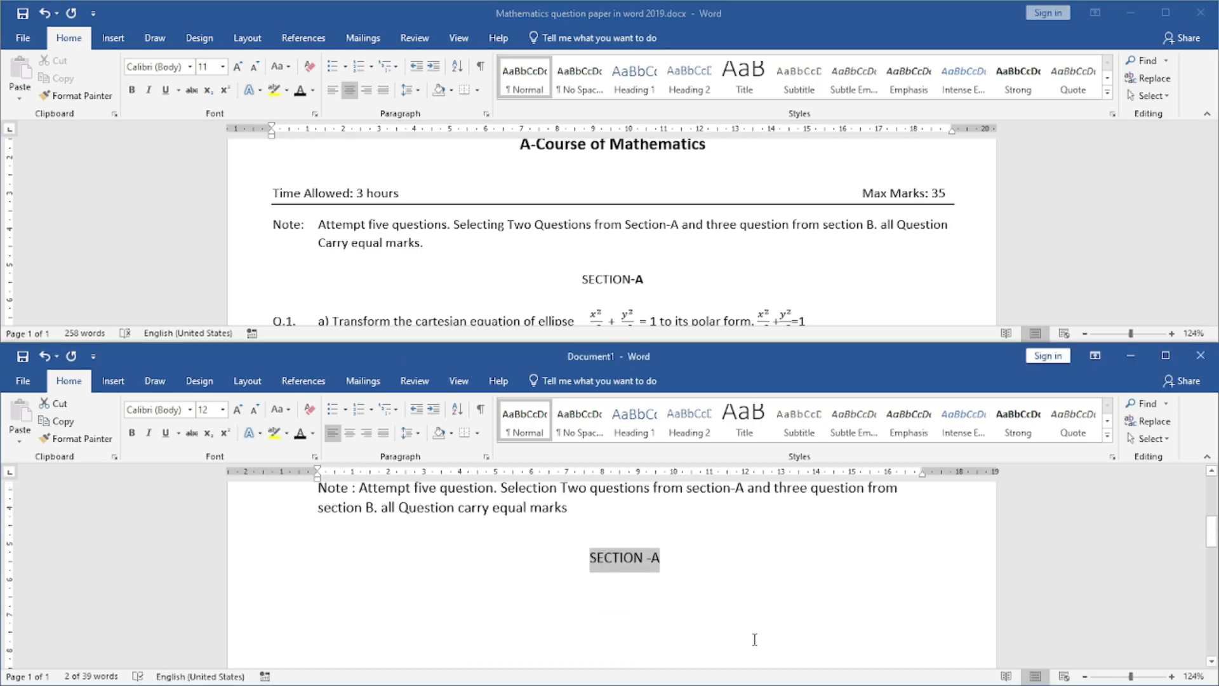
{"action": "left_click", "coordinate": [131, 91]}
{"action": "left_click", "coordinate": [594, 564]}
{"action": "left_click", "coordinate": [133, 92]}
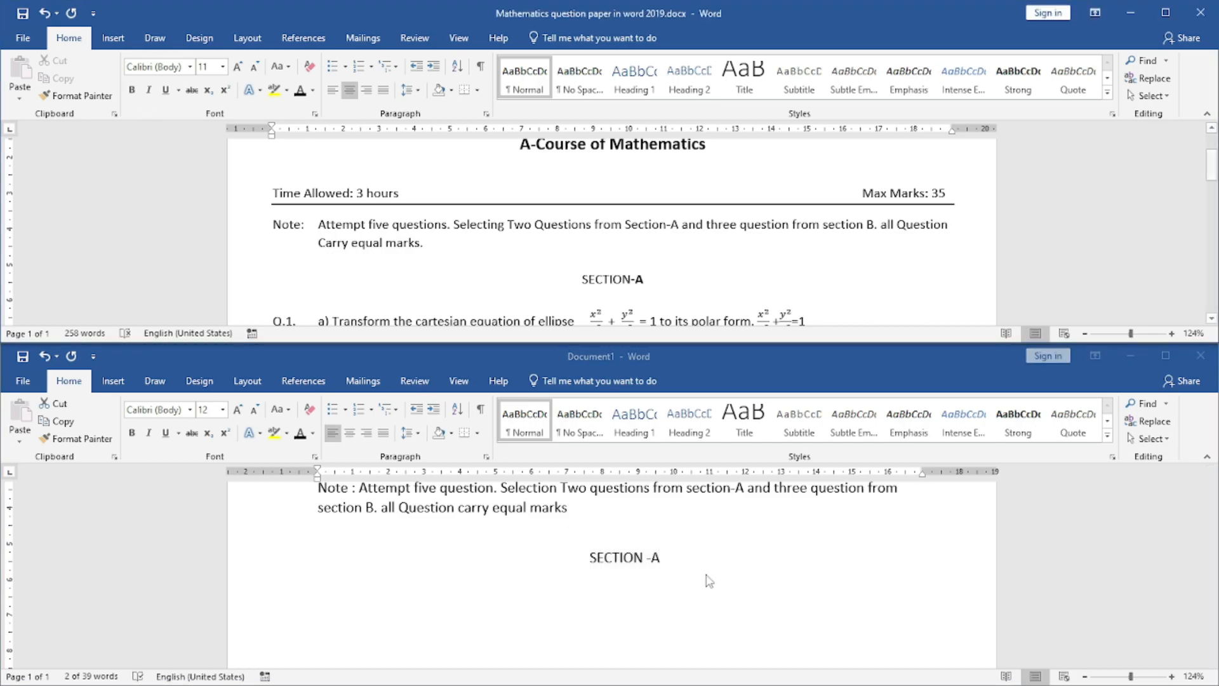
- Undo the latest edits in the new document, back to "carry equal" in the note
{"action": "left_click", "coordinate": [650, 535]}
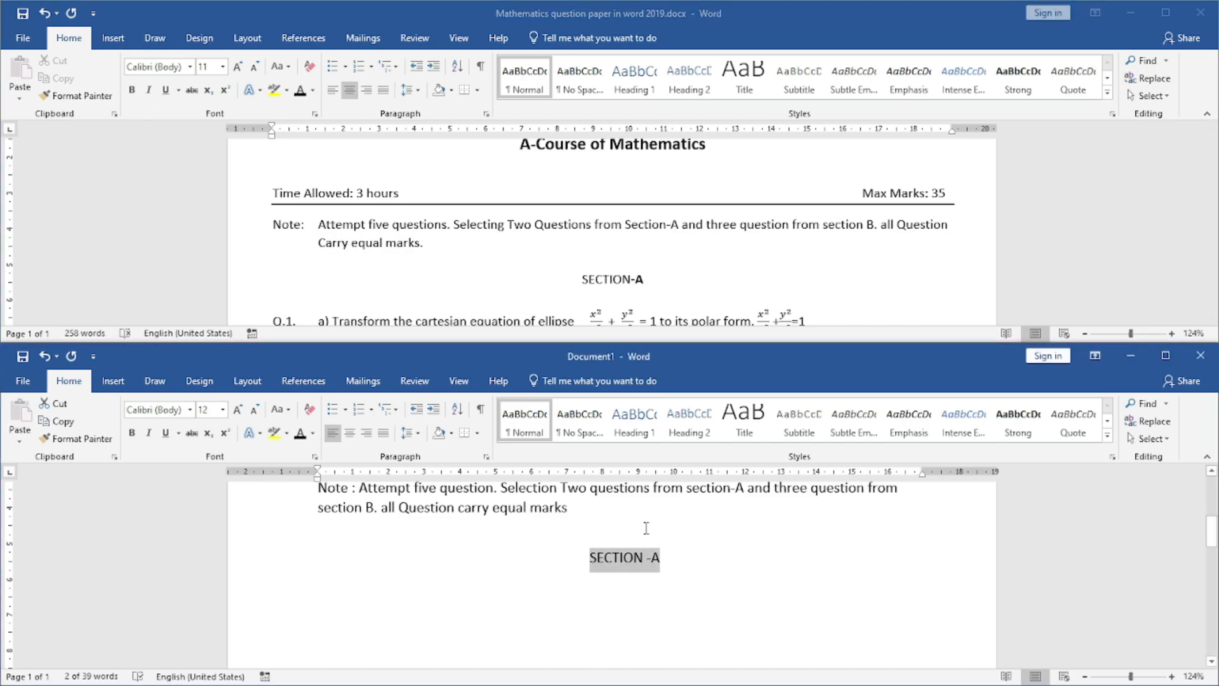
{"action": "key", "text": "ctrl+z"}
{"action": "key", "text": "ctrl+z"}
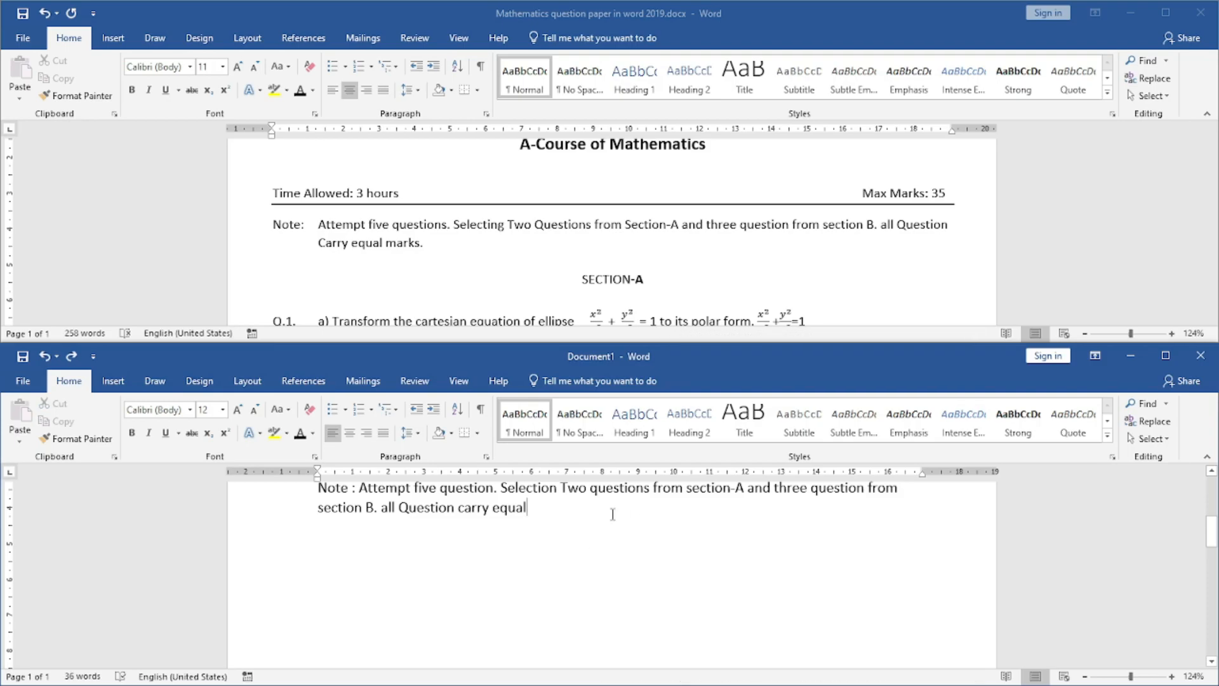
- Minimize the new document and maximize the reference mathematics question paper
{"action": "left_click", "coordinate": [113, 380]}
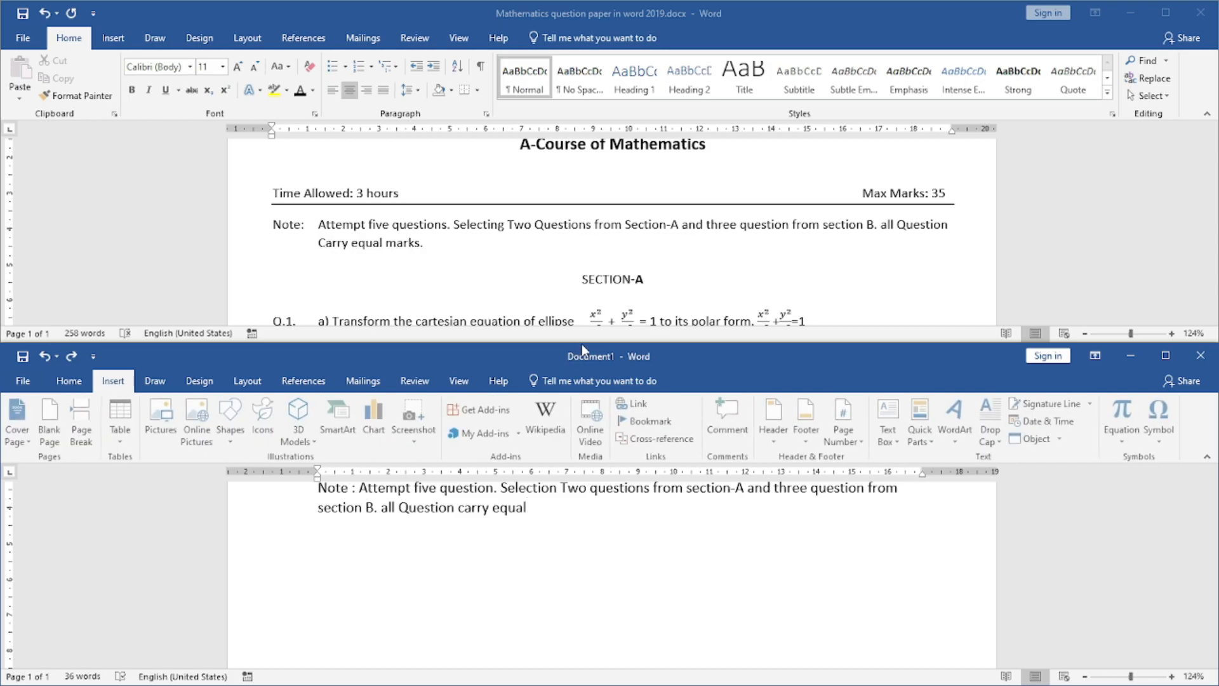
{"action": "left_click", "coordinate": [690, 281]}
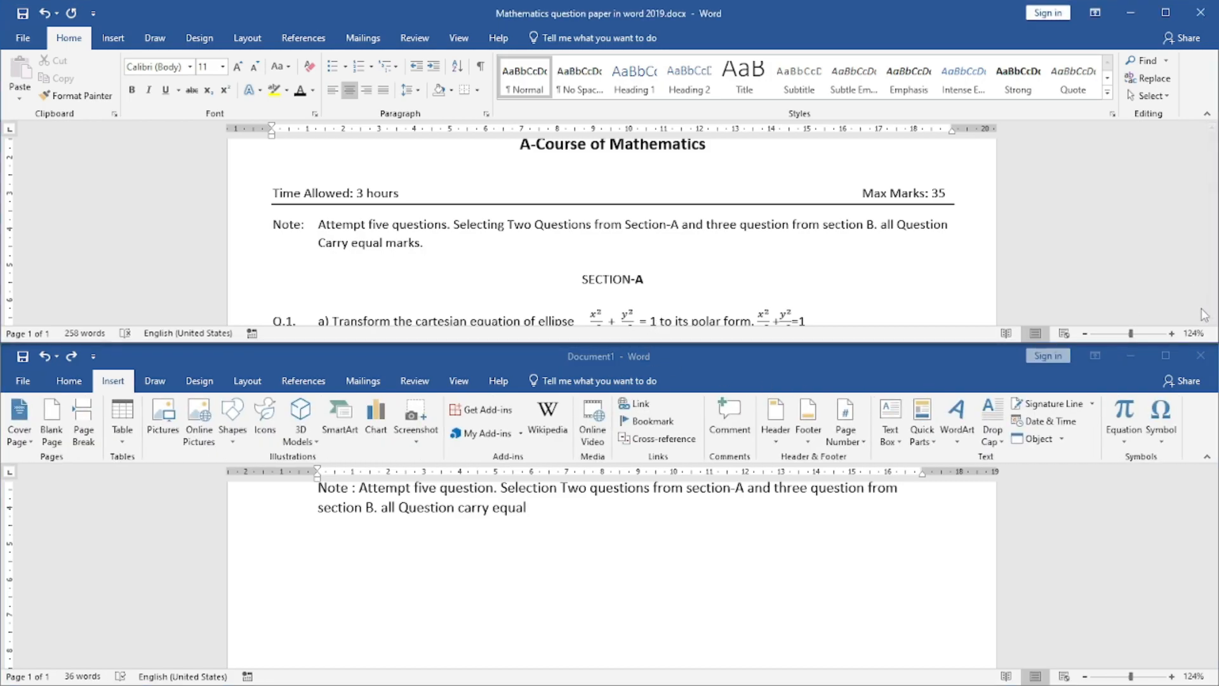
{"action": "left_click_drag", "start_coordinate": [1121, 363], "coordinate": [1125, 360]}
{"action": "left_click", "coordinate": [1125, 359]}
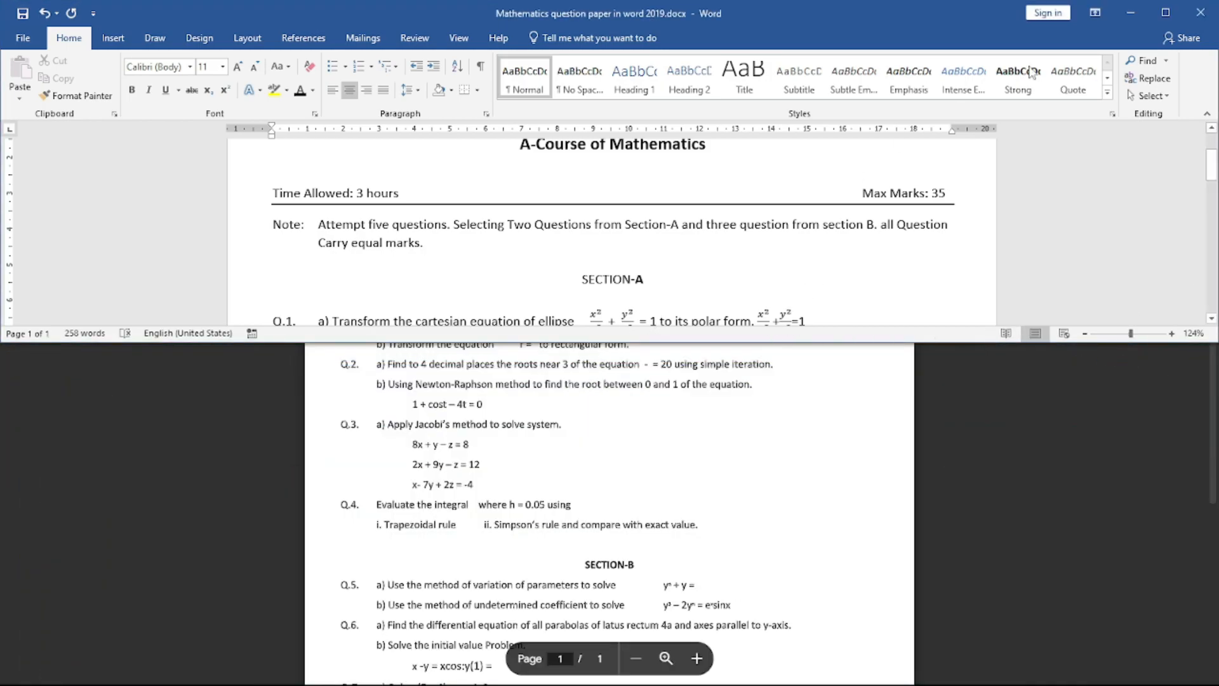
{"action": "left_click", "coordinate": [1166, 13]}
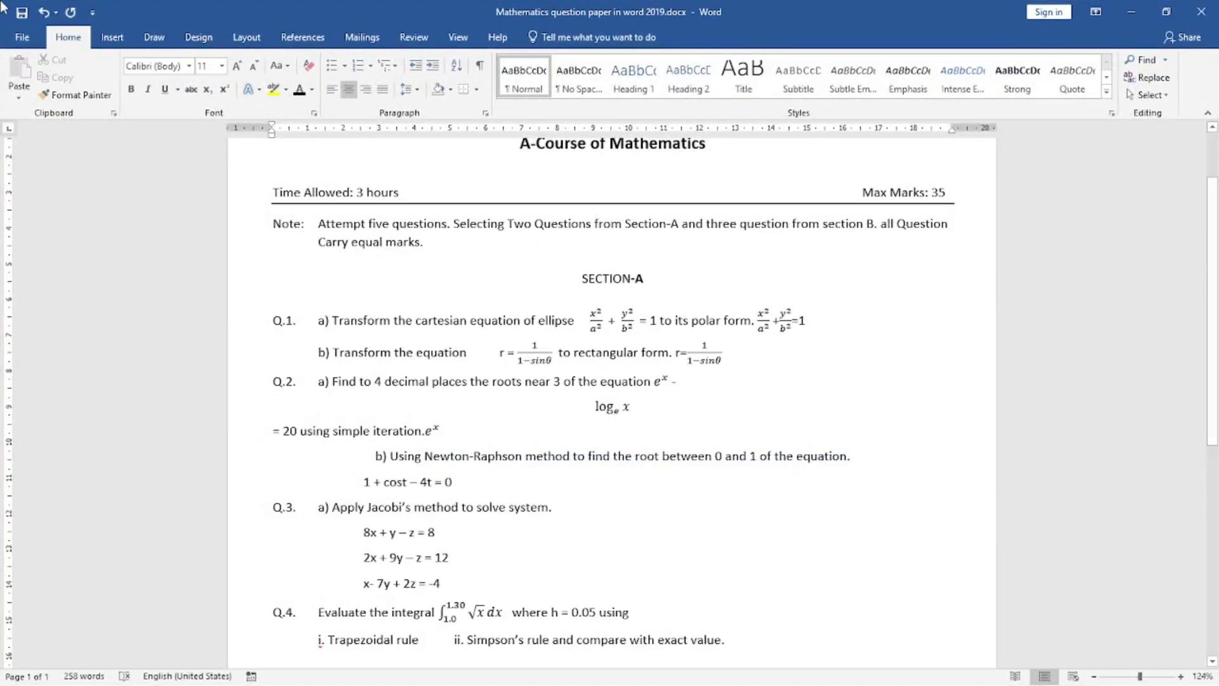
- Delete the repeated ellipse equation after "to its polar form." at the end of Q.1 a)
{"action": "left_click", "coordinate": [595, 319]}
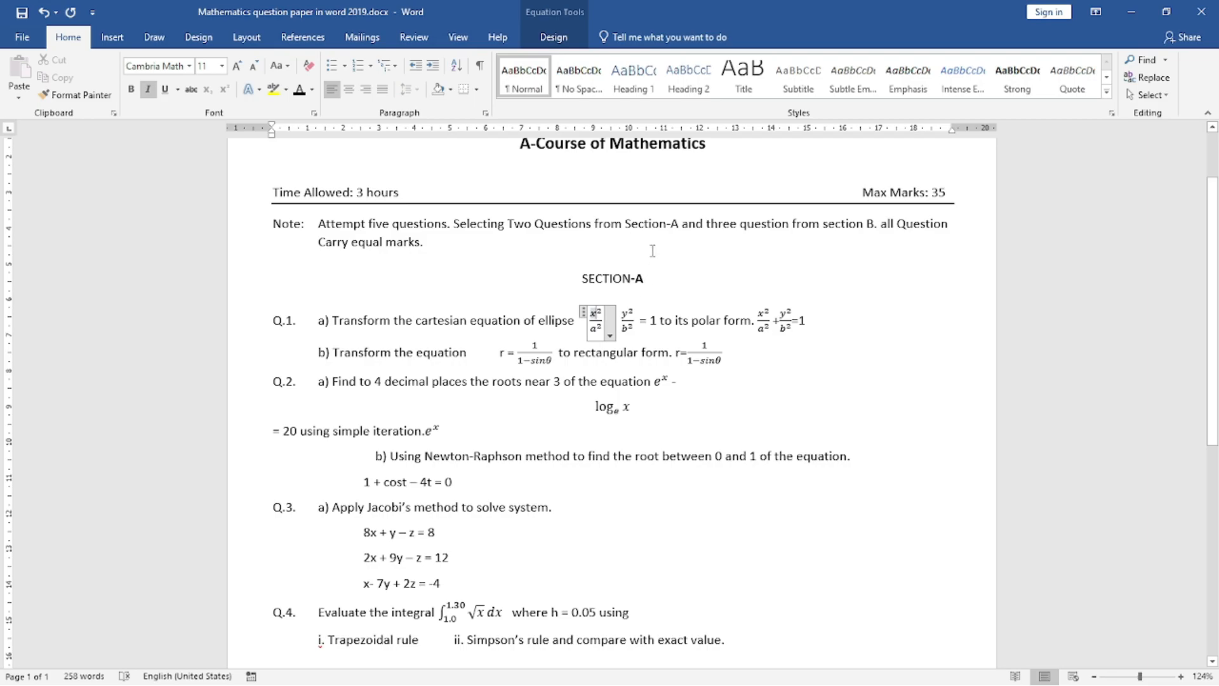
{"action": "scroll", "coordinate": [644, 254], "scroll_direction": "up", "scroll_amount": 2}
{"action": "left_click", "coordinate": [832, 407]}
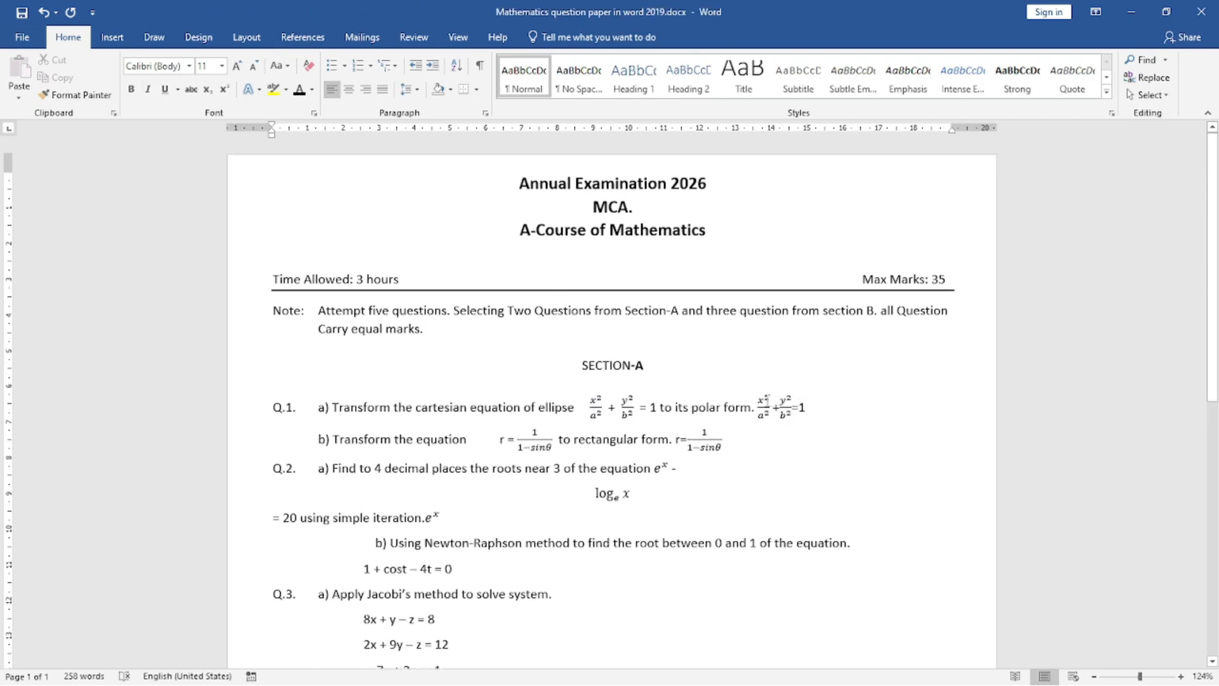
{"action": "left_click_drag", "start_coordinate": [757, 406], "coordinate": [793, 417]}
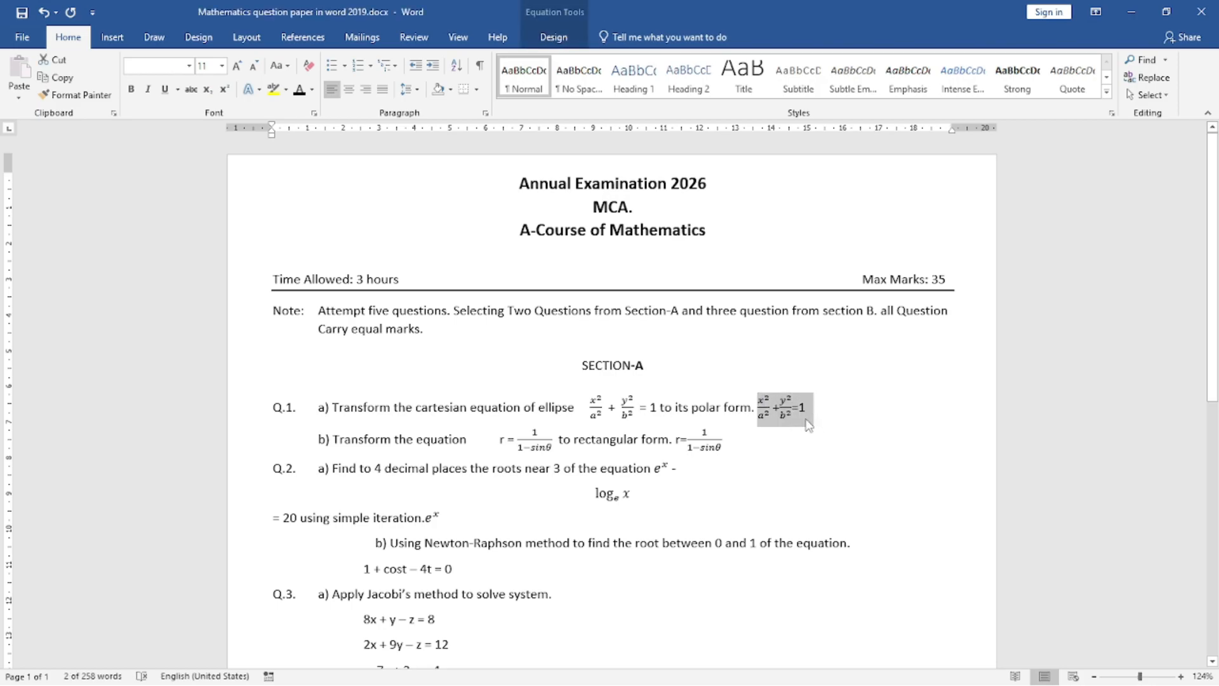
{"action": "key", "text": "Delete"}
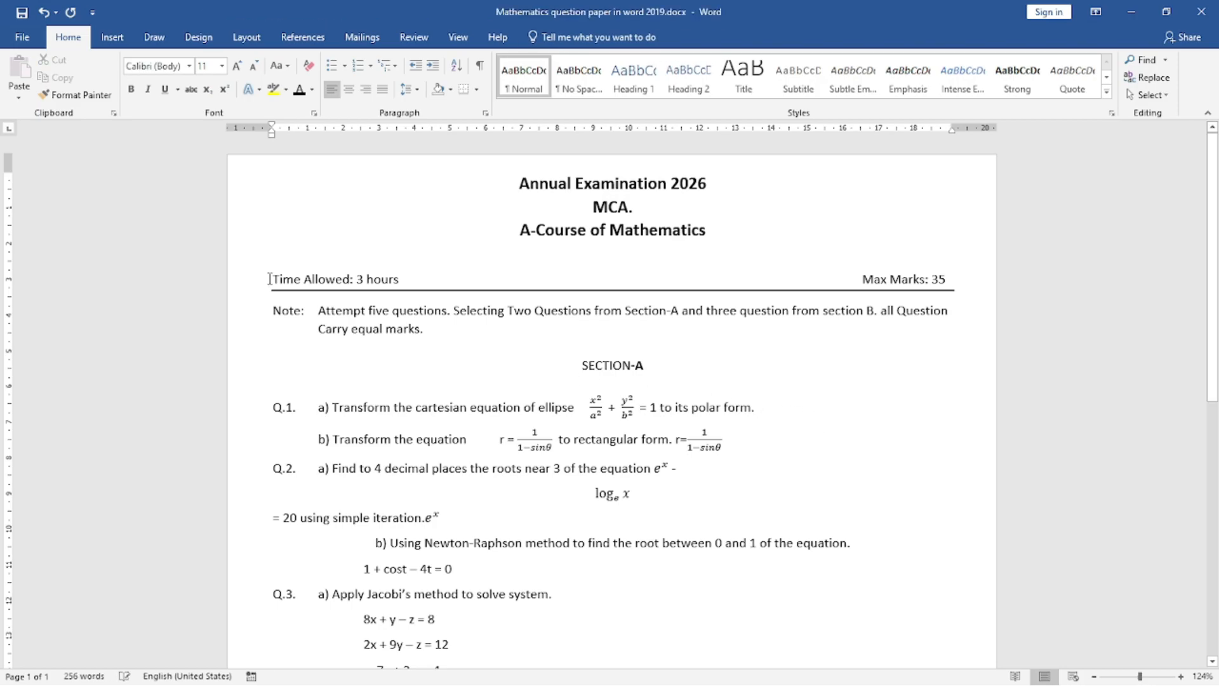
- Insert a new equation with an empty stacked fraction after "to its polar form." in Q.1 a)
{"action": "left_click", "coordinate": [112, 37]}
{"action": "left_click", "coordinate": [1120, 88]}
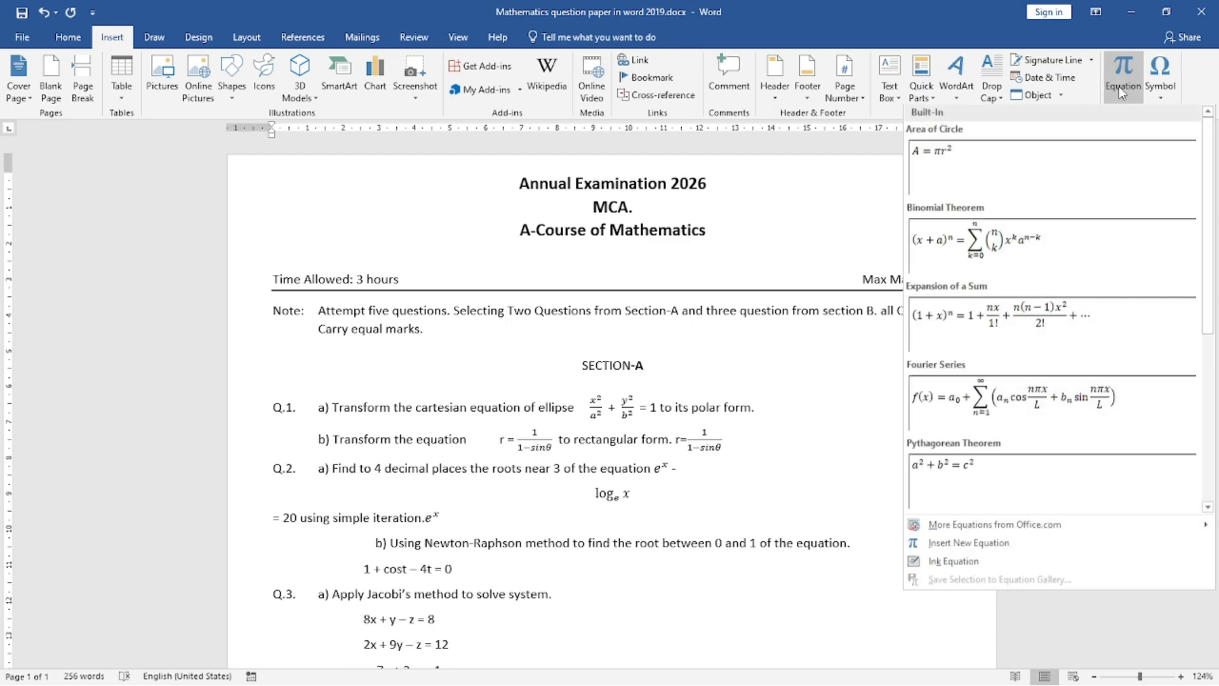
{"action": "left_click", "coordinate": [968, 544]}
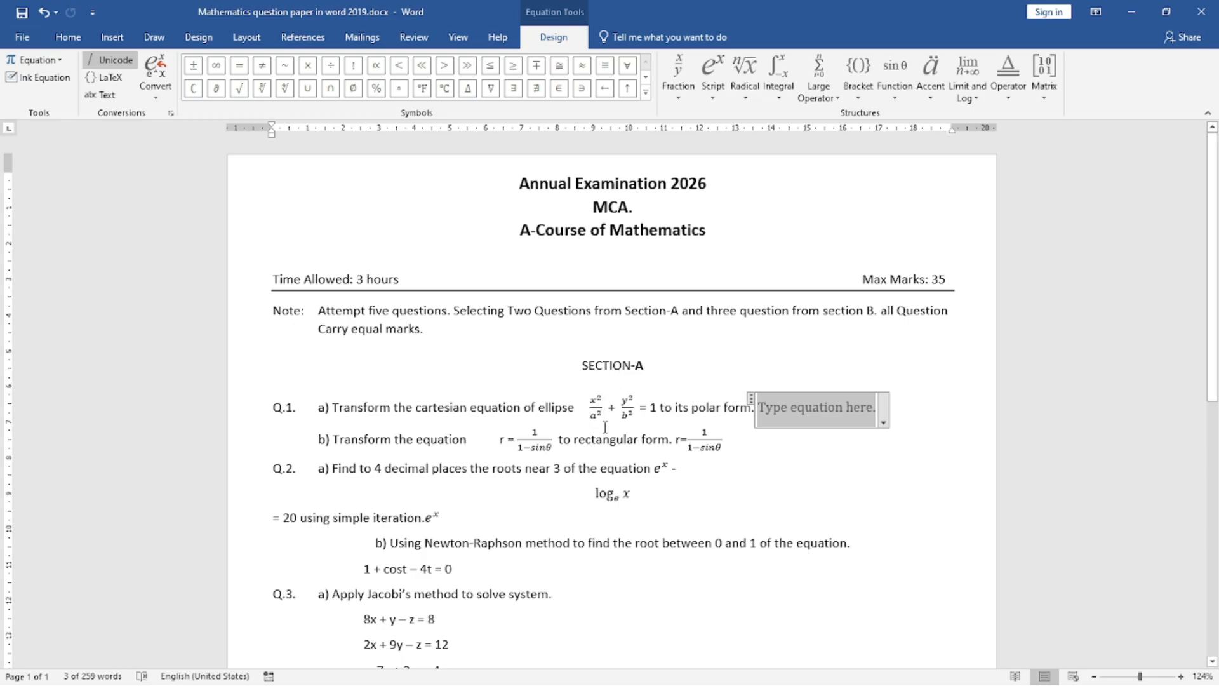
{"action": "left_click", "coordinate": [677, 81]}
{"action": "left_click", "coordinate": [694, 157]}
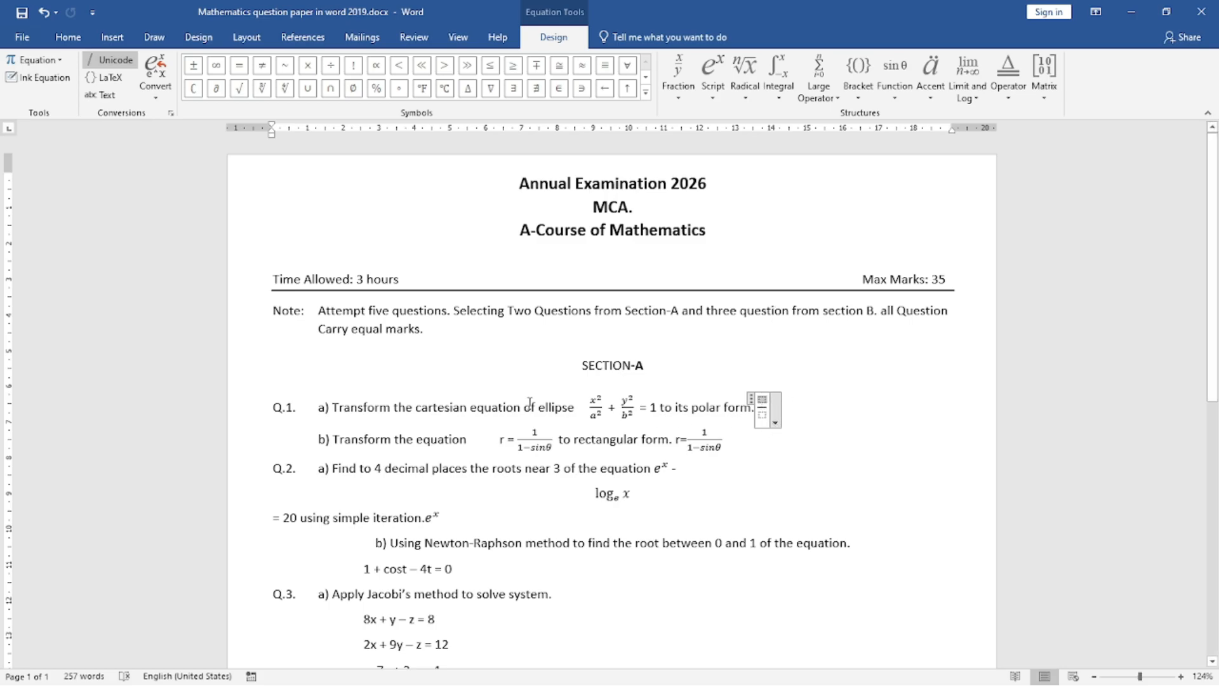
- Add superscript structures to the fraction's numerator and denominator and fill them in as x² over a²
{"action": "left_click", "coordinate": [713, 99]}
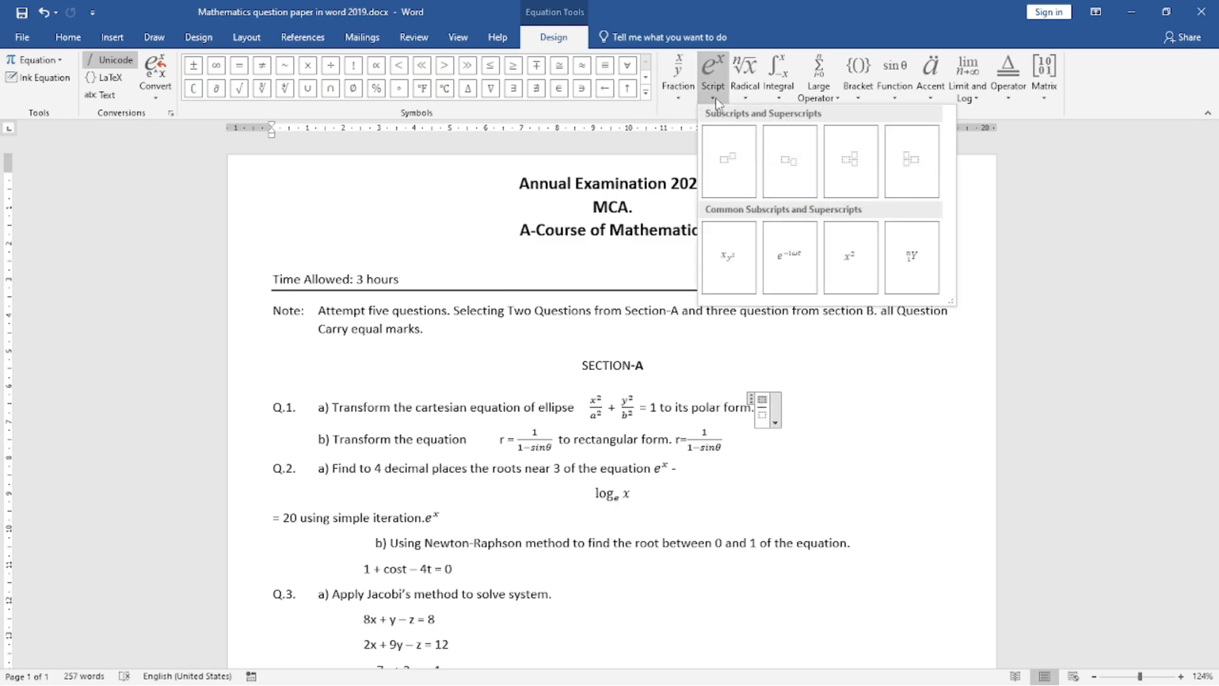
{"action": "left_click", "coordinate": [731, 162]}
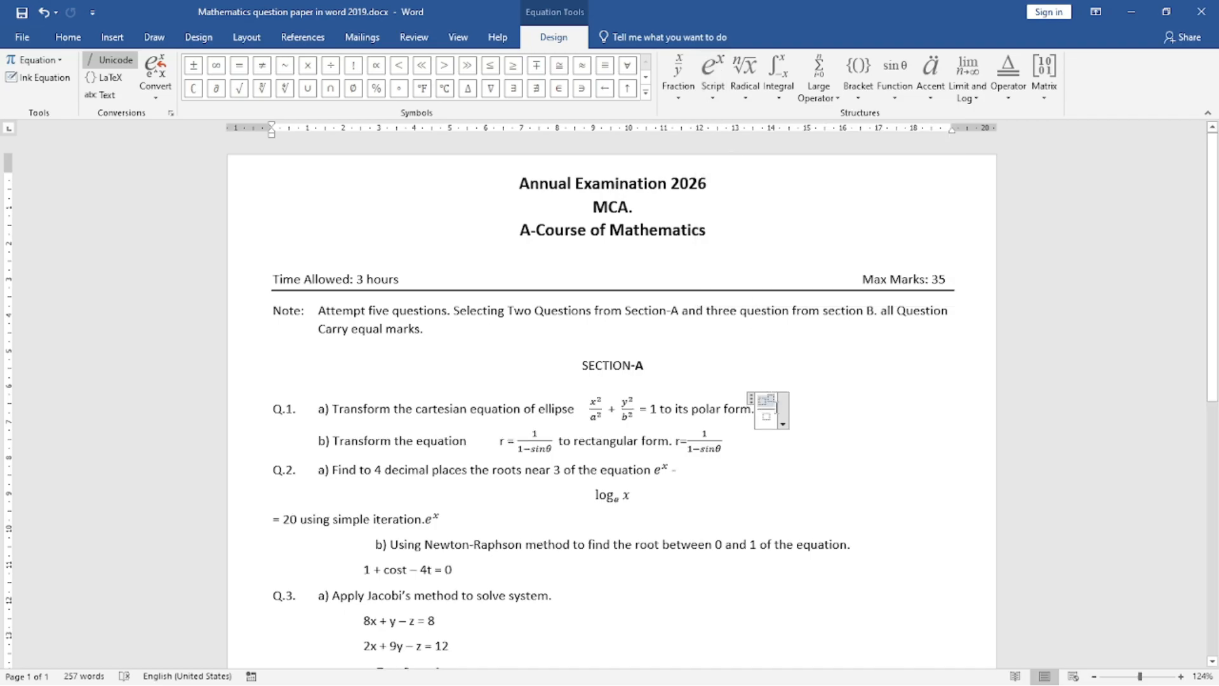
{"action": "left_click", "coordinate": [712, 95]}
{"action": "left_click", "coordinate": [728, 165]}
{"action": "type", "text": "x"}
{"action": "type", "text": "2"}
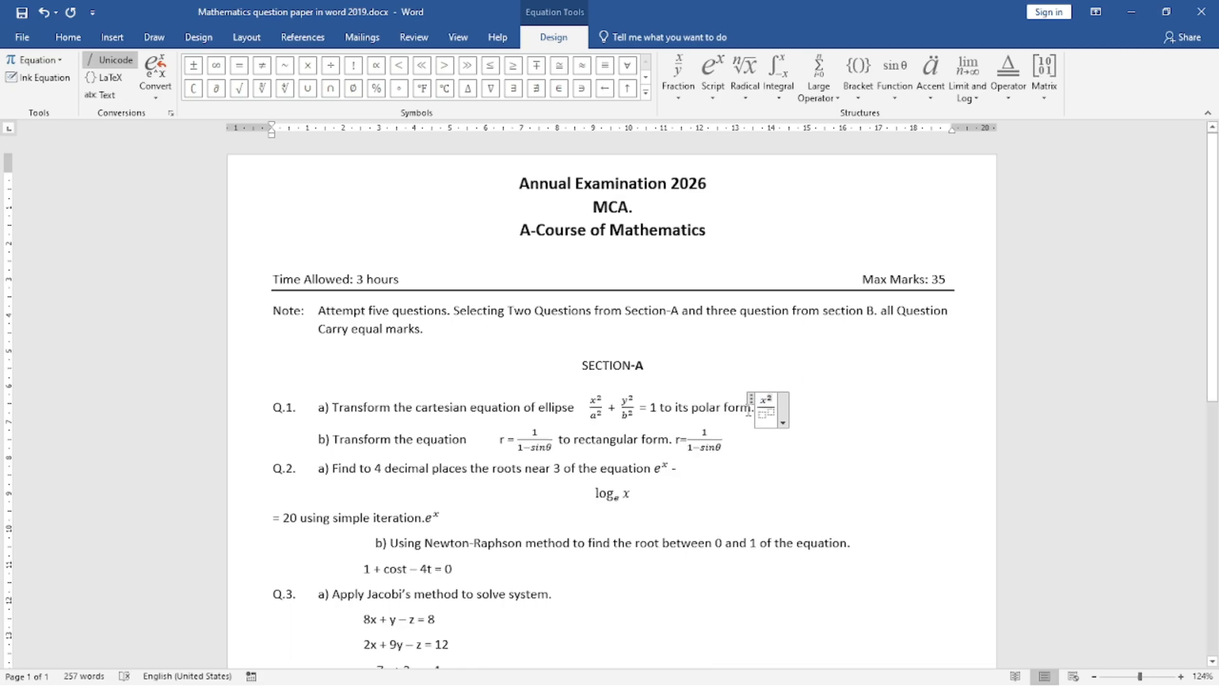
{"action": "type", "text": "a²"}
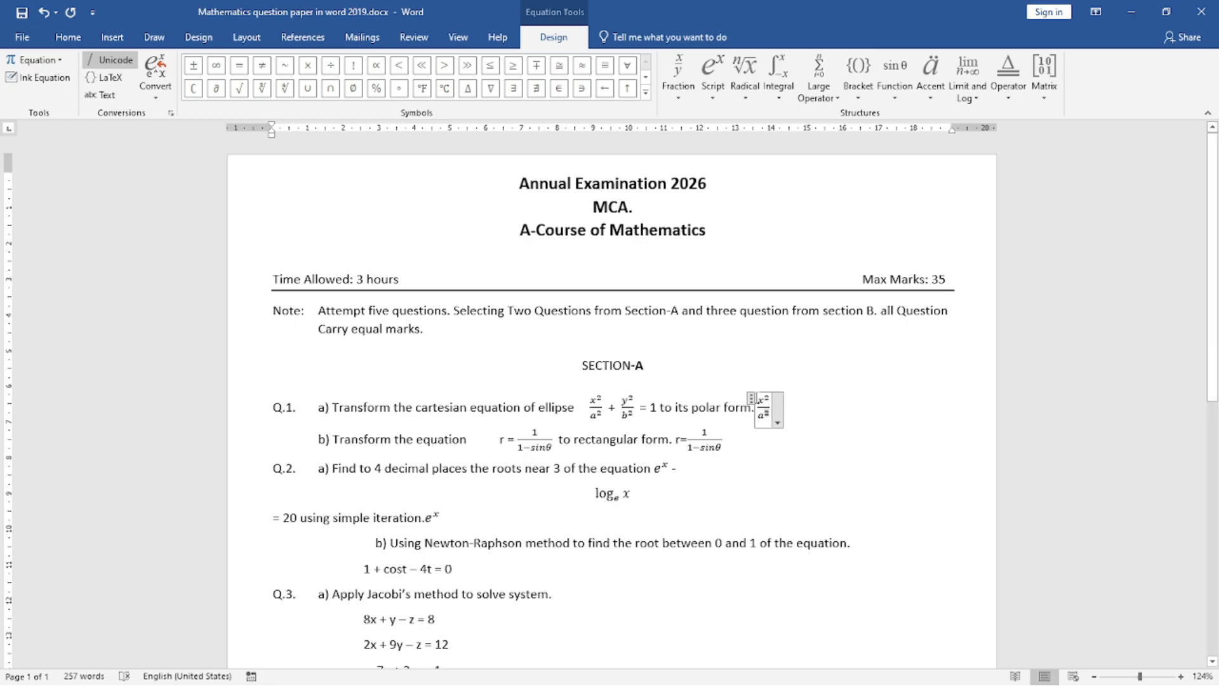
- Set the font size of the new x²/a² equation to 12
{"action": "left_click", "coordinate": [752, 399]}
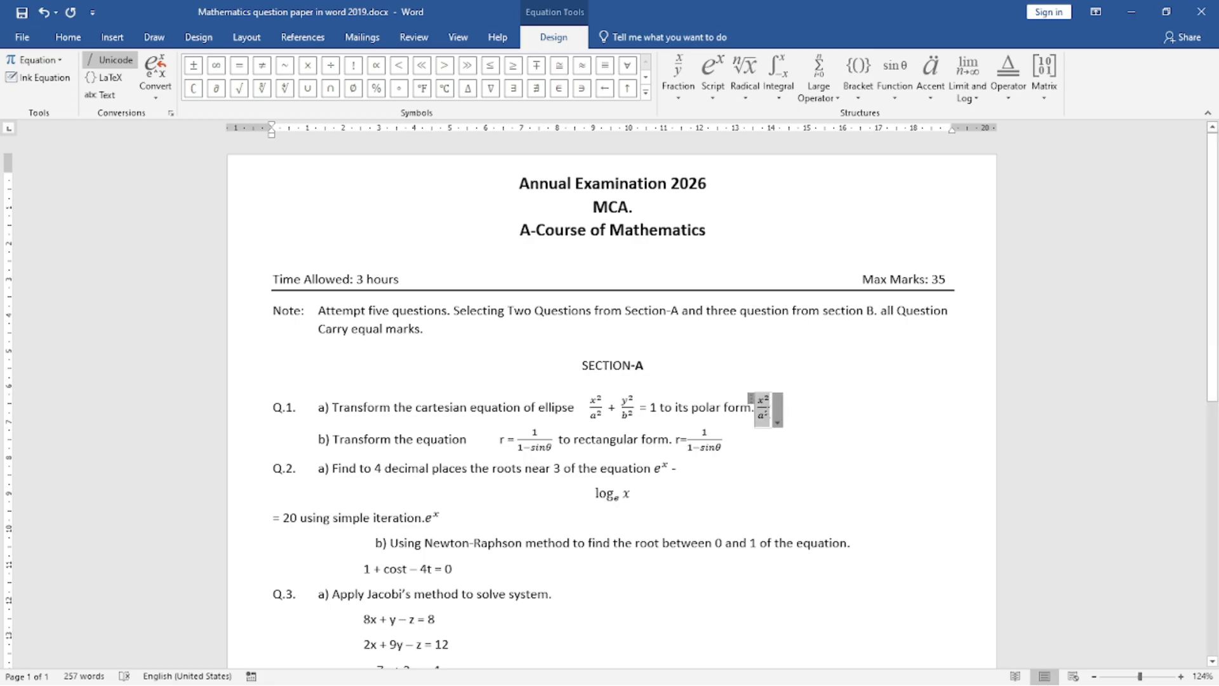
{"action": "left_click", "coordinate": [87, 41]}
{"action": "left_click", "coordinate": [203, 66]}
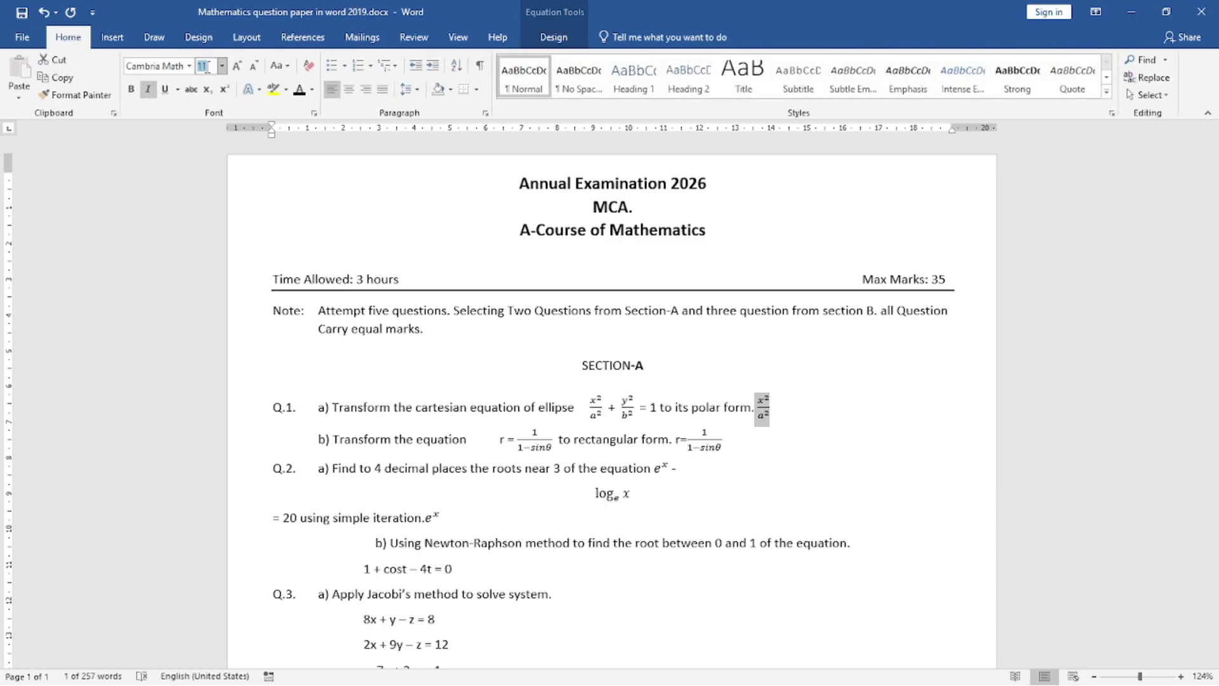
{"action": "type", "text": "12"}
{"action": "key", "text": "Return"}
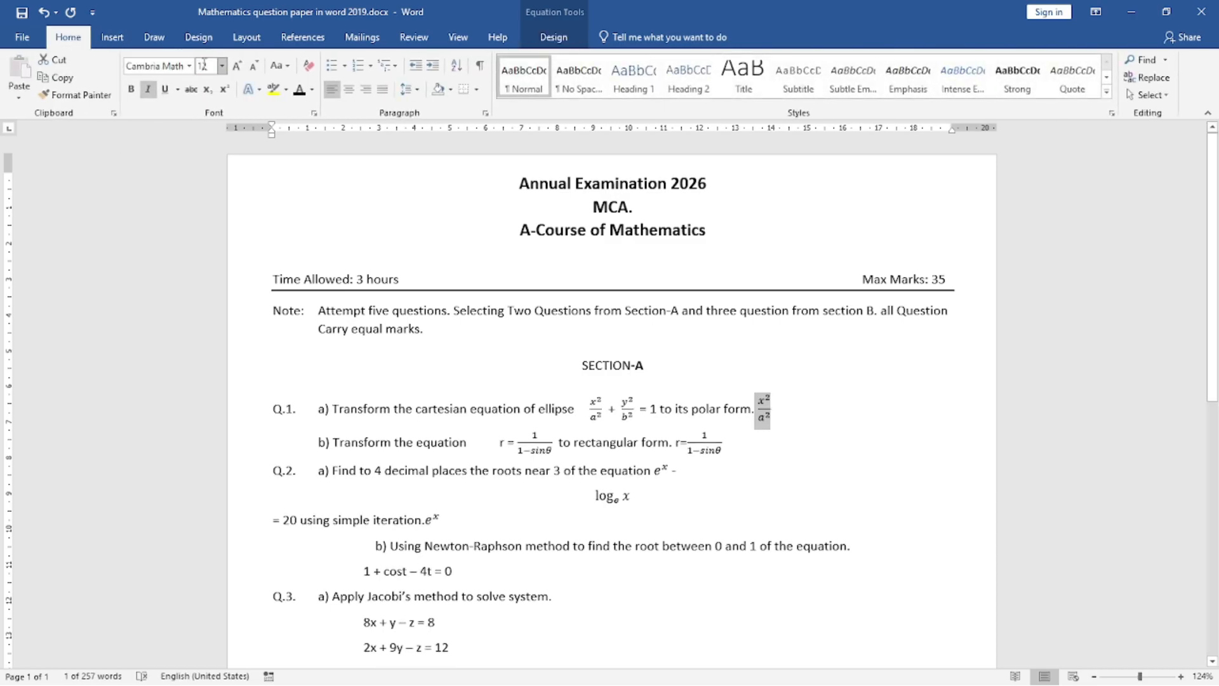
- Add a plus sign after the x²/a² fraction, separated from it by a space
{"action": "left_click", "coordinate": [788, 413]}
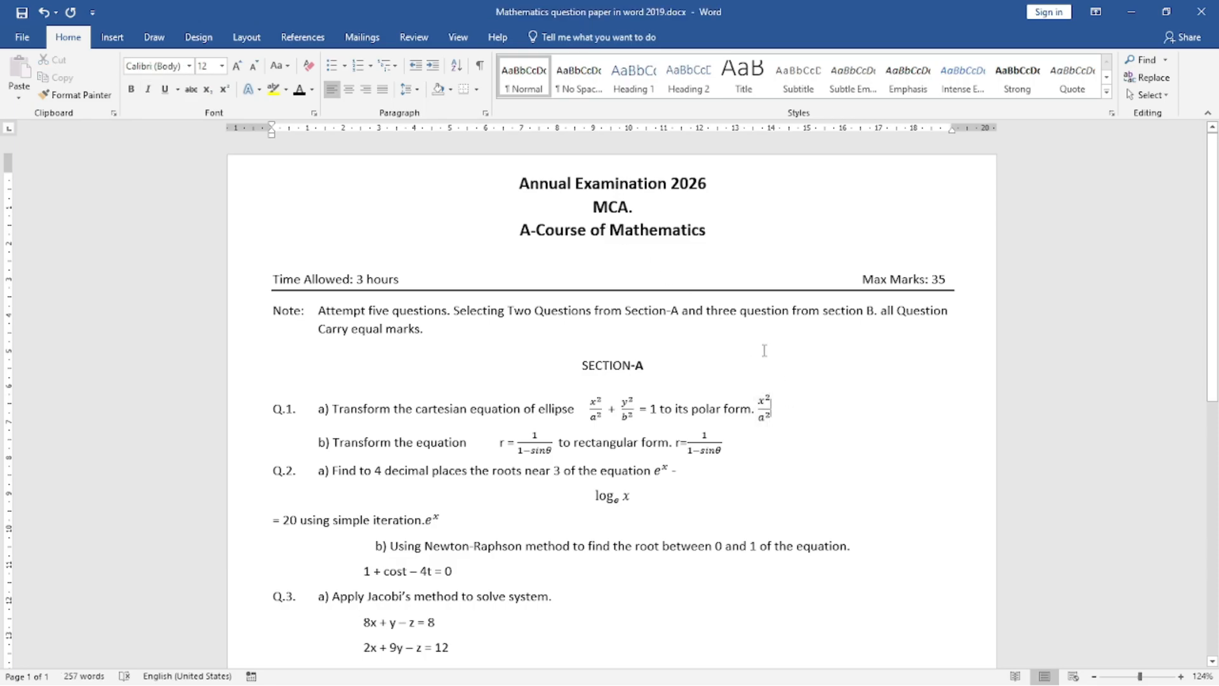
{"action": "left_click", "coordinate": [1048, 71]}
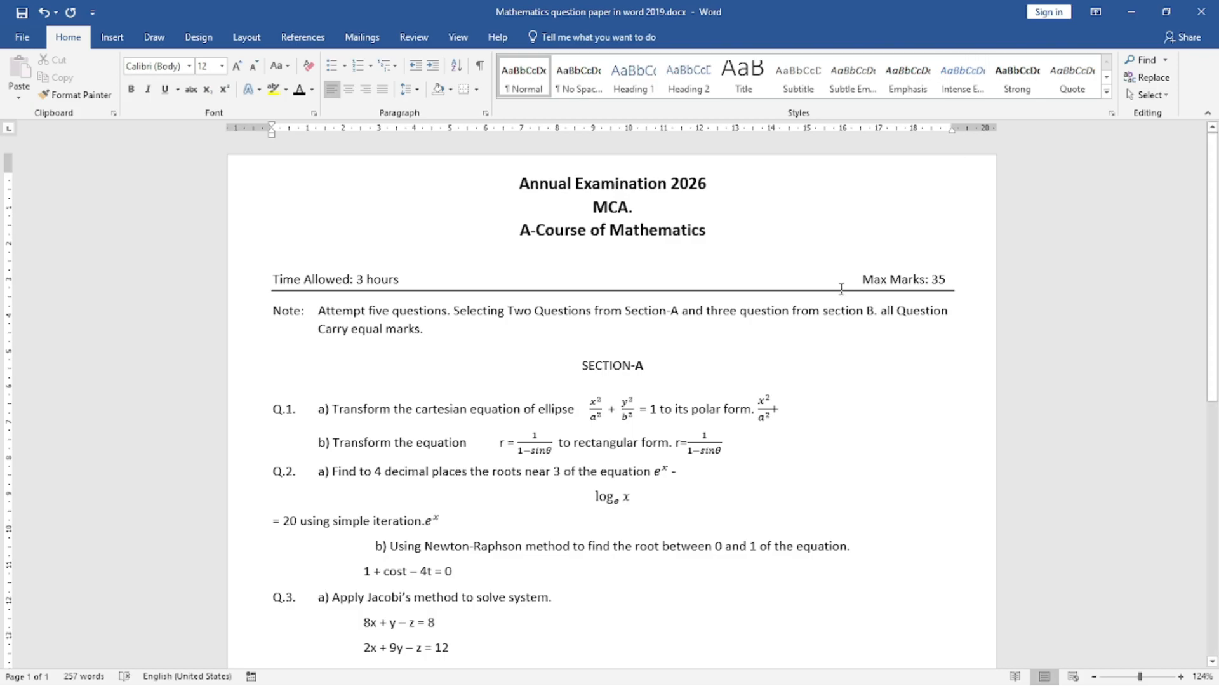
{"action": "left_click", "coordinate": [768, 407]}
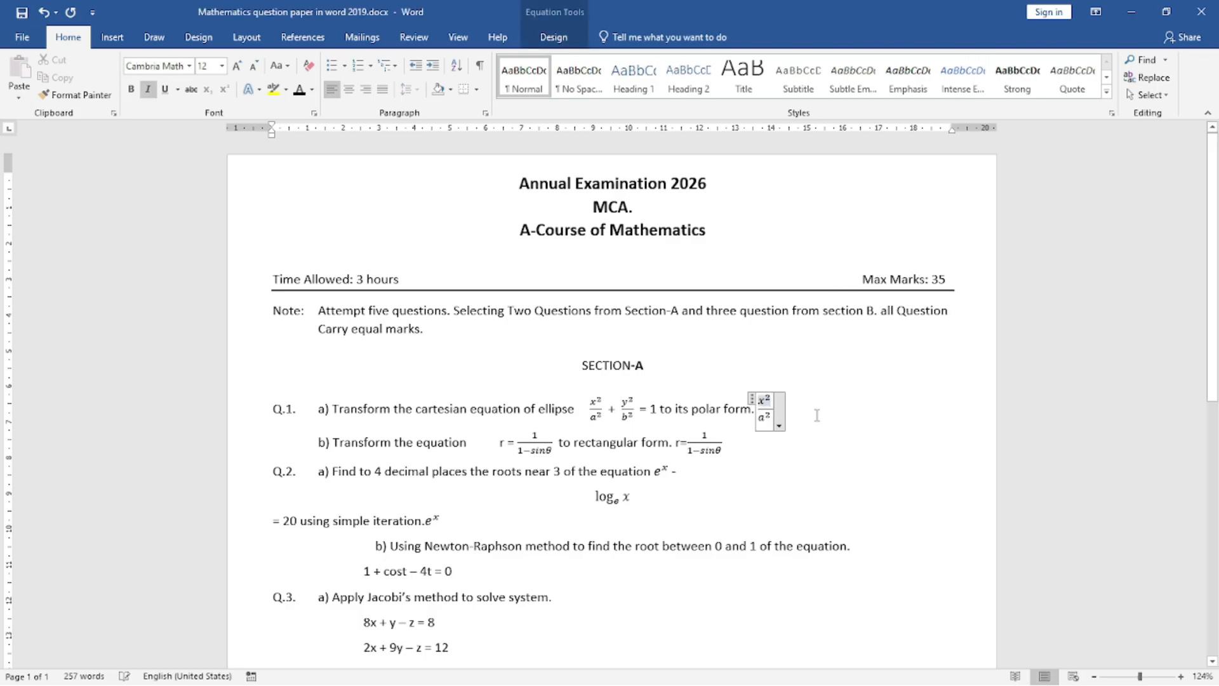
{"action": "left_click", "coordinate": [810, 416]}
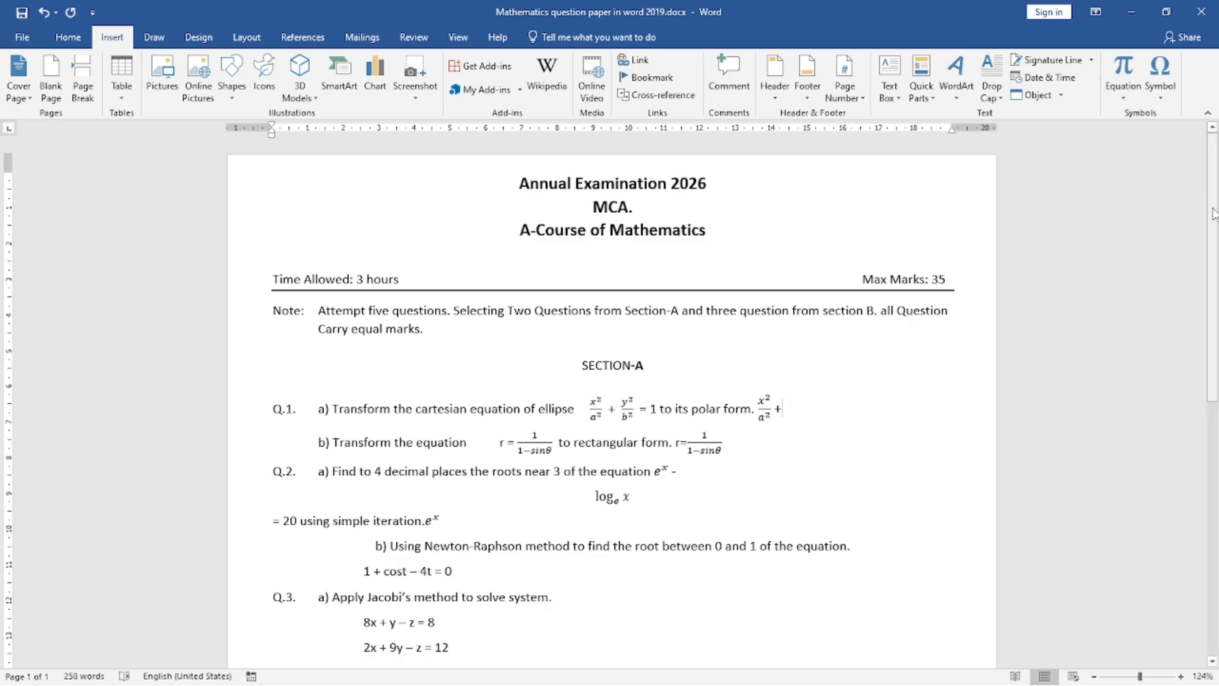
- Insert another equation after the plus sign as a stacked fraction with empty superscript structures in its numerator and denominator
{"action": "left_click", "coordinate": [1123, 96]}
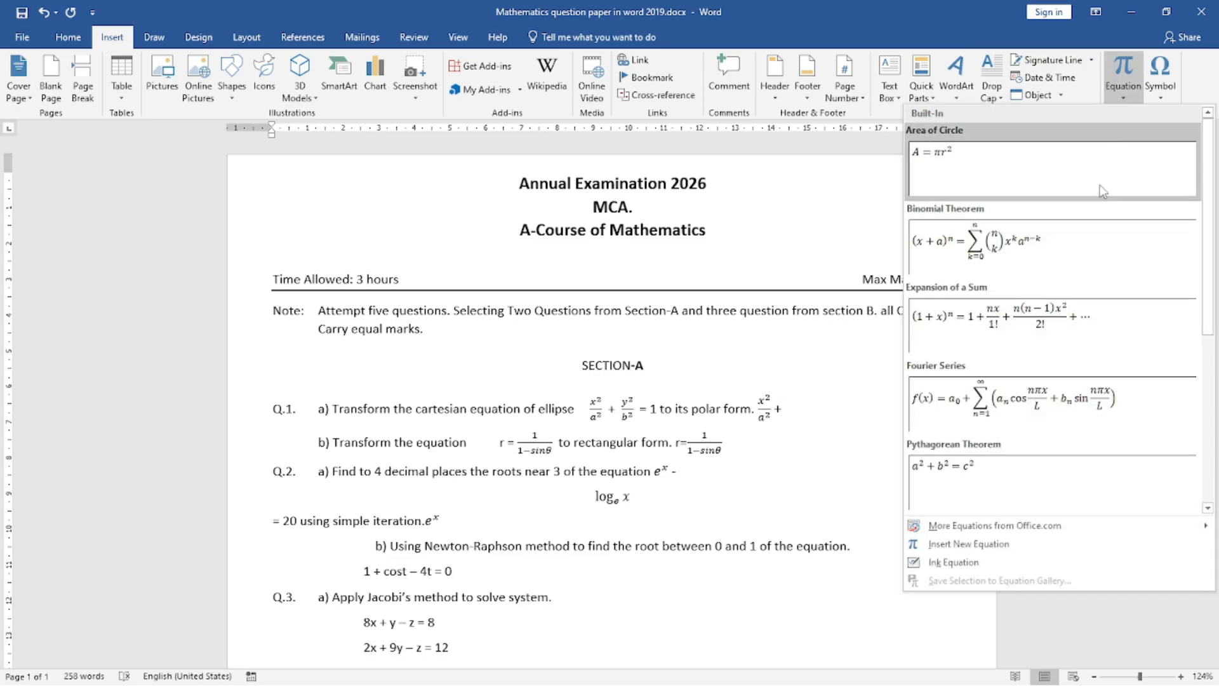
{"action": "left_click", "coordinate": [969, 544]}
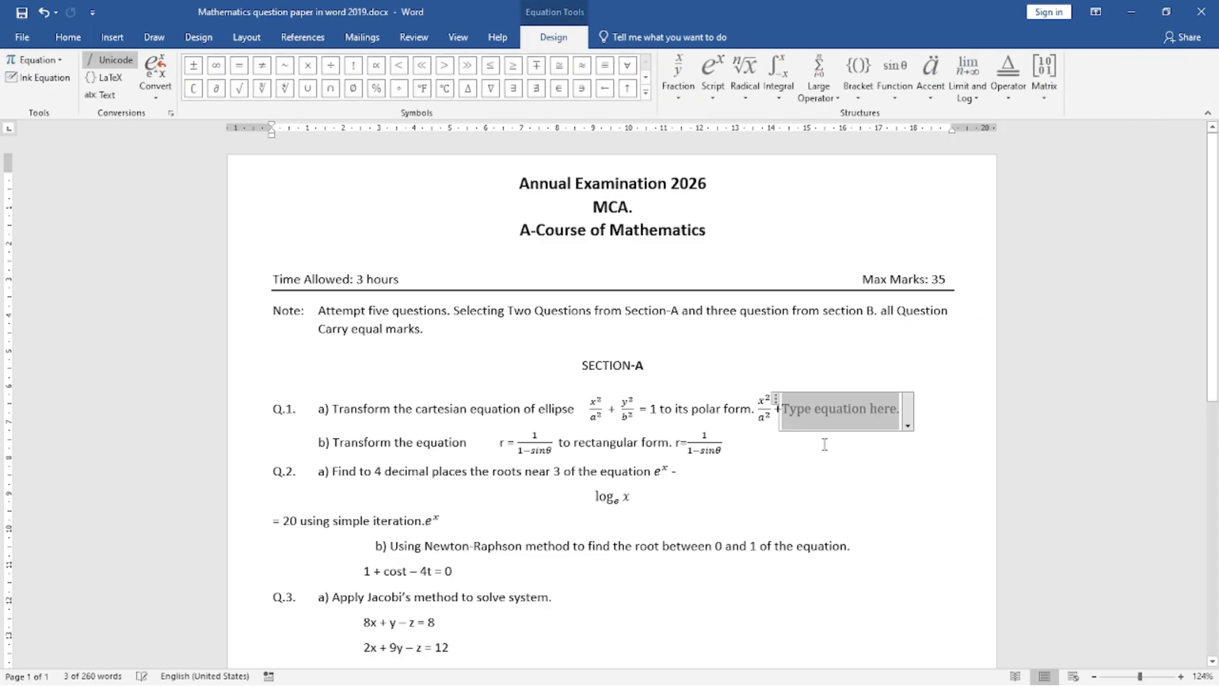
{"action": "left_click", "coordinate": [677, 71]}
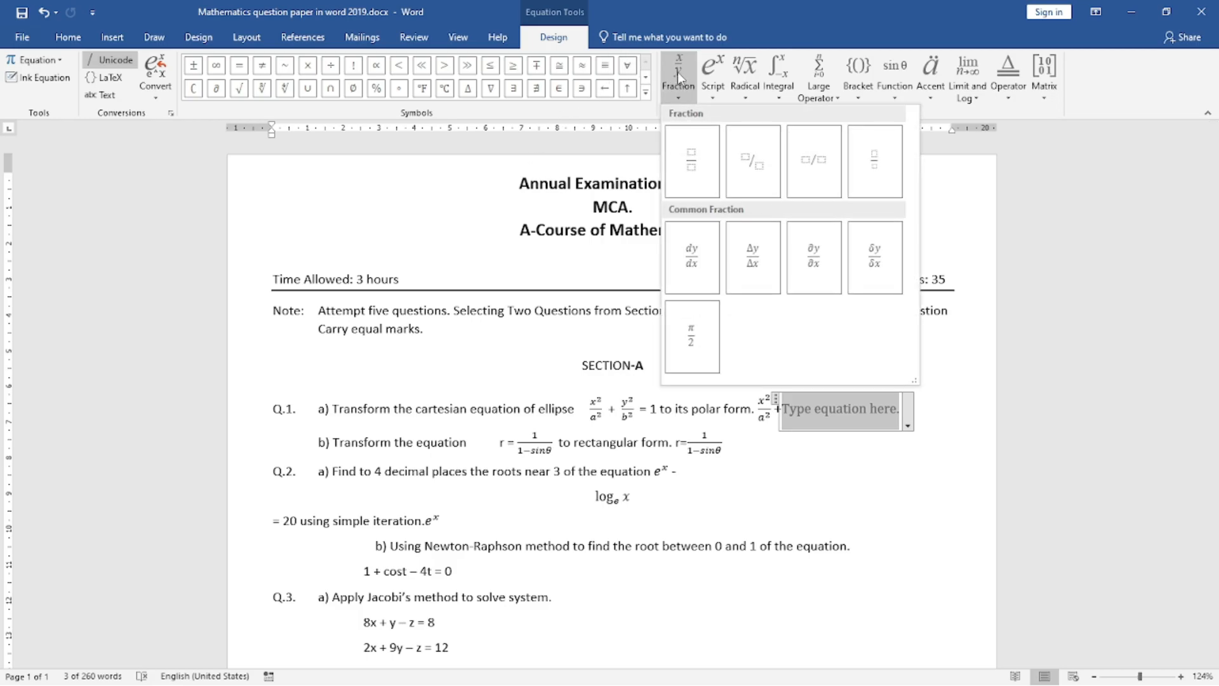
{"action": "left_click", "coordinate": [696, 159]}
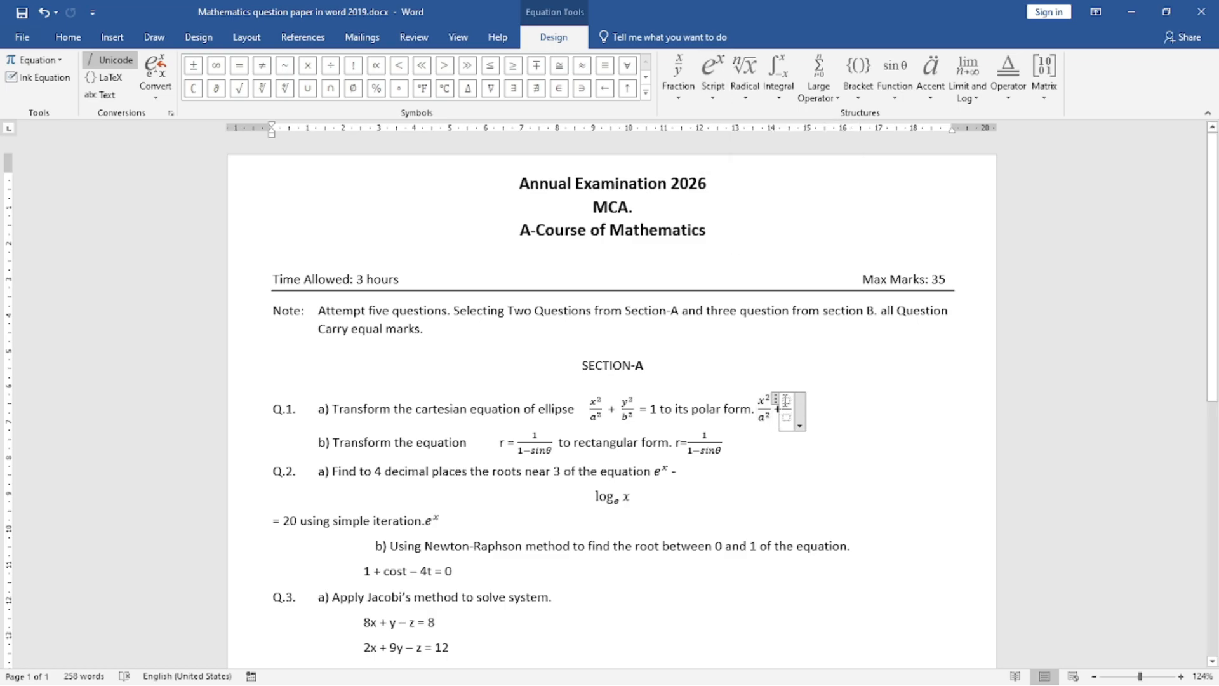
{"action": "left_click", "coordinate": [712, 71]}
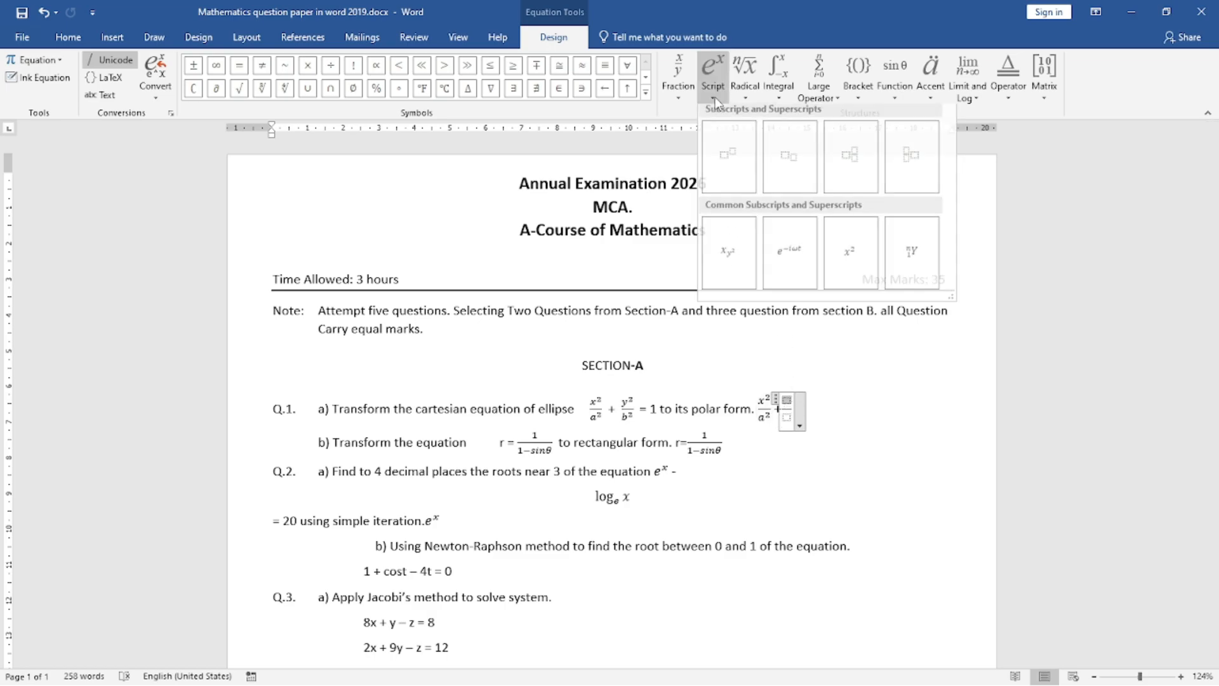
{"action": "left_click", "coordinate": [729, 152]}
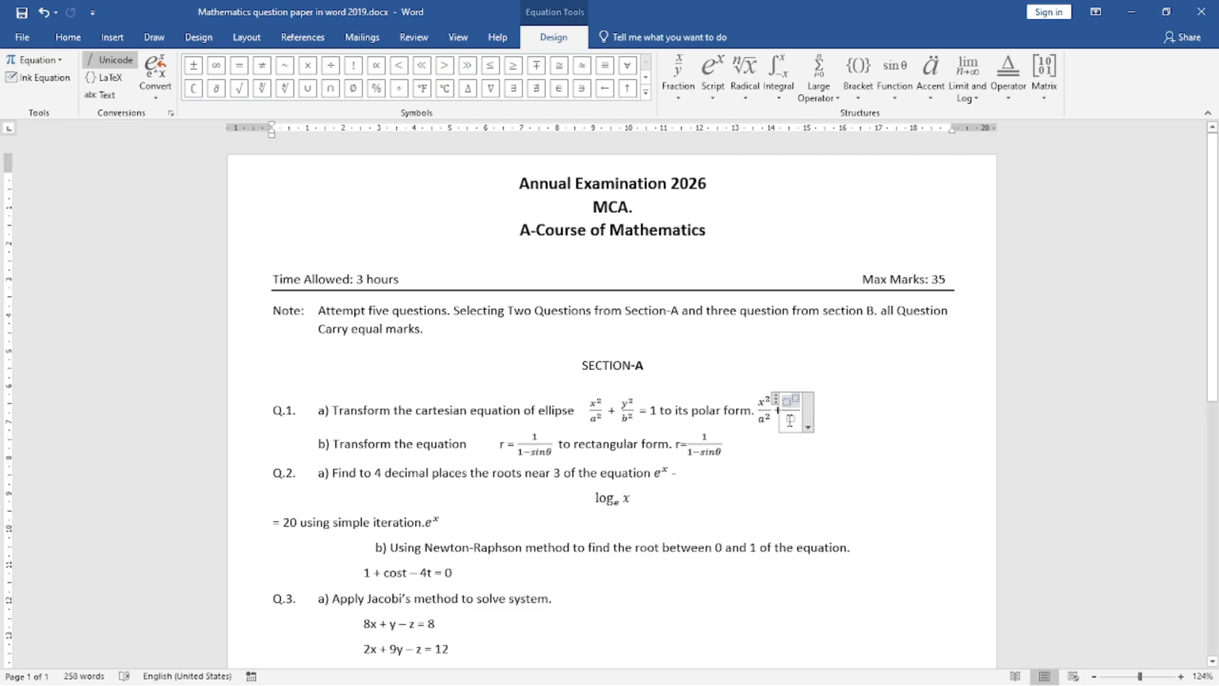
{"action": "left_click", "coordinate": [712, 71]}
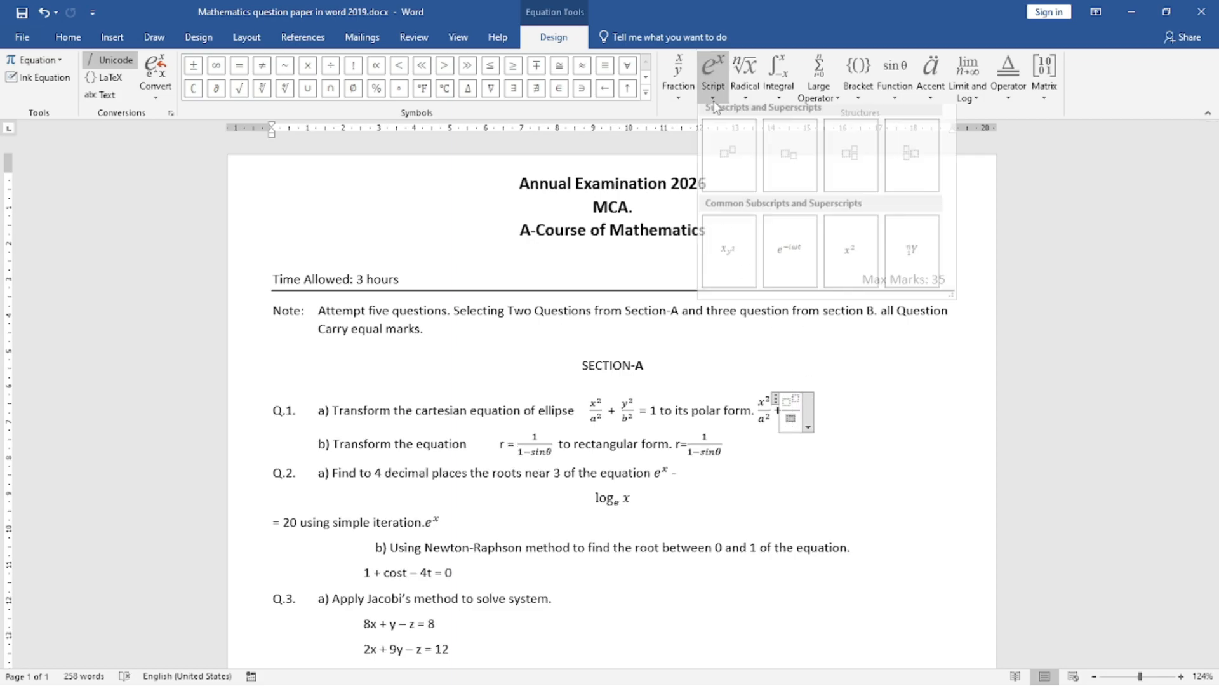
{"action": "left_click", "coordinate": [727, 154]}
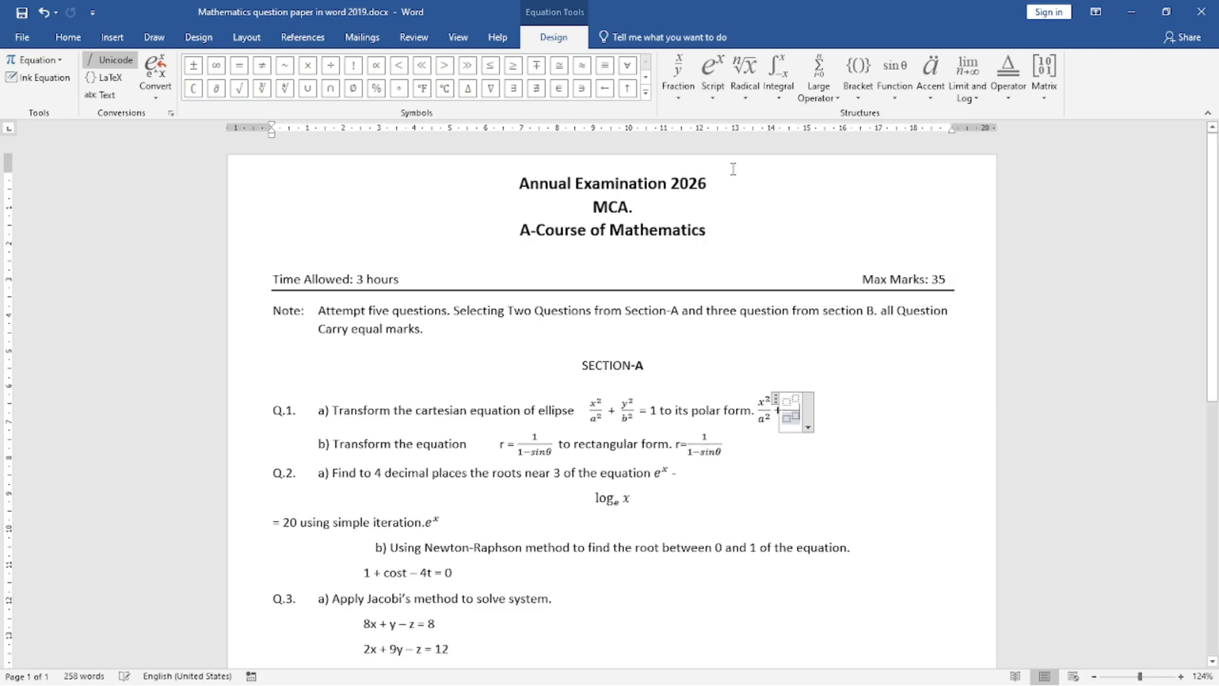
- Insert a new equation at the end of the Q.1 b) line as an empty stacked fraction
{"action": "left_click", "coordinate": [761, 451]}
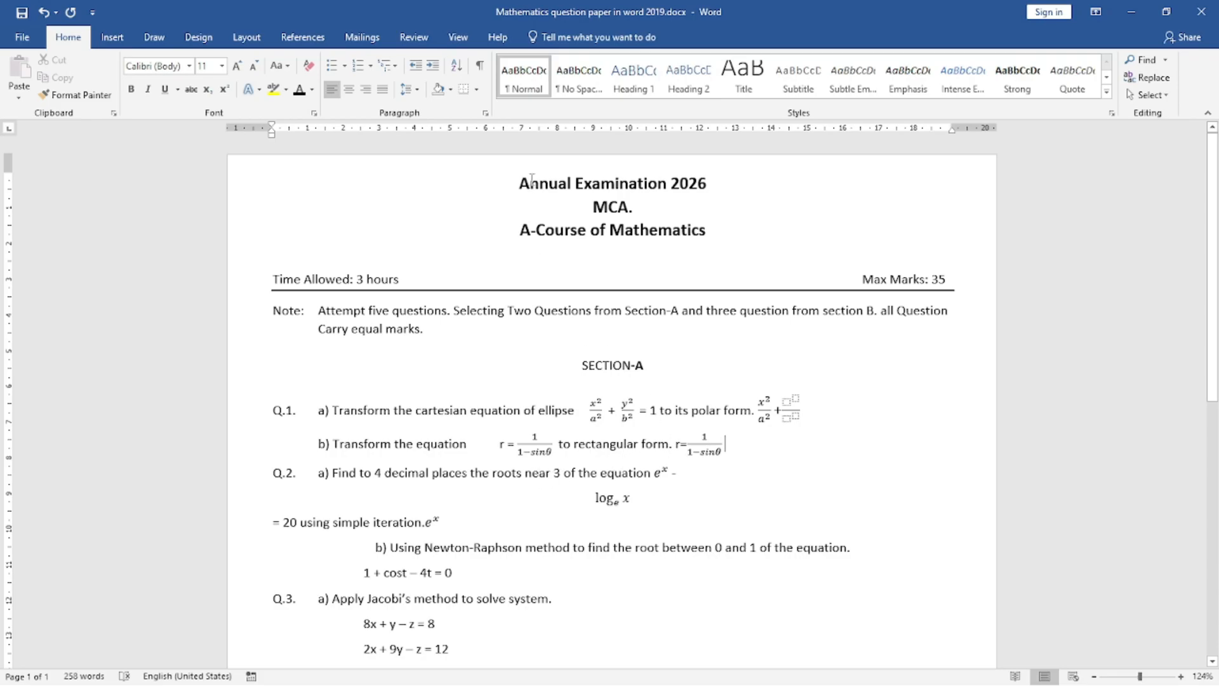
{"action": "left_click", "coordinate": [111, 37]}
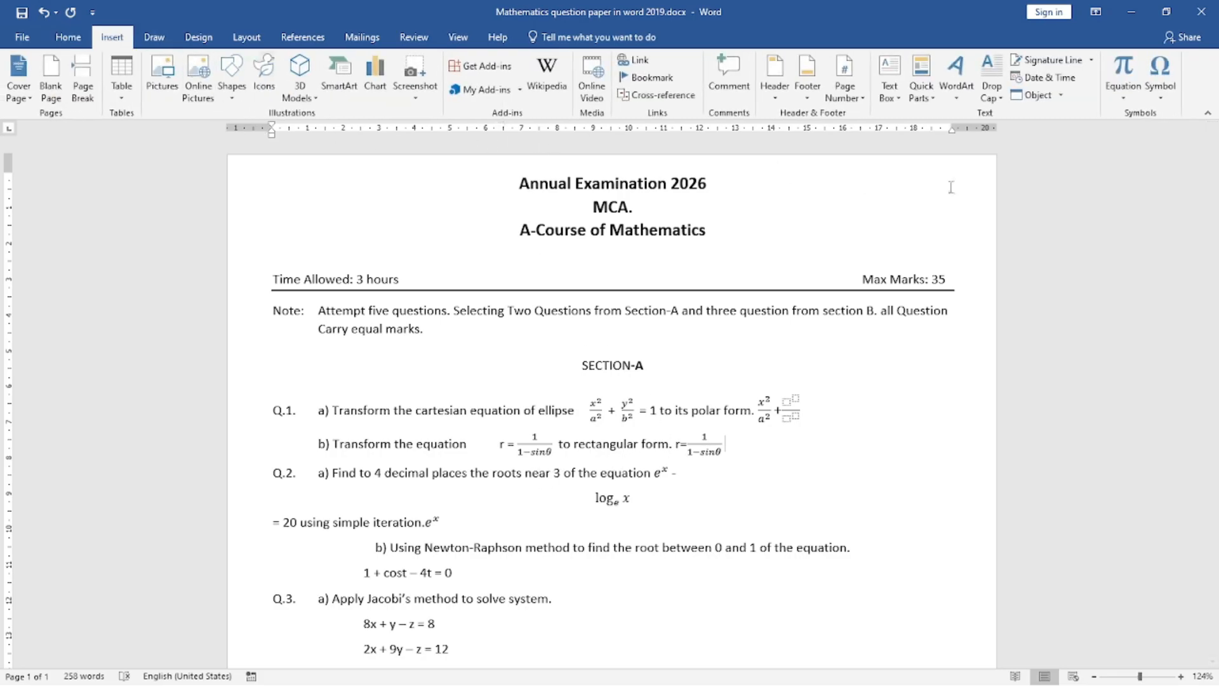
{"action": "left_click", "coordinate": [1123, 92]}
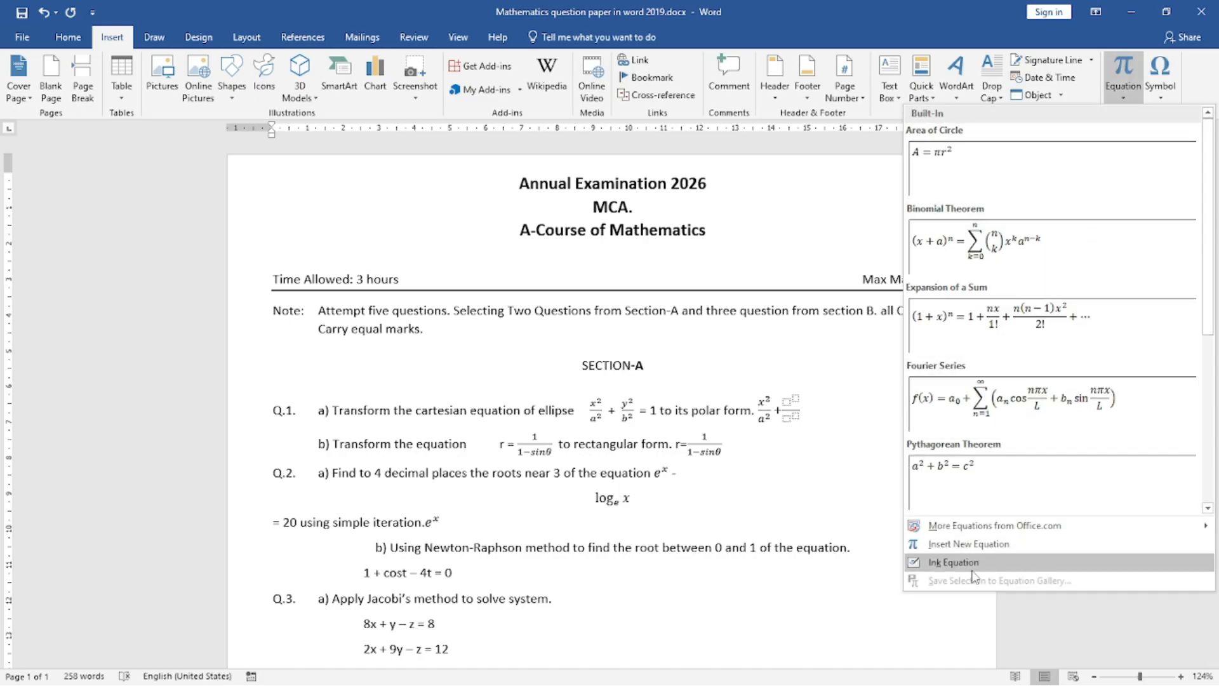
{"action": "left_click", "coordinate": [968, 543]}
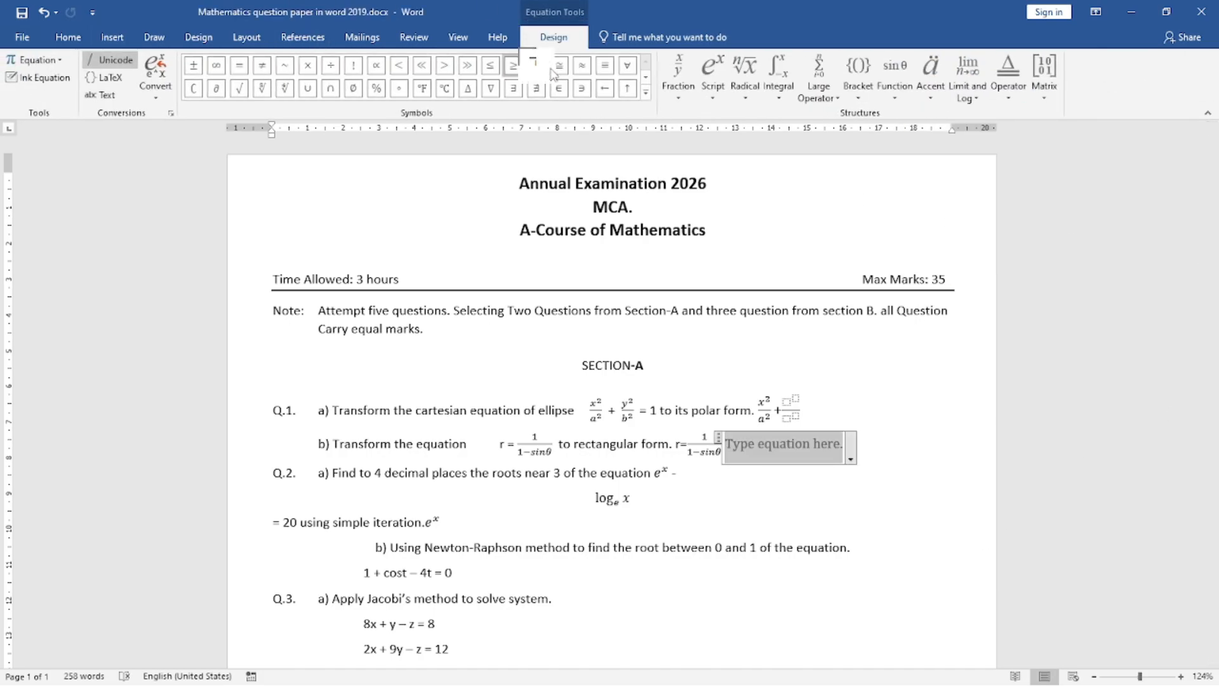
{"action": "left_click", "coordinate": [674, 71]}
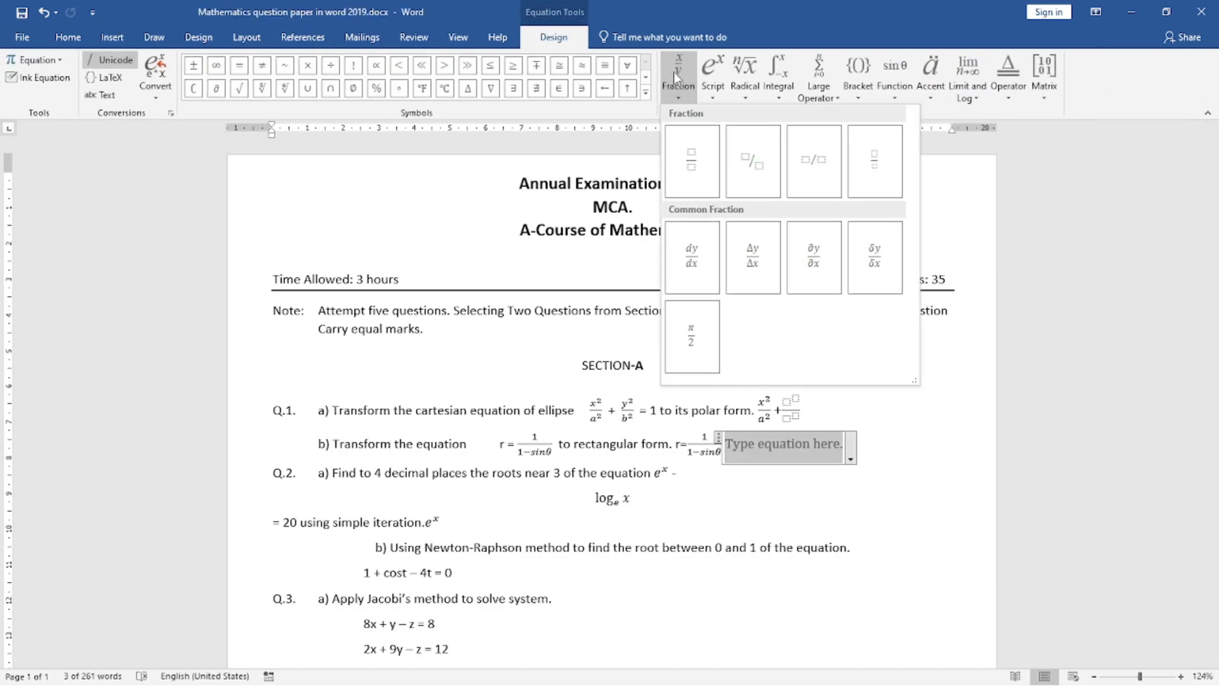
{"action": "left_click", "coordinate": [692, 161]}
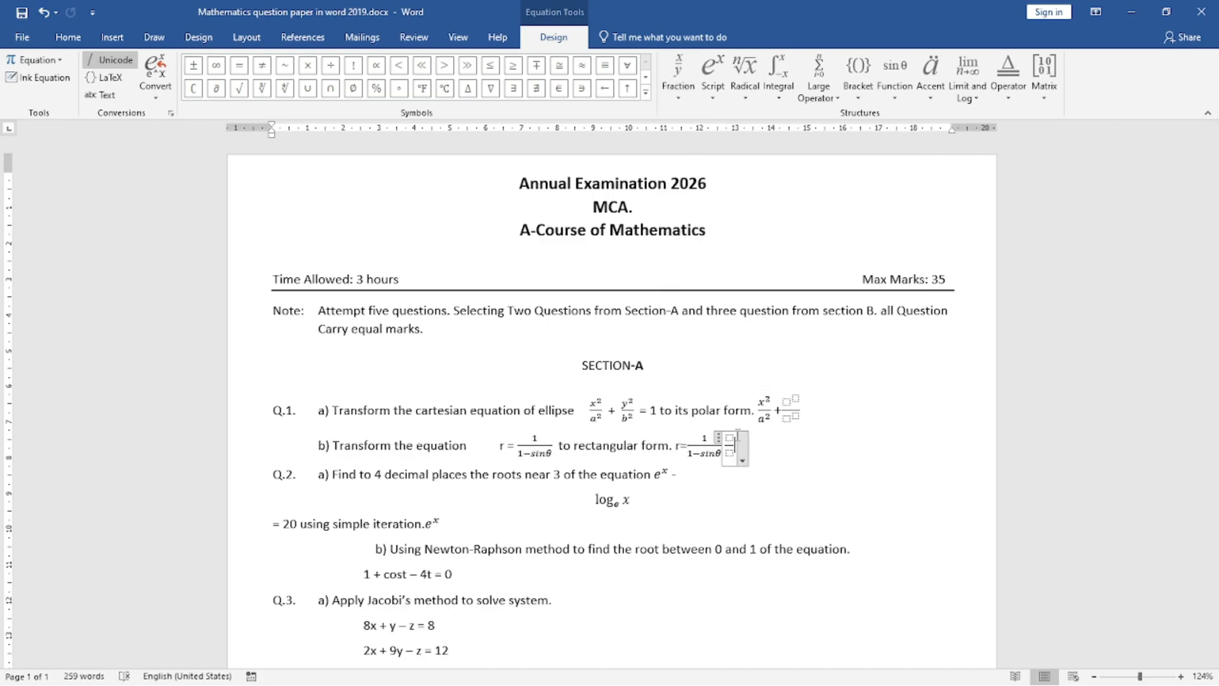
- Fill in the new Q.1 b) fraction as 1 over 1−sinθ, using the theta symbol from Basic Math
{"action": "type", "text": "1"}
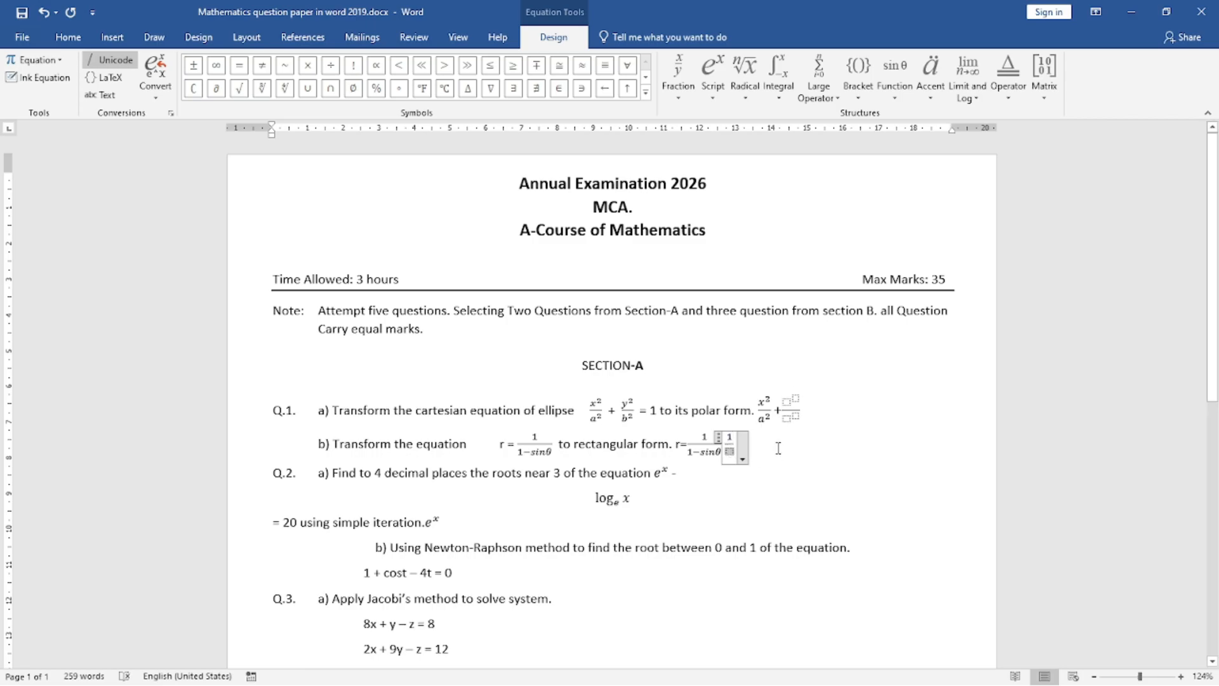
{"action": "type", "text": "1"}
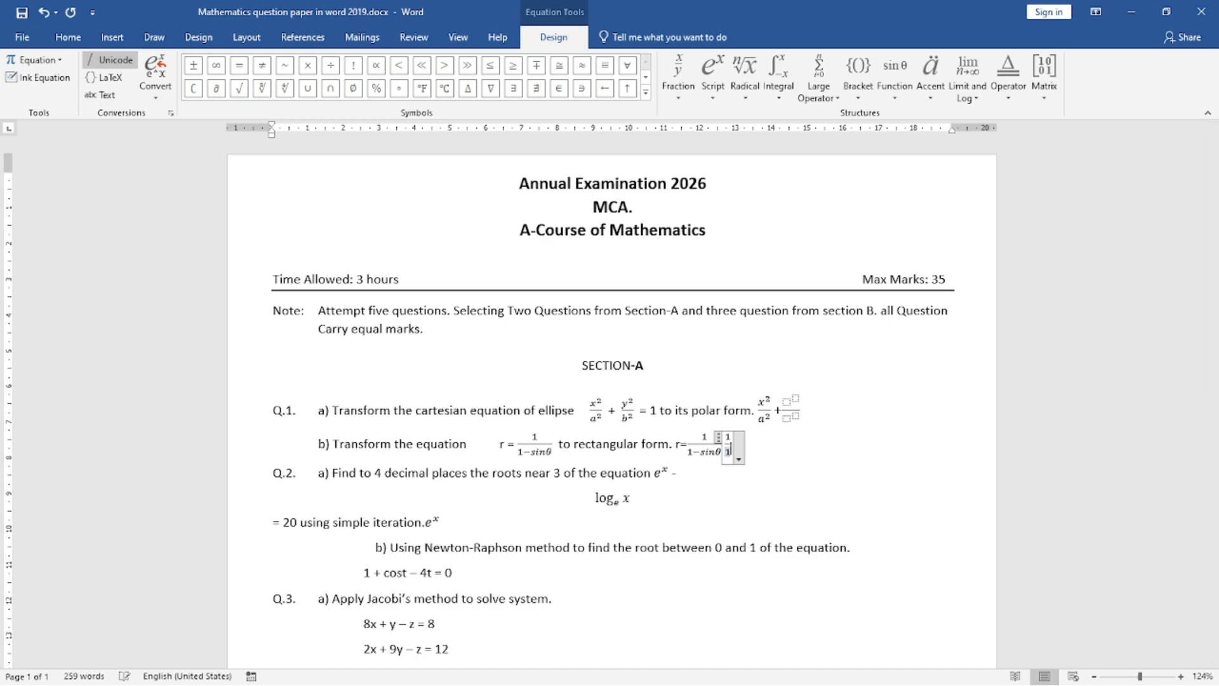
{"action": "type", "text": "-sin"}
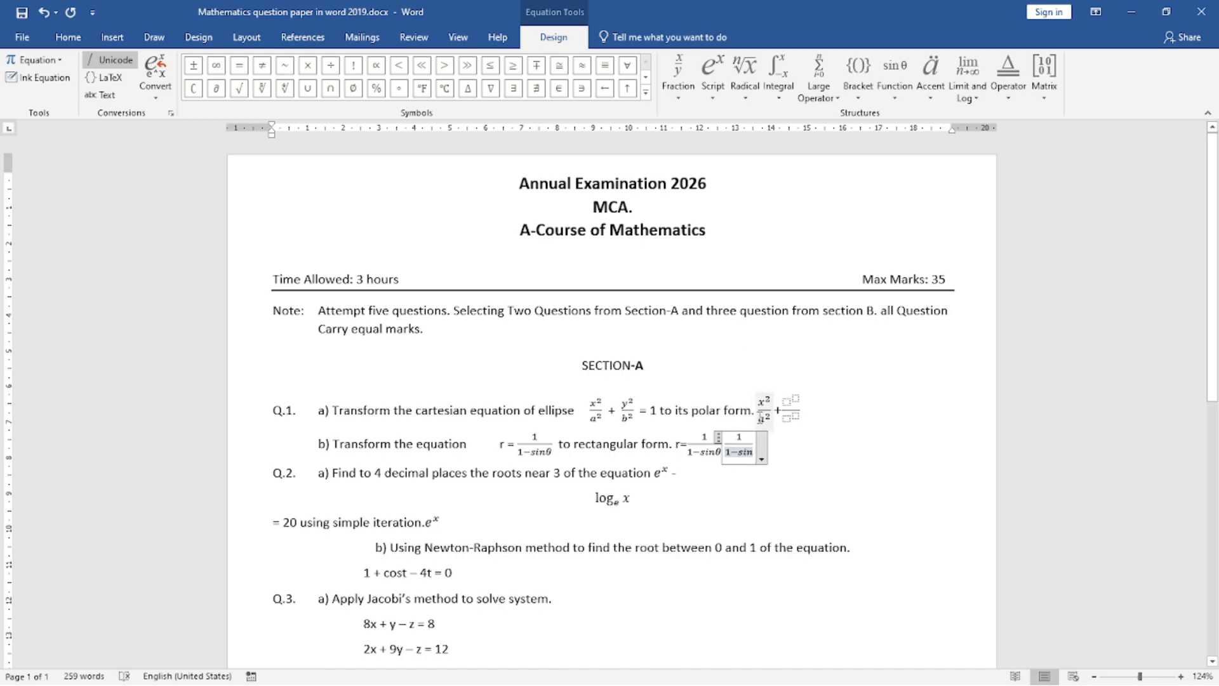
{"action": "left_click", "coordinate": [646, 95]}
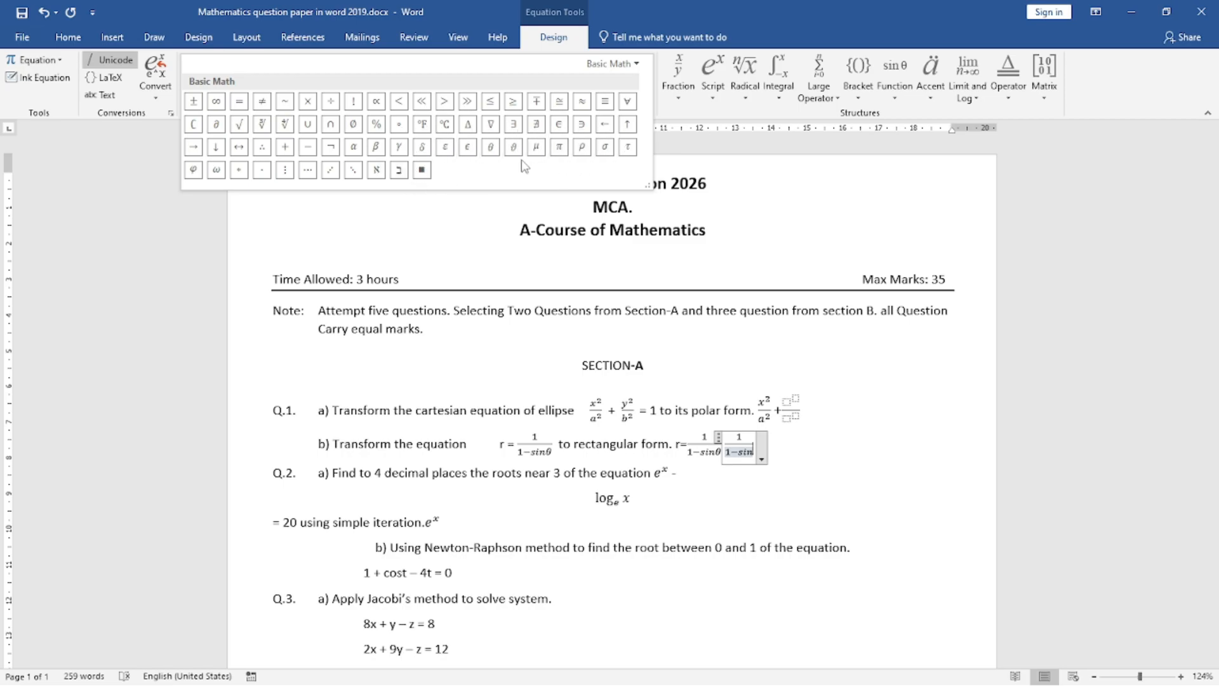
{"action": "left_click", "coordinate": [491, 149]}
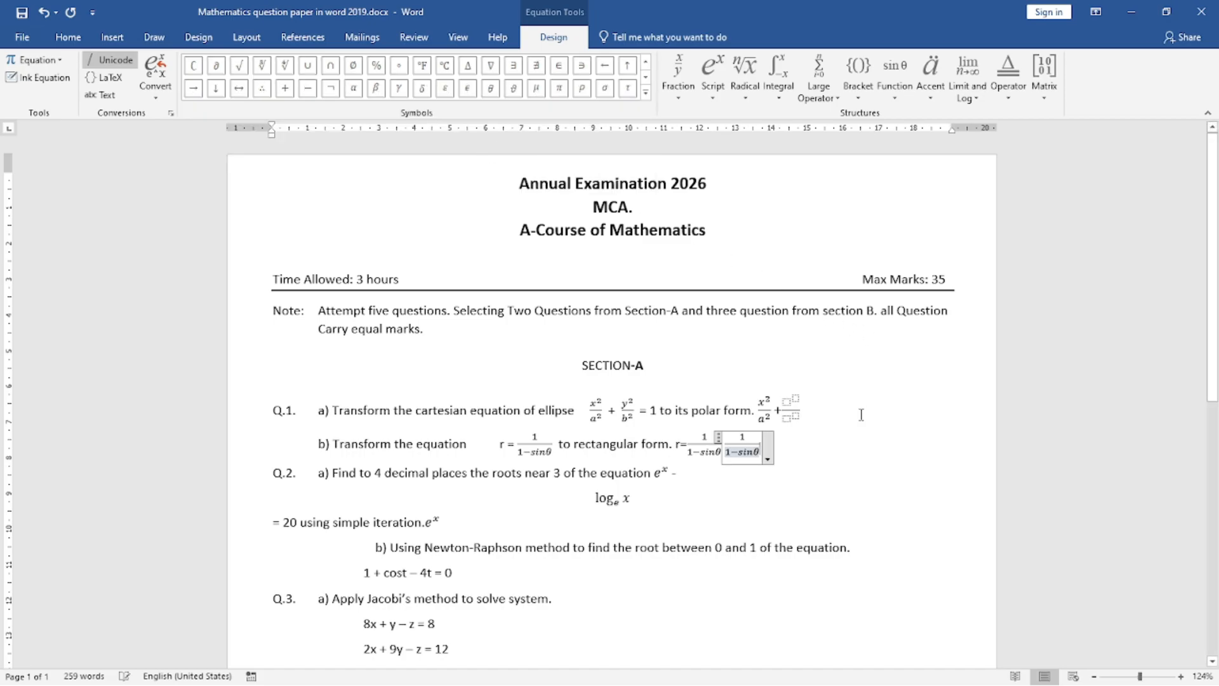
{"action": "left_click", "coordinate": [838, 470]}
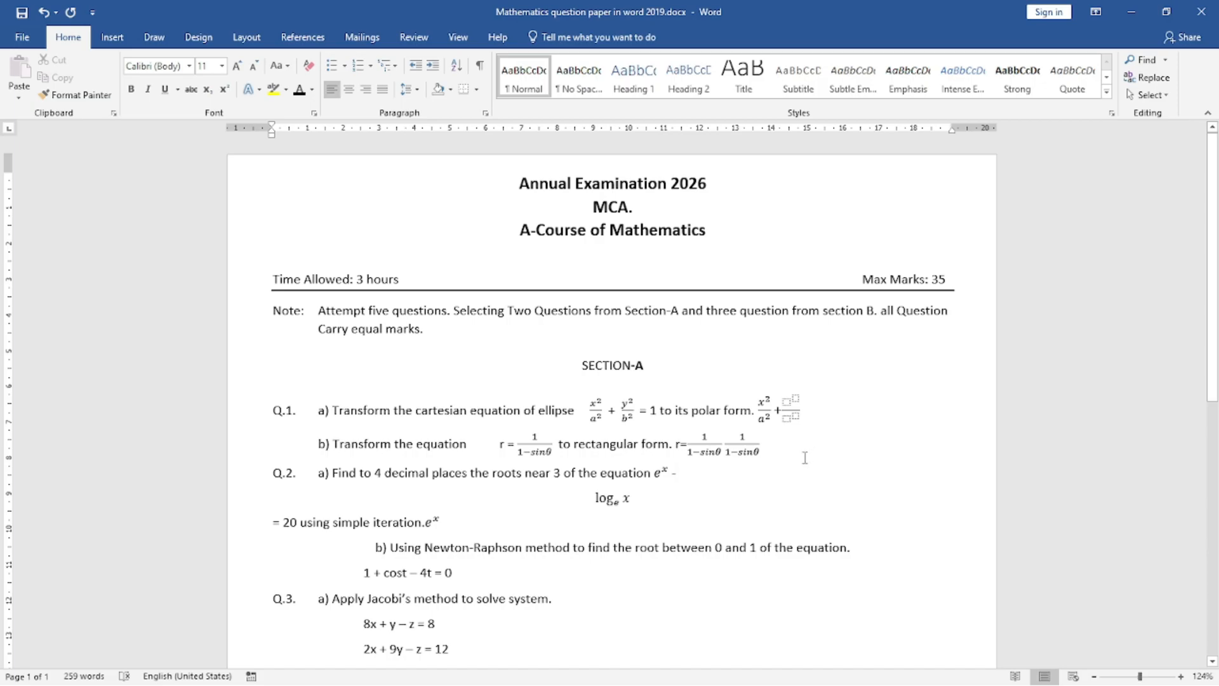
- Insert a new blank equation at the end of the Q.4 integral line, after "using"
{"action": "scroll", "coordinate": [720, 493], "scroll_direction": "down", "scroll_amount": 3}
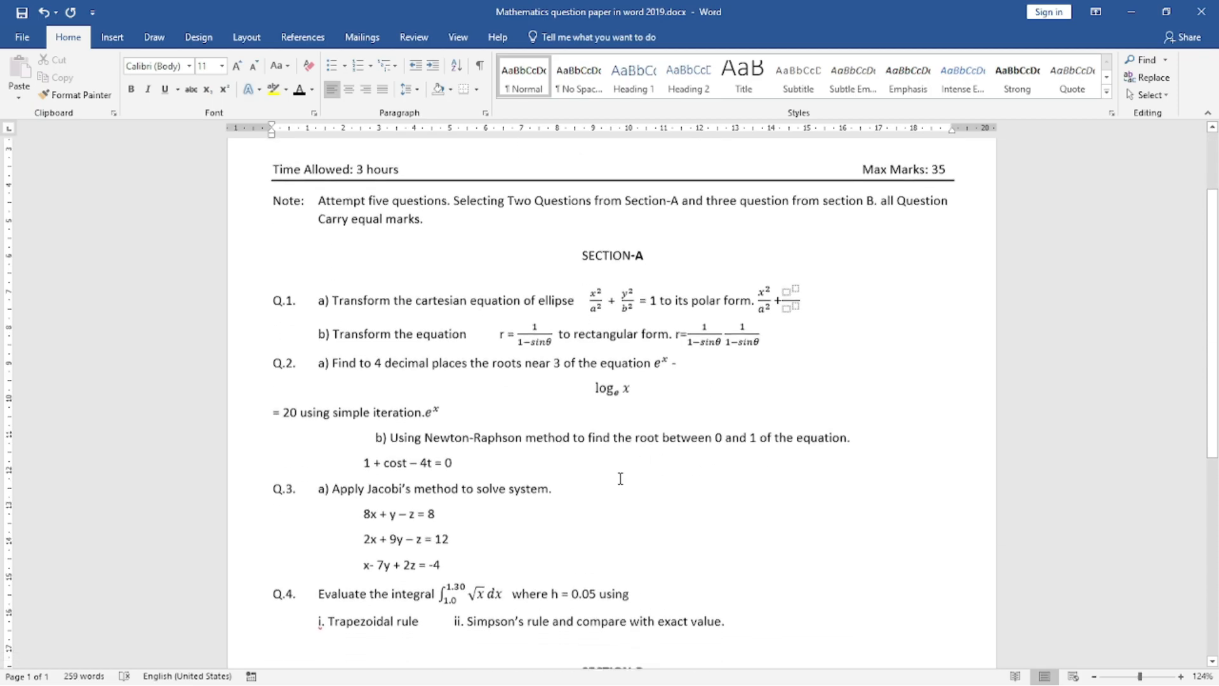
{"action": "scroll", "coordinate": [620, 478], "scroll_direction": "down", "scroll_amount": 2}
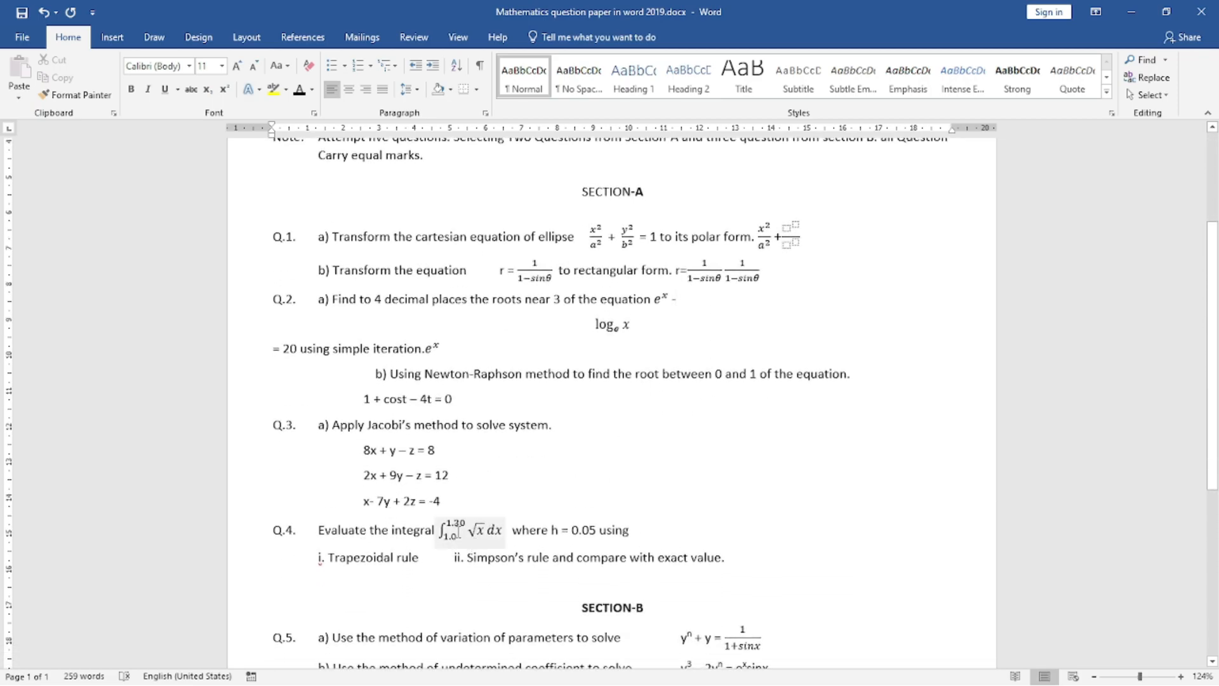
{"action": "left_click", "coordinate": [456, 524]}
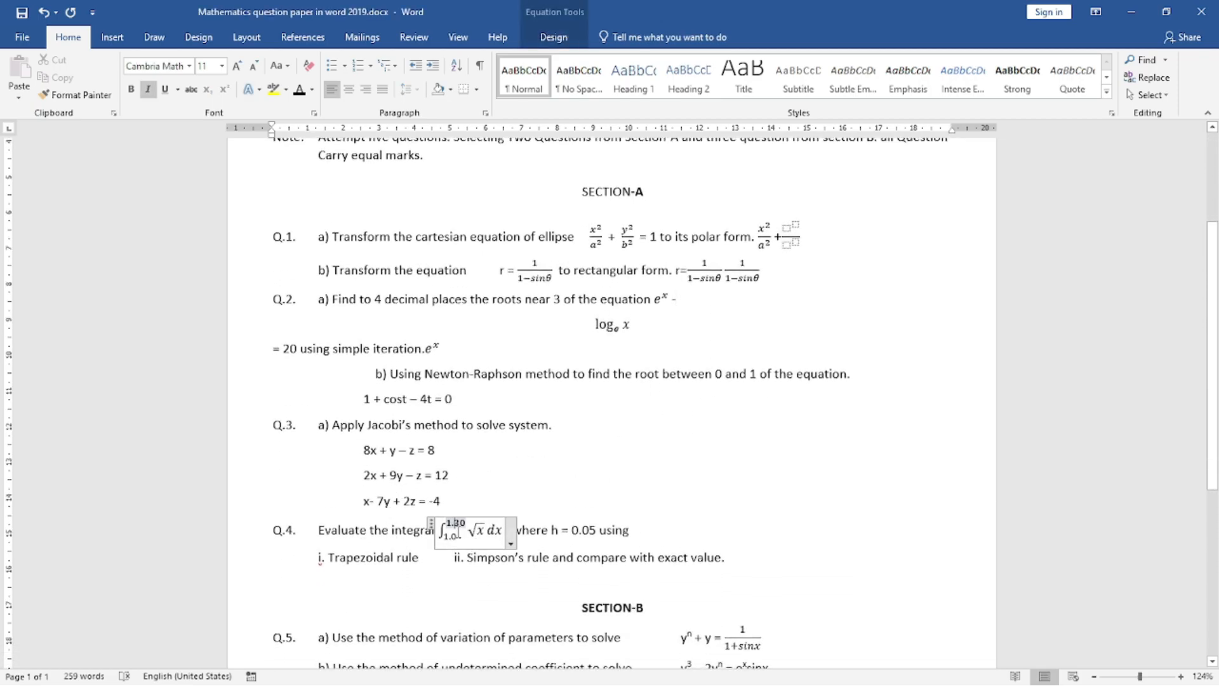
{"action": "left_click", "coordinate": [720, 540]}
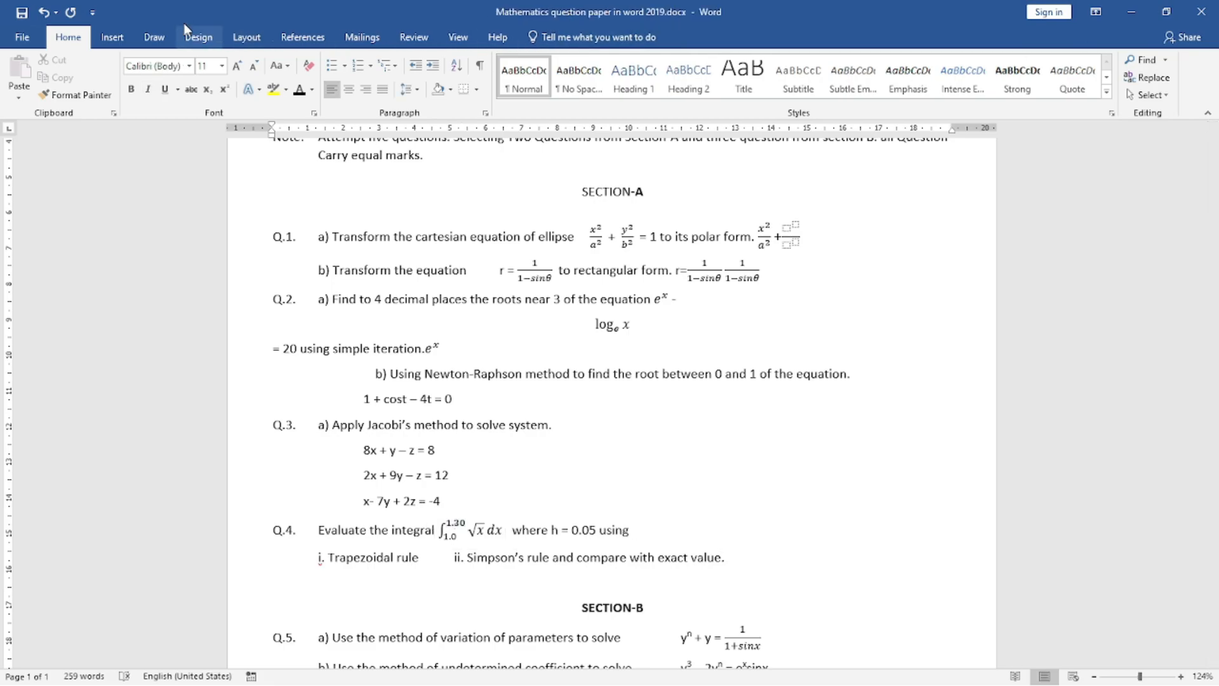
{"action": "left_click", "coordinate": [115, 38]}
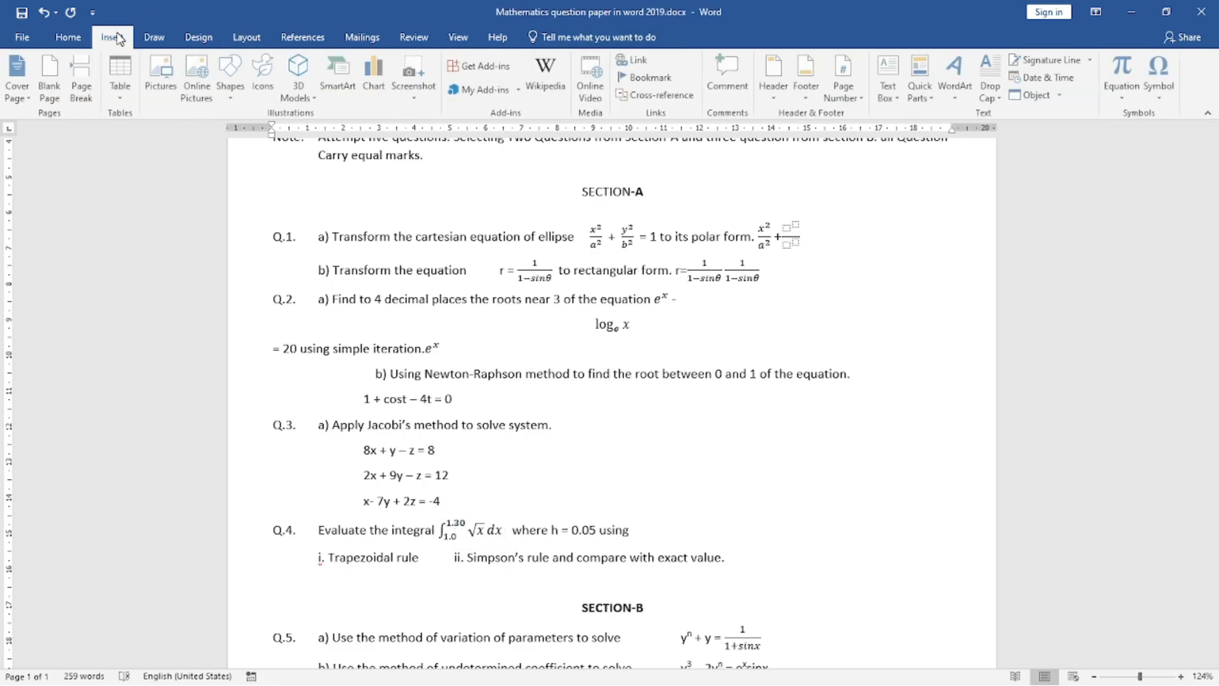
{"action": "left_click", "coordinate": [1123, 93]}
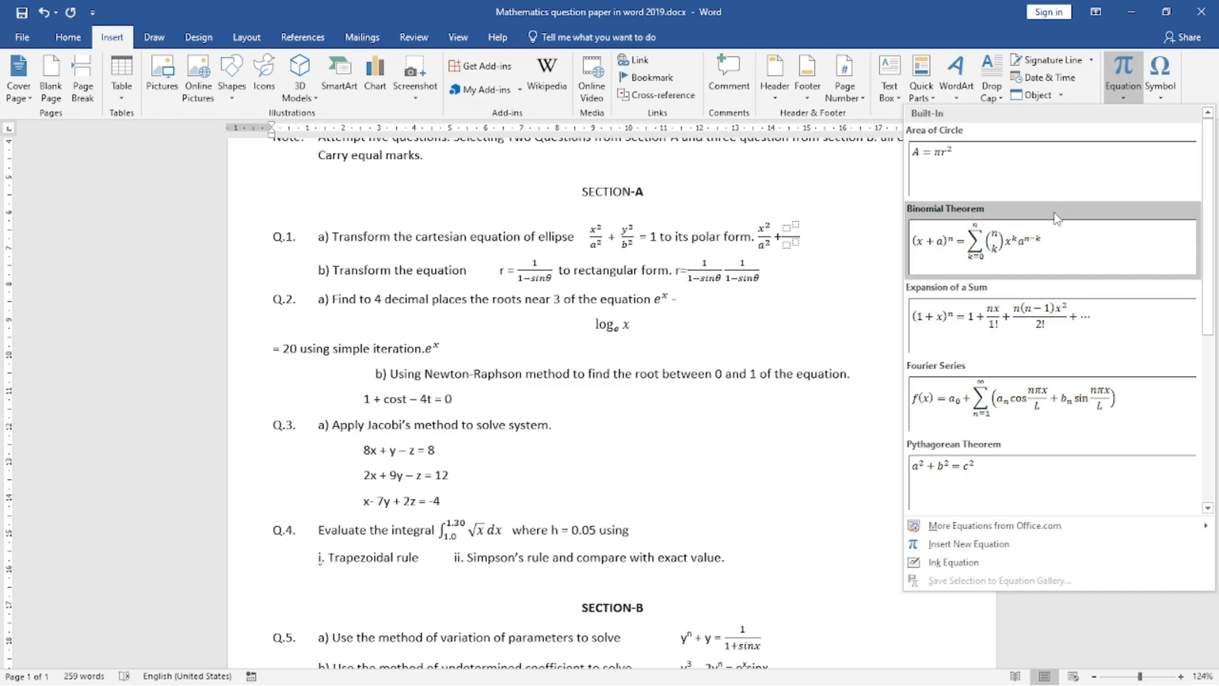
{"action": "left_click", "coordinate": [945, 544]}
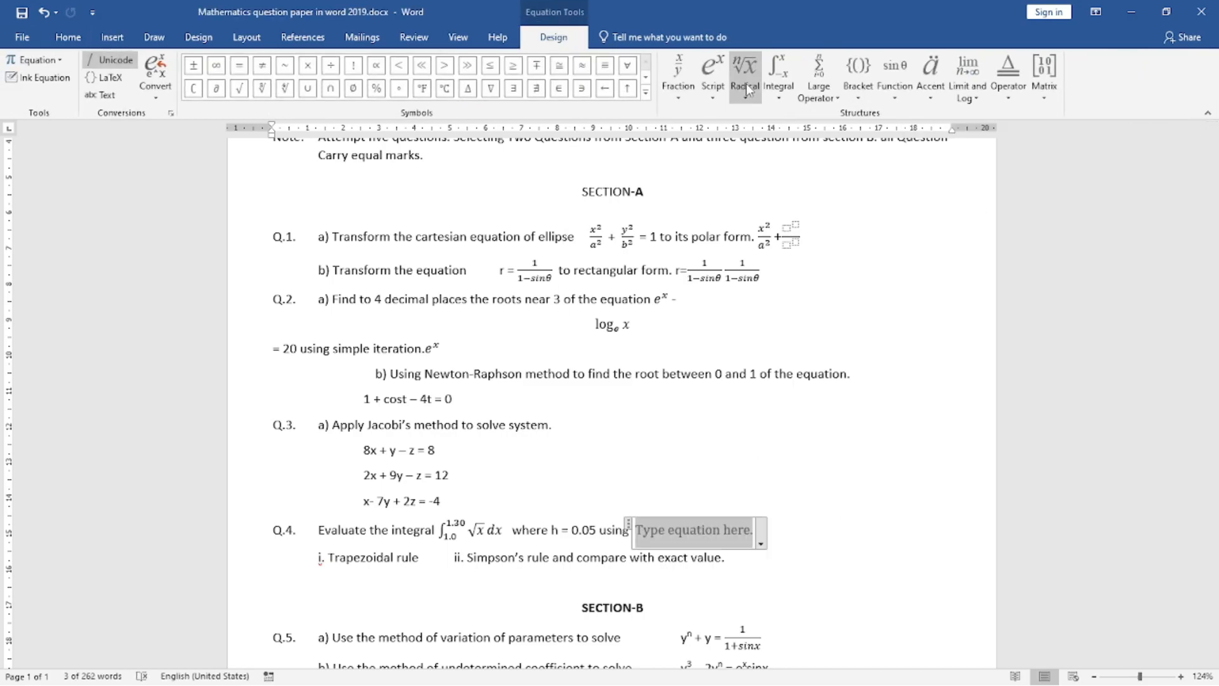
- Build a square root of x in the new Q.4 equation and add dx as text after it
{"action": "left_click", "coordinate": [747, 88]}
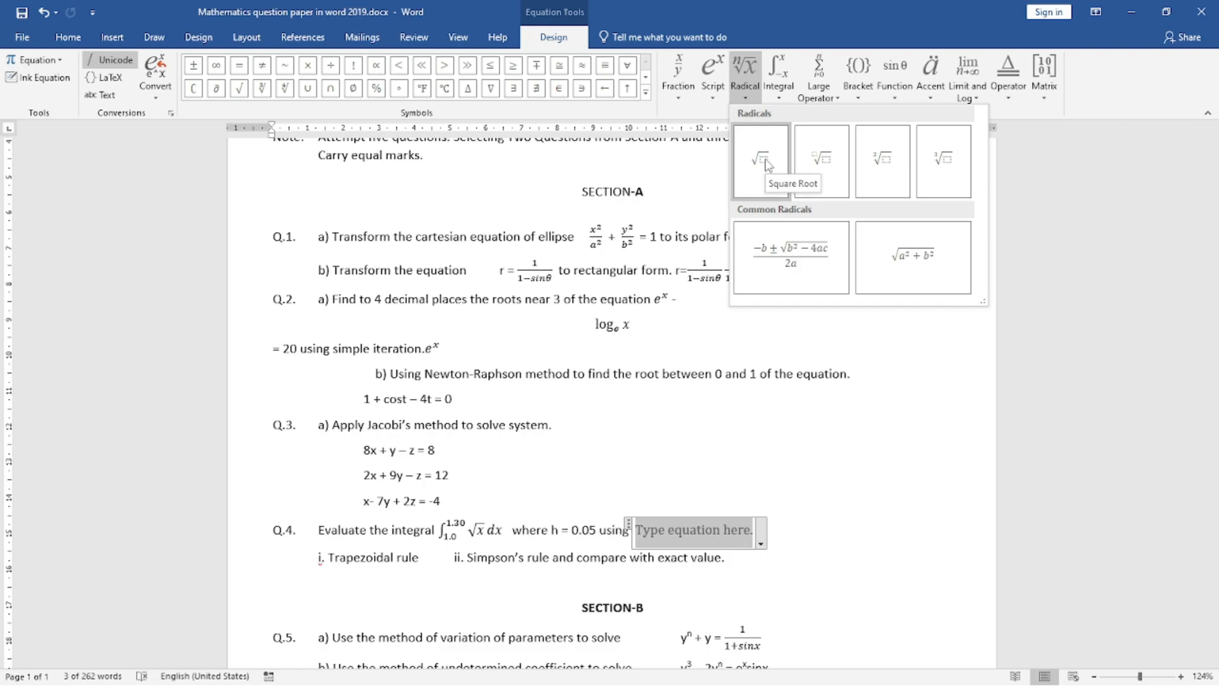
{"action": "left_click", "coordinate": [762, 160]}
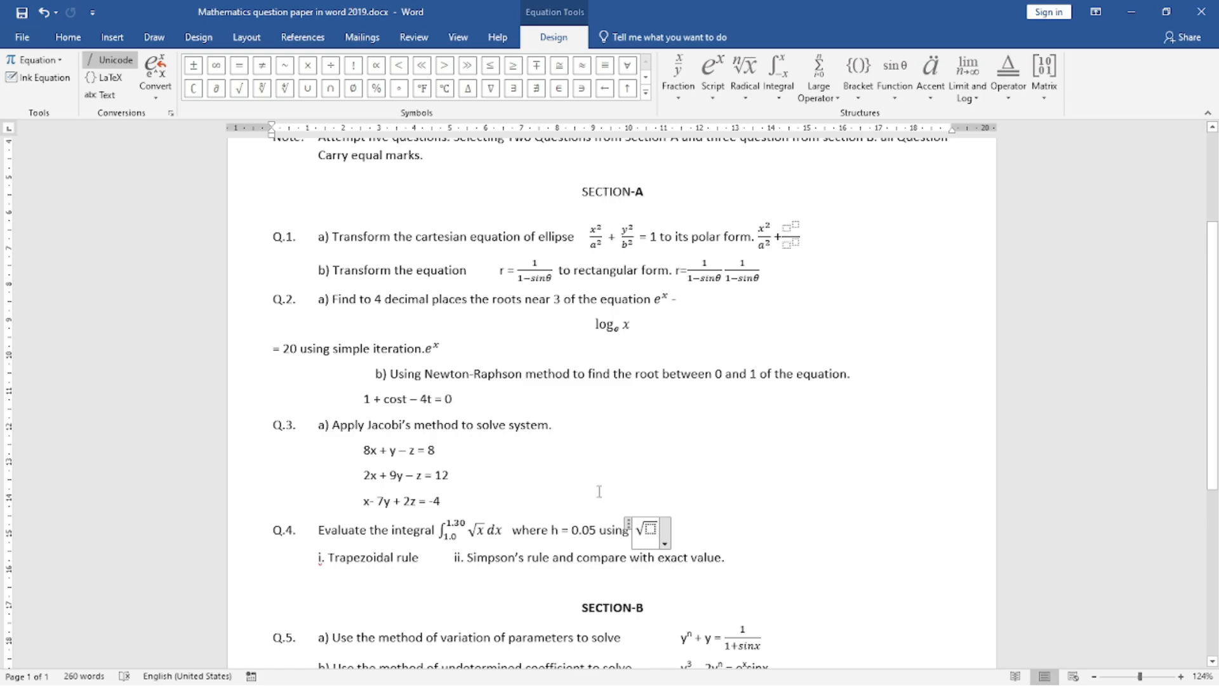
{"action": "left_click", "coordinate": [650, 528]}
{"action": "type", "text": "x"}
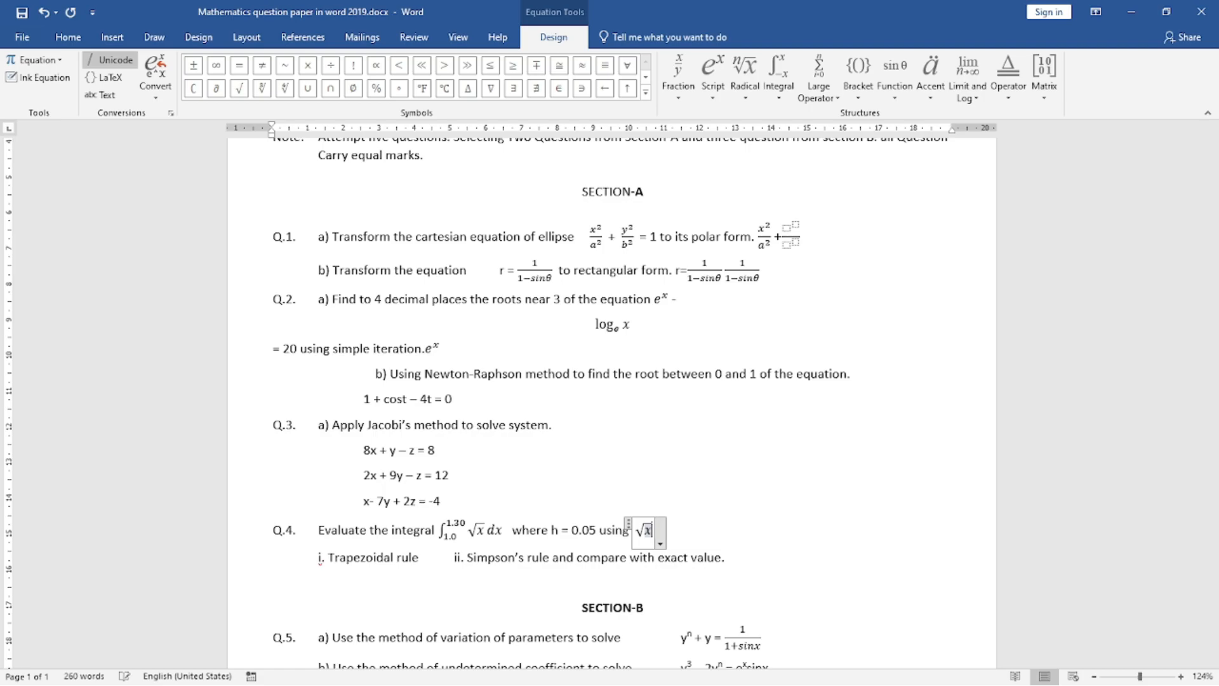
{"action": "left_click", "coordinate": [674, 527]}
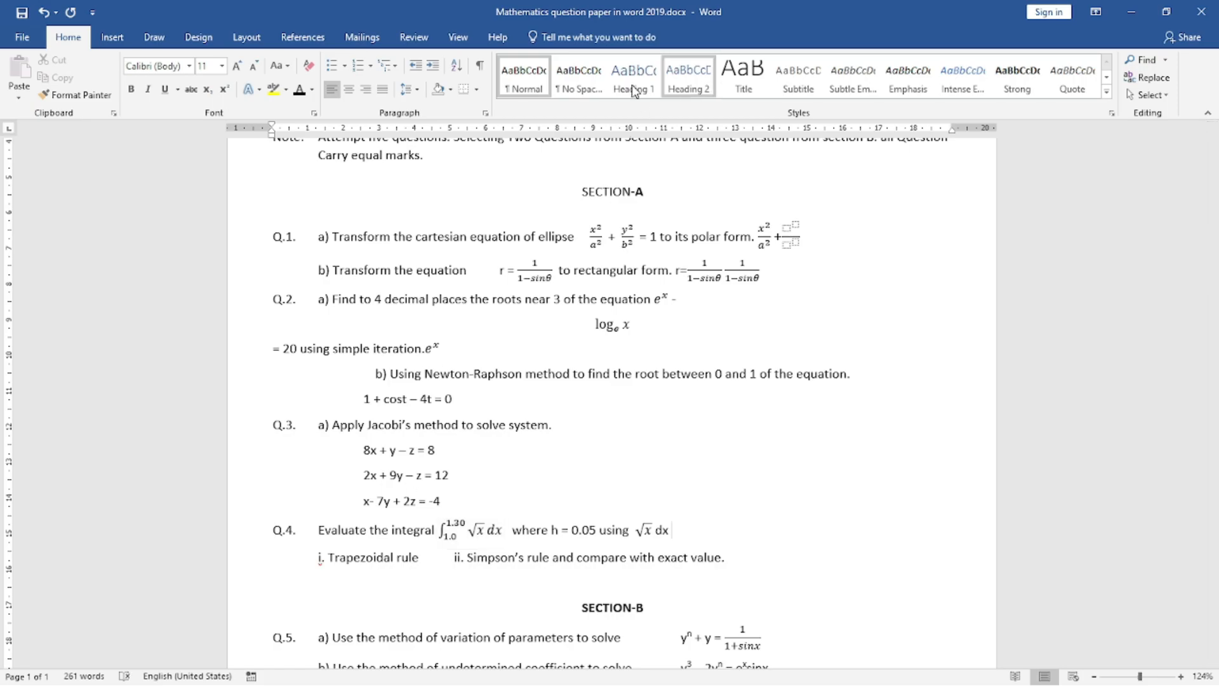
- Insert another equation after dx on the Q.4 line as a single integral with upper and lower limits
{"action": "left_click", "coordinate": [112, 37]}
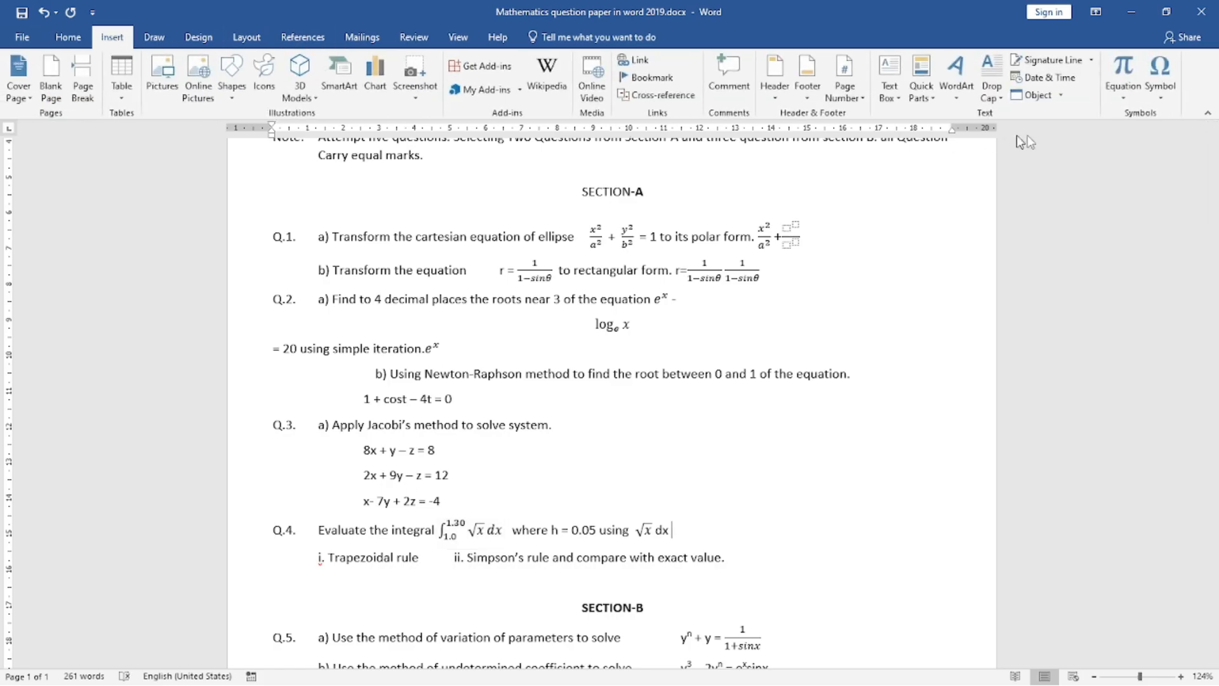
{"action": "left_click", "coordinate": [1123, 95]}
{"action": "left_click", "coordinate": [997, 544]}
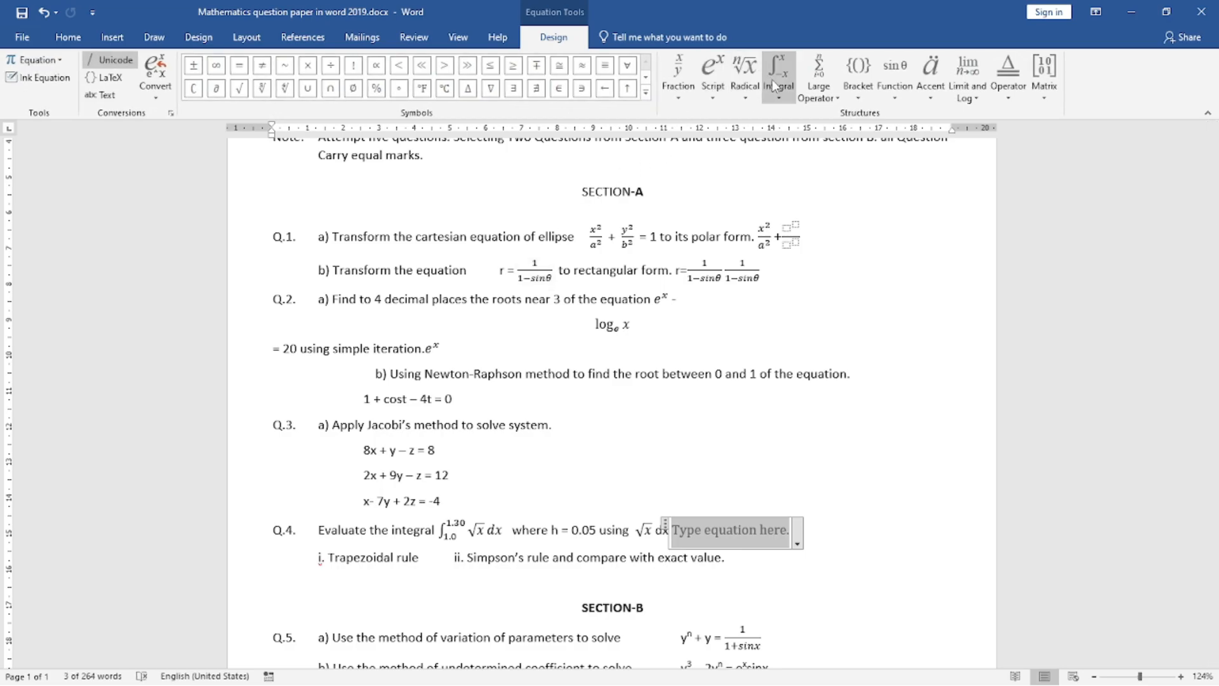
{"action": "left_click", "coordinate": [772, 79]}
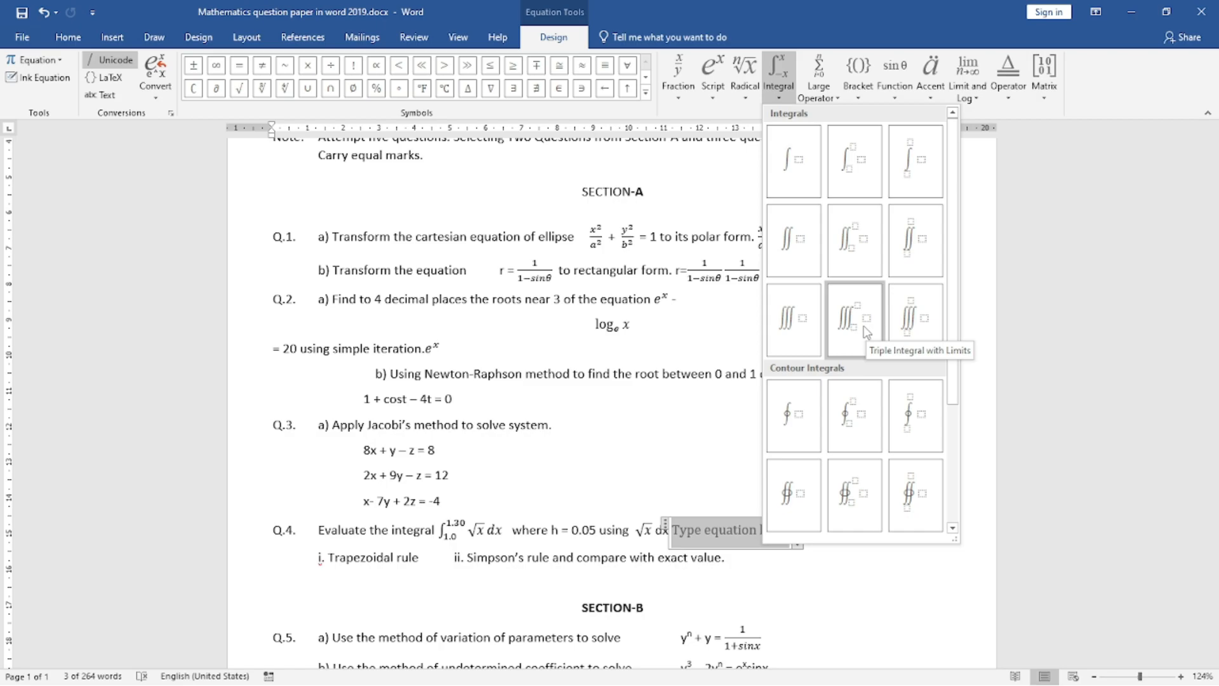
{"action": "left_click", "coordinate": [849, 170]}
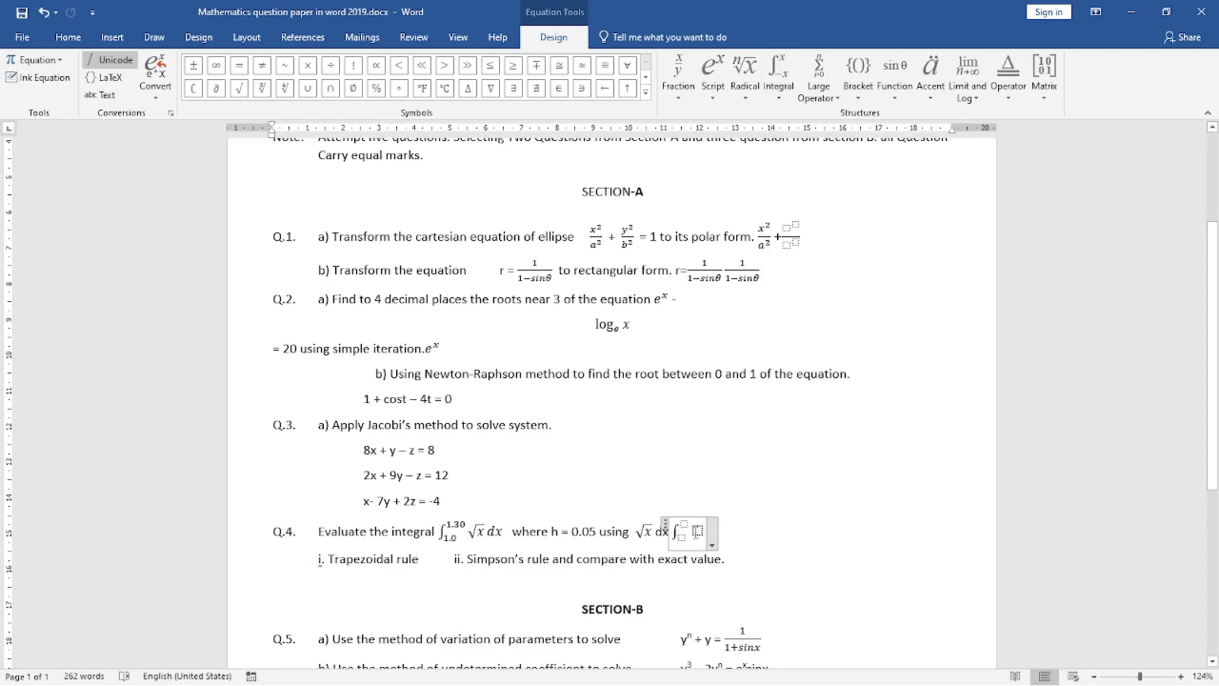
- Set the new integral's upper limit to 1.30 and its lower limit to 1.0
{"action": "left_click", "coordinate": [684, 524]}
{"action": "type", "text": "1.30"}
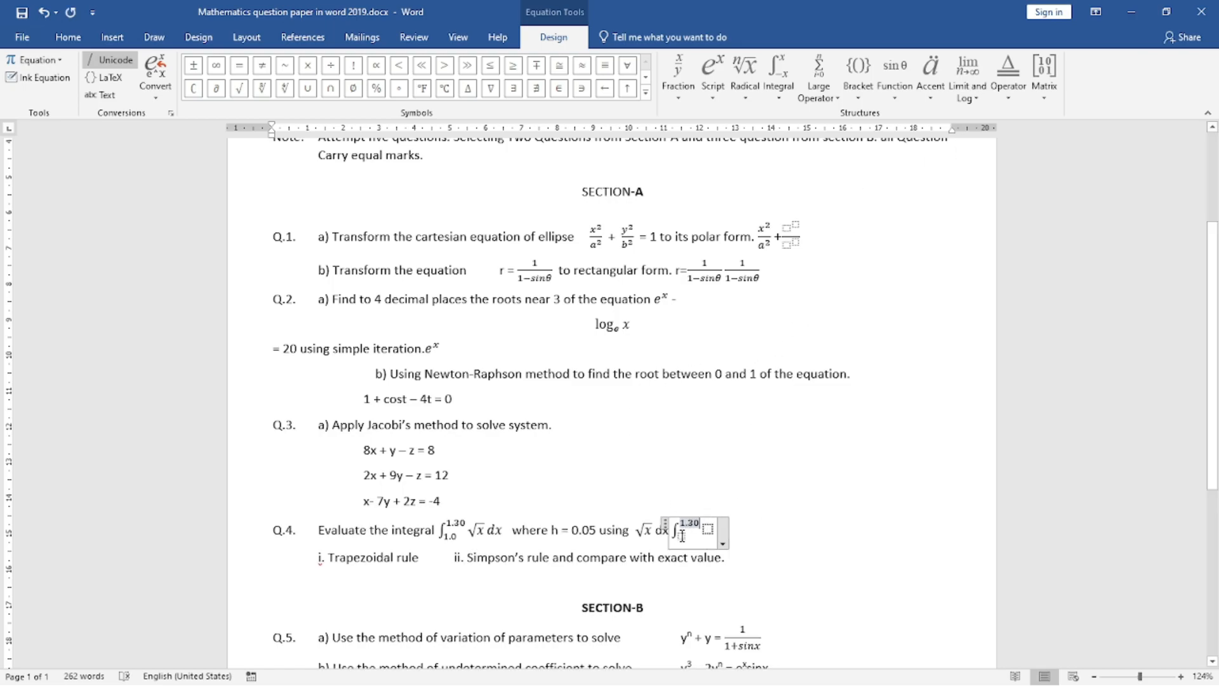
{"action": "left_click", "coordinate": [682, 535]}
{"action": "type", "text": "1"}
{"action": "scroll", "coordinate": [725, 510], "scroll_direction": "up", "scroll_amount": 1}
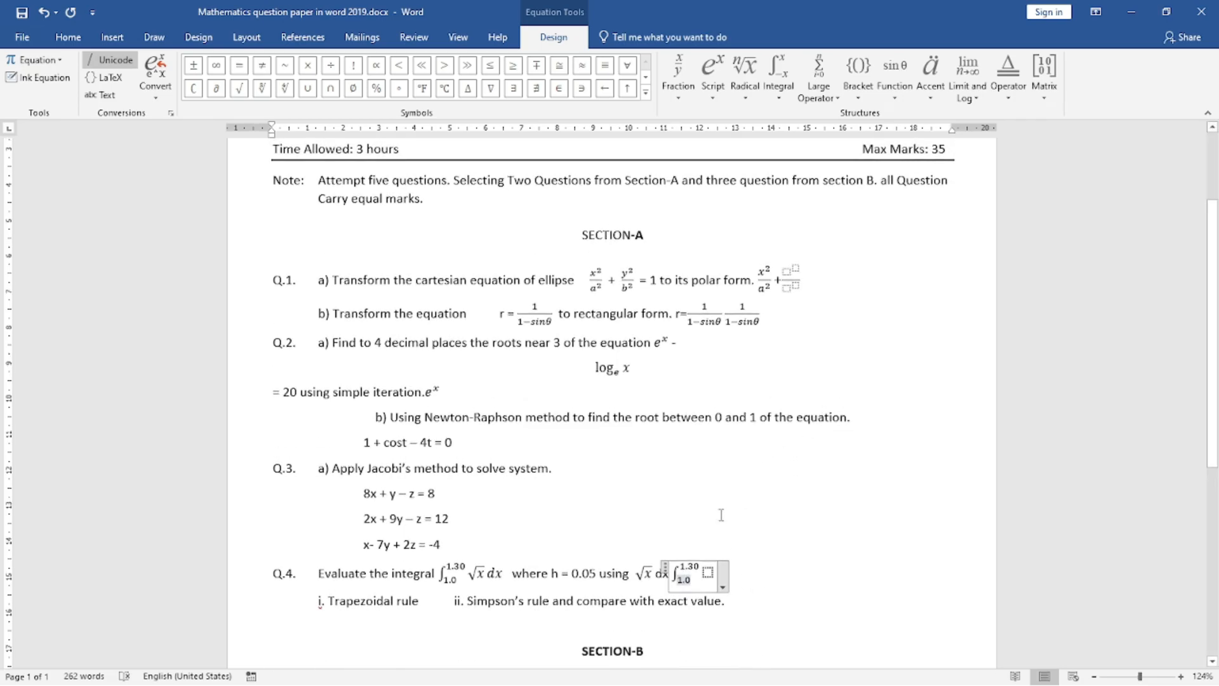
- Try to delete the empty integrand placeholder from the new Q.4 integral, and leave the equation
{"action": "left_click", "coordinate": [708, 571]}
{"action": "key", "text": "BackSpace"}
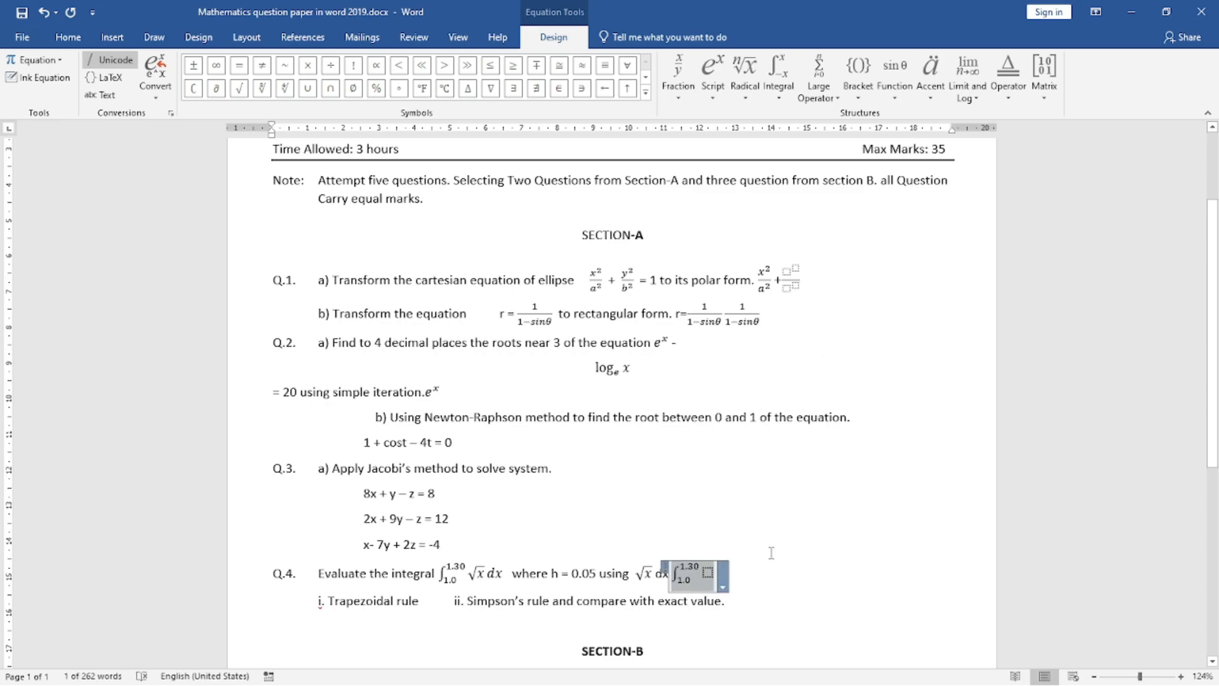
{"action": "left_click", "coordinate": [770, 569]}
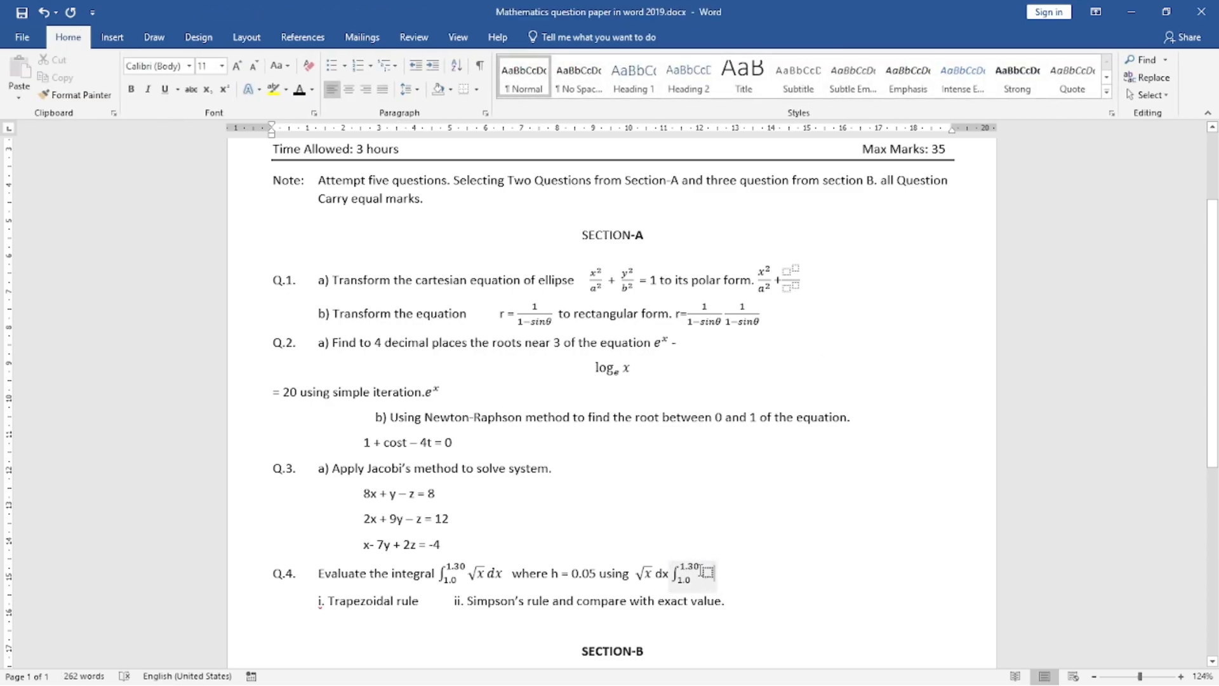
{"action": "left_click", "coordinate": [708, 571]}
{"action": "key", "text": "BackSpace"}
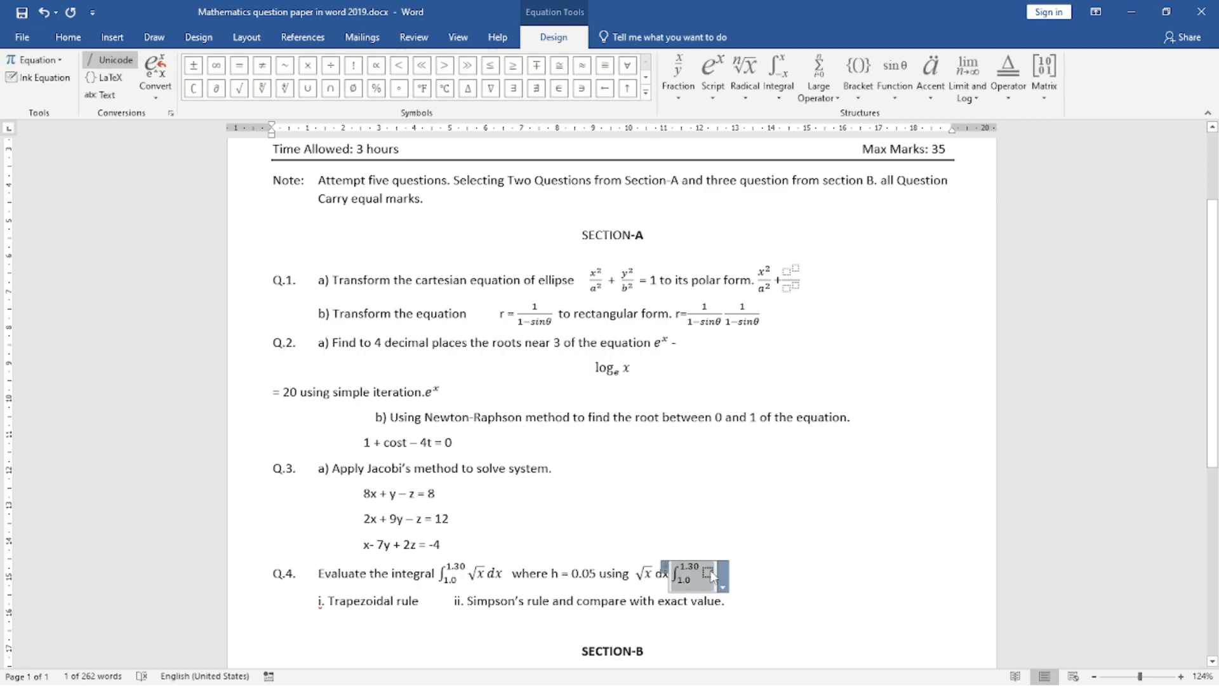
{"action": "left_click", "coordinate": [709, 573]}
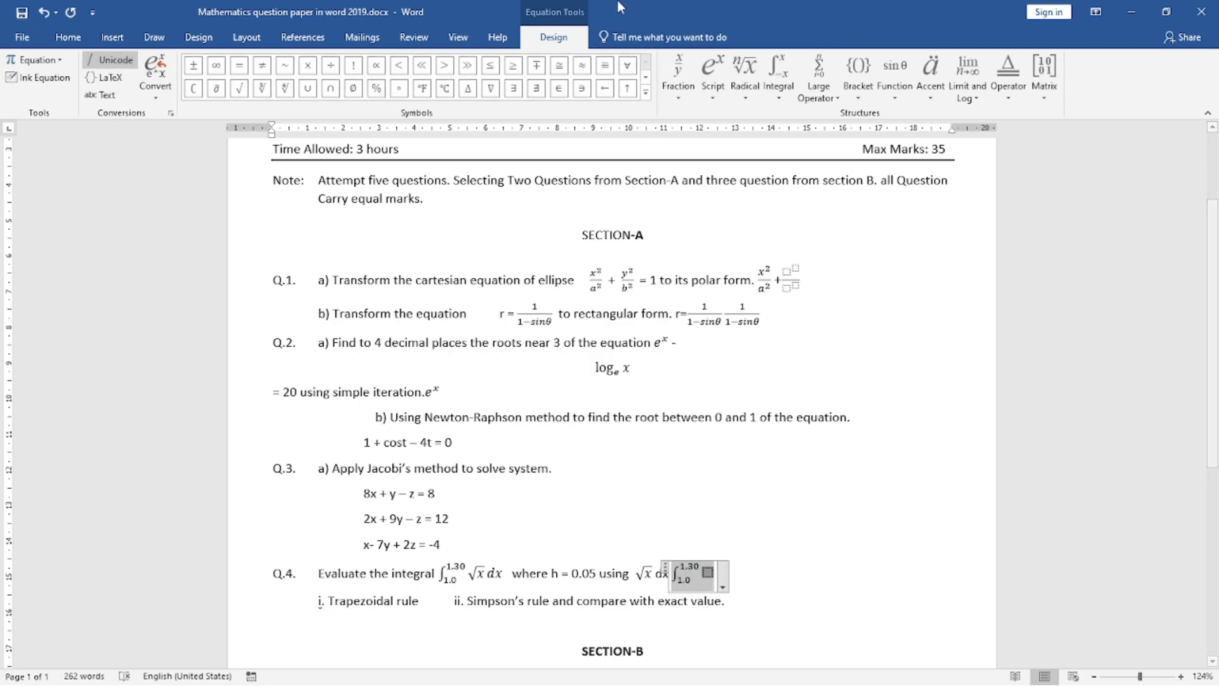
{"action": "left_click", "coordinate": [777, 101]}
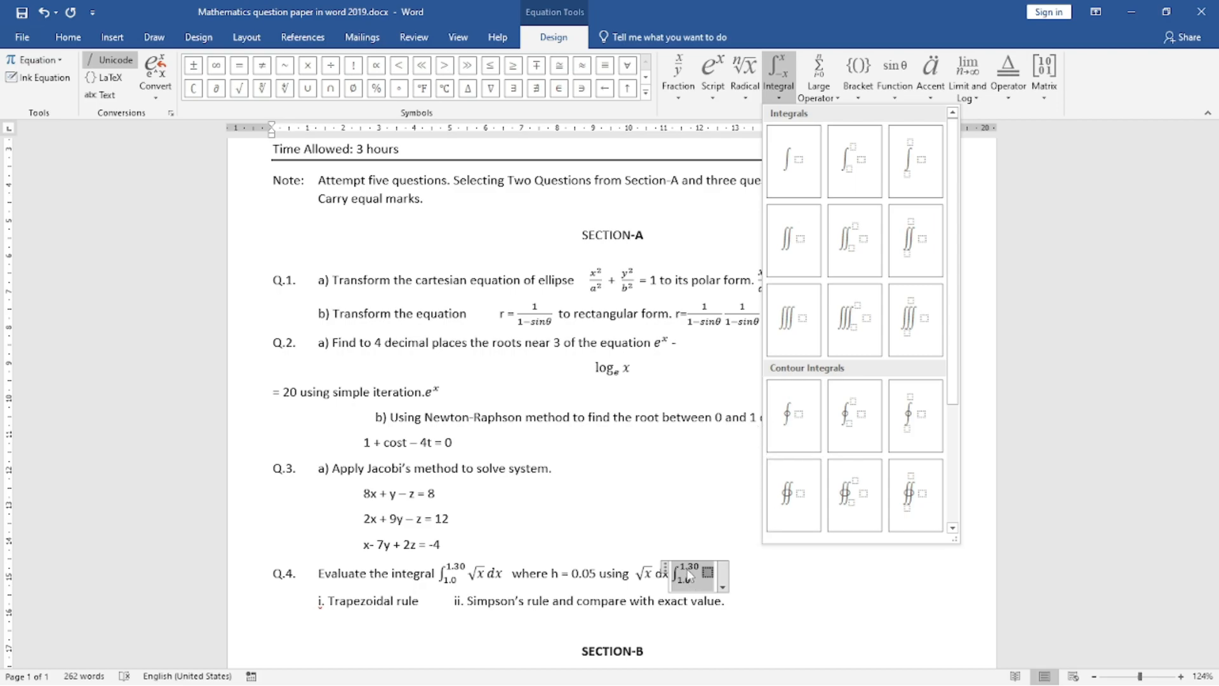
{"action": "key", "text": "Escape"}
{"action": "left_click", "coordinate": [754, 559]}
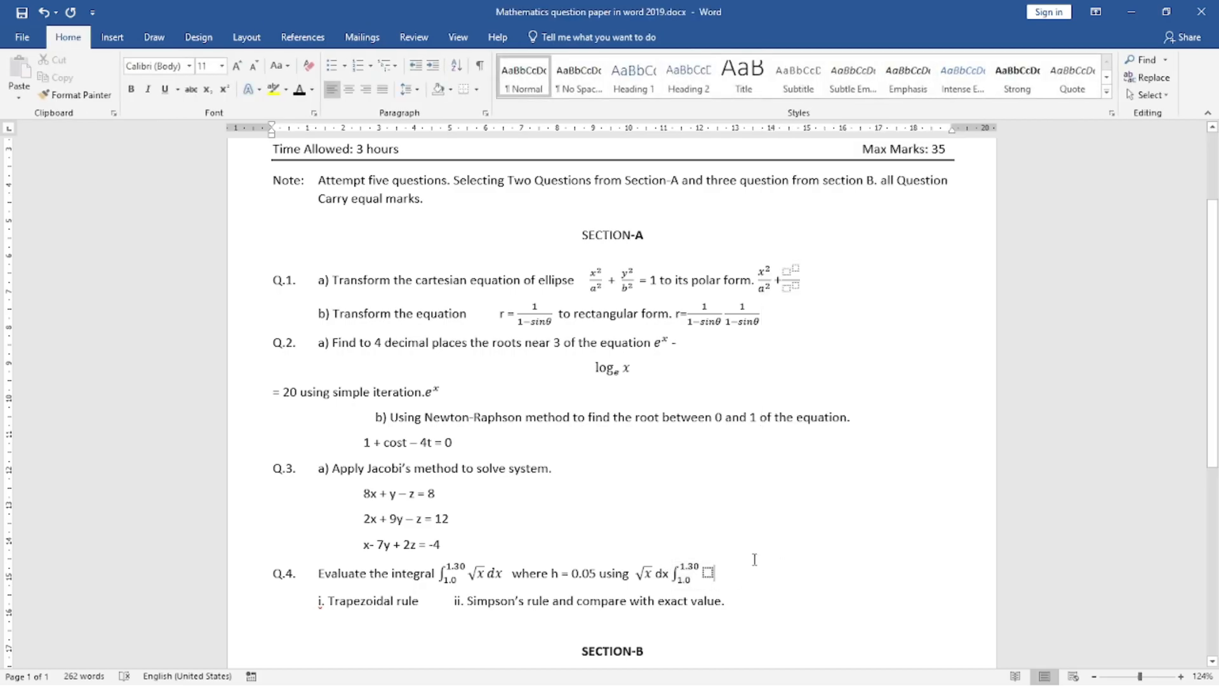
- Handwrite (a + b)² as an ink equation and insert it after the 1/(1+sinx) fraction in Q.5 a)
{"action": "scroll", "coordinate": [754, 559], "scroll_direction": "down", "scroll_amount": 6}
{"action": "left_click", "coordinate": [741, 428]}
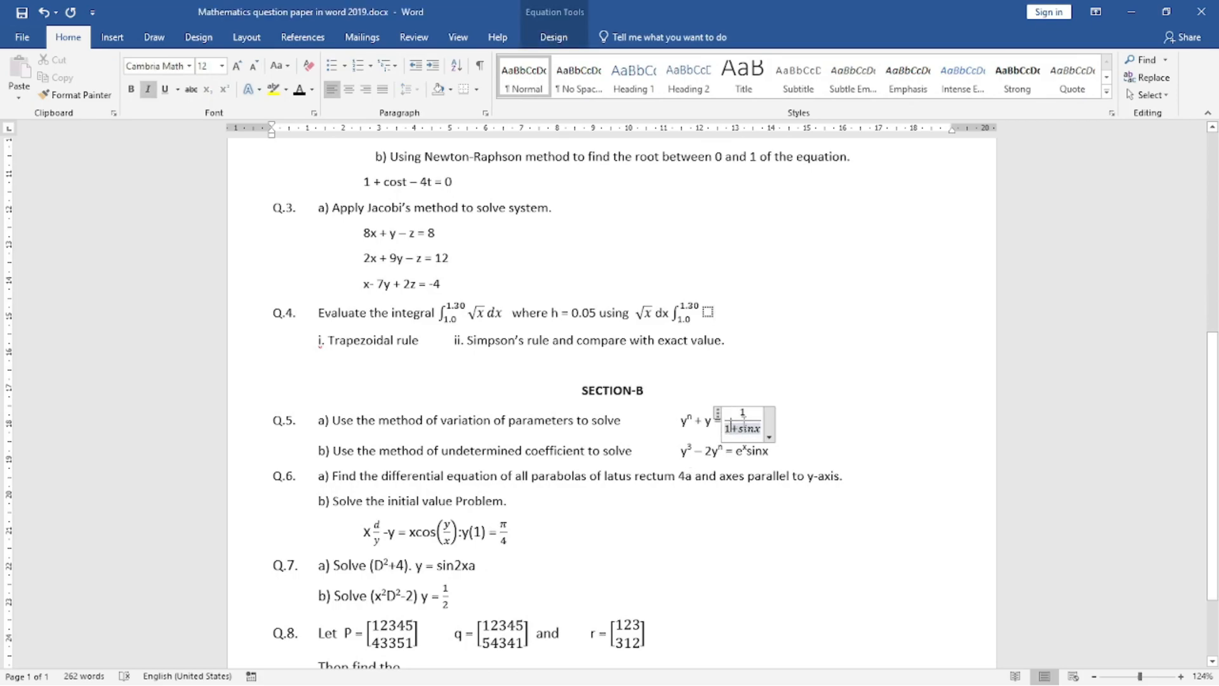
{"action": "left_click", "coordinate": [803, 423]}
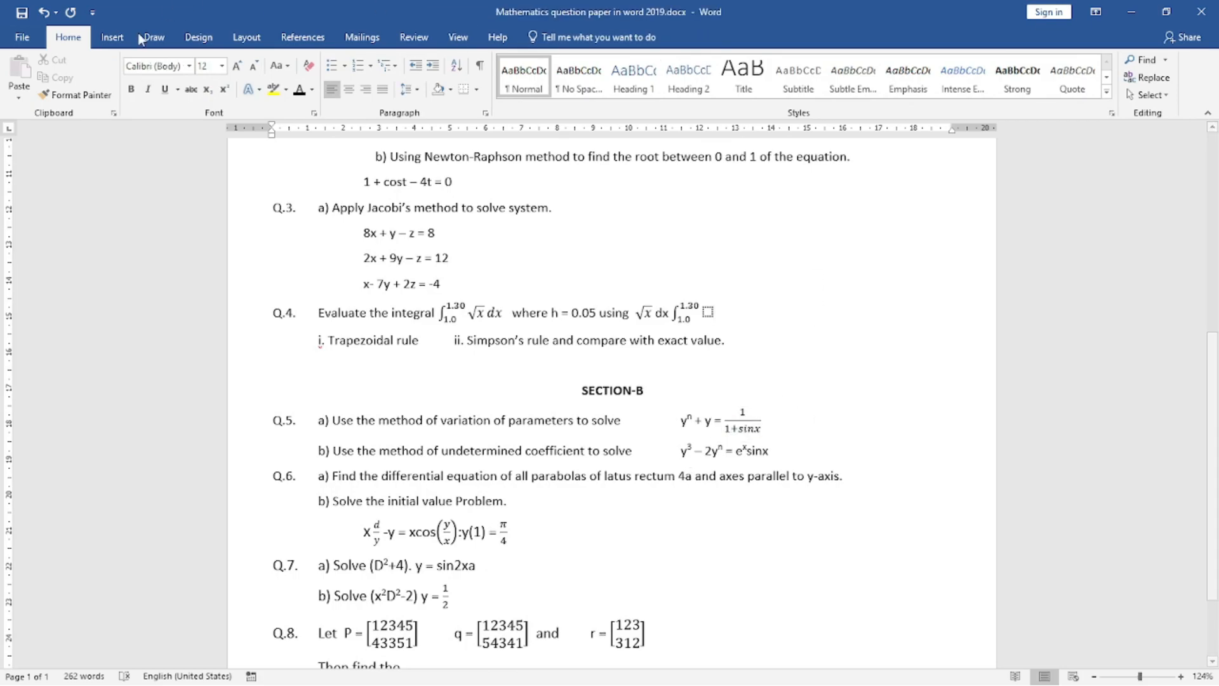
{"action": "left_click", "coordinate": [113, 39]}
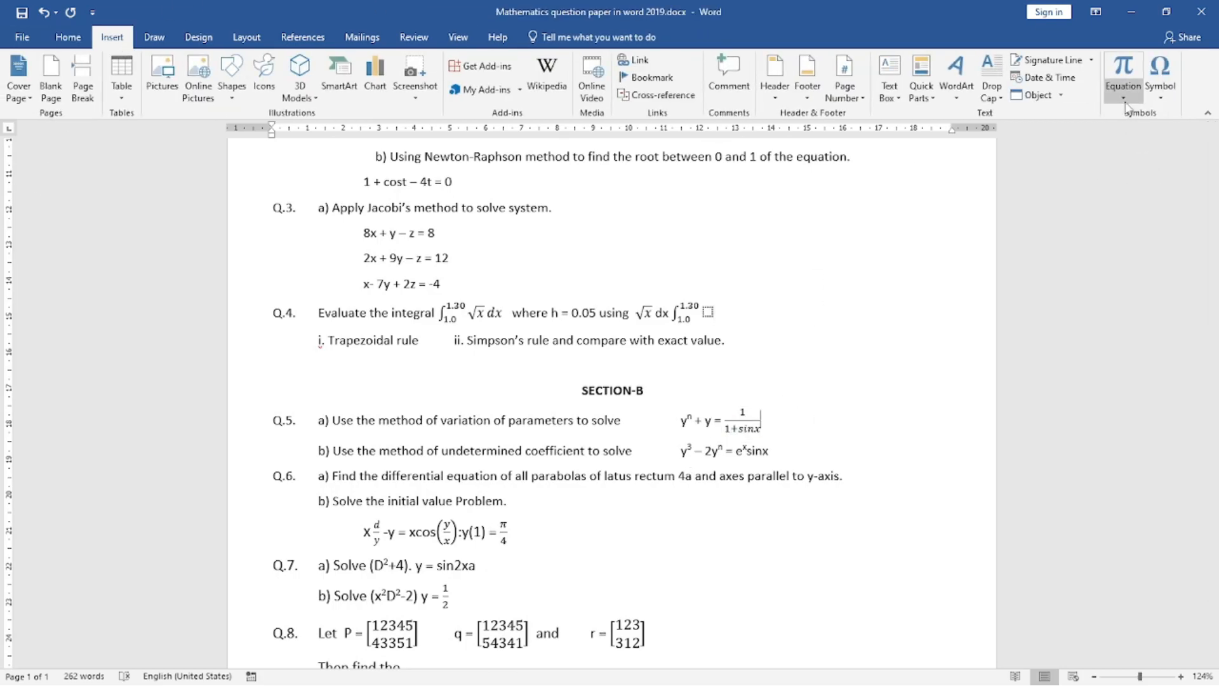
{"action": "left_click", "coordinate": [1123, 96]}
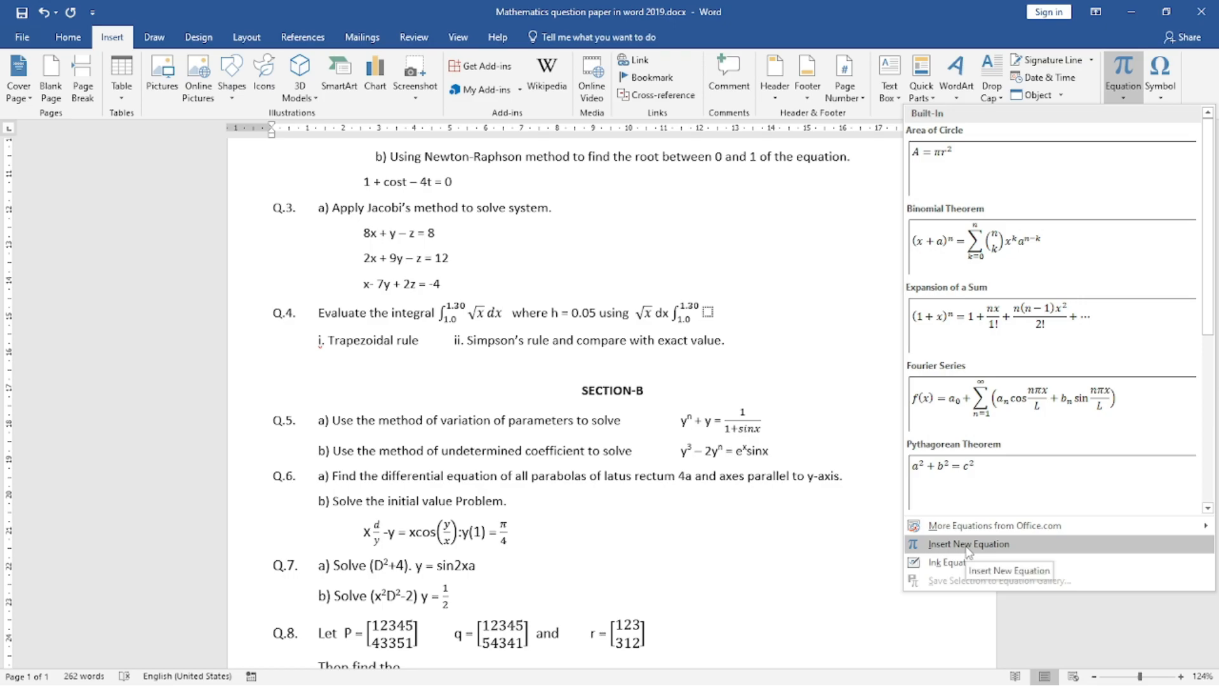
{"action": "left_click", "coordinate": [951, 562]}
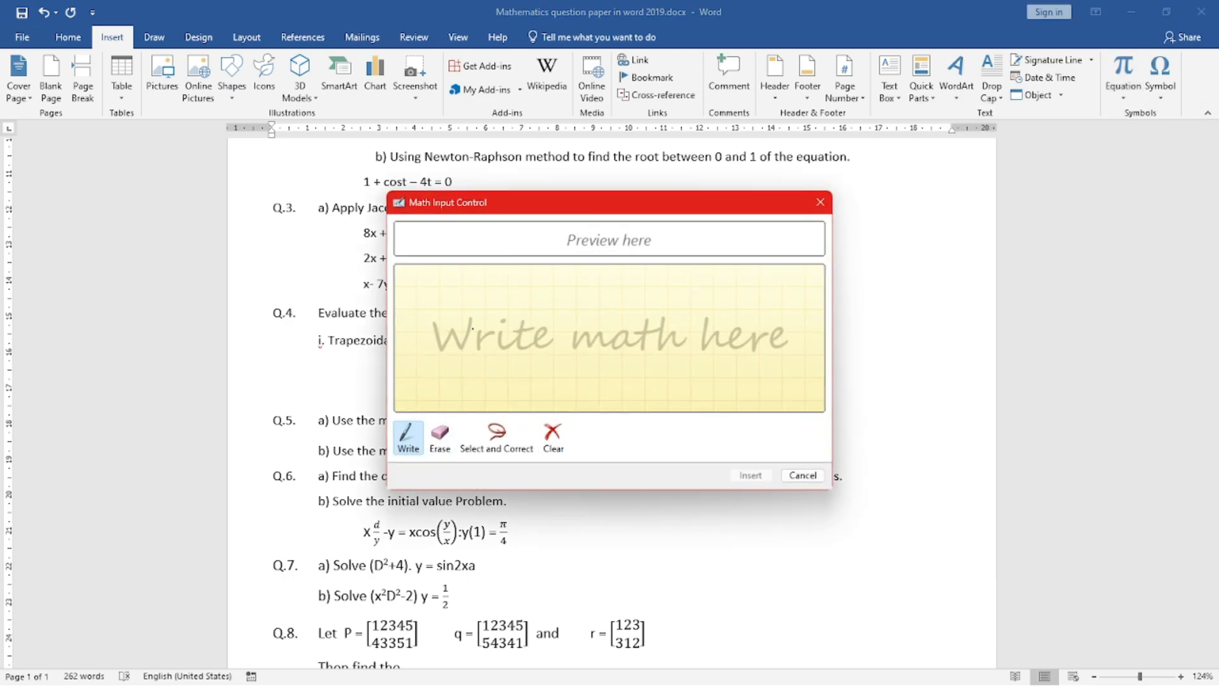
{"action": "left_click_drag", "start_coordinate": [483, 299], "coordinate": [448, 346]}
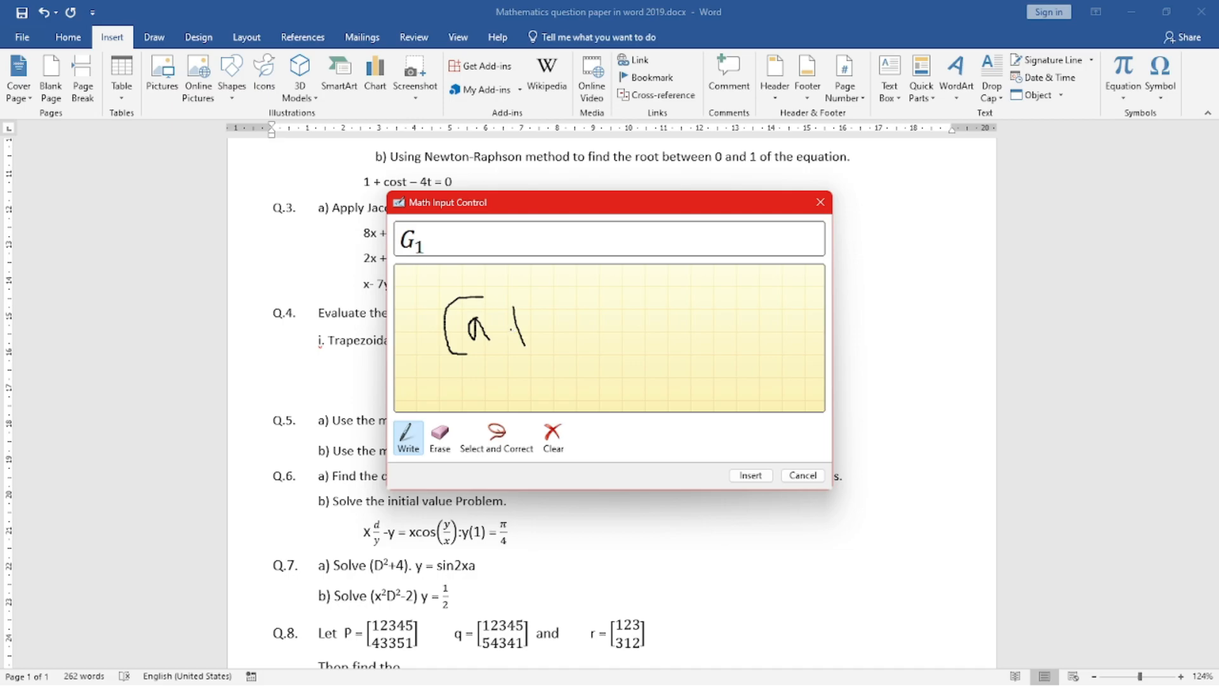
{"action": "left_click_drag", "start_coordinate": [546, 323], "coordinate": [563, 346]}
{"action": "mouse_move", "coordinate": [574, 286]}
{"action": "left_mouse_down"}
{"action": "mouse_move", "coordinate": [603, 317]}
{"action": "mouse_move", "coordinate": [594, 362]}
{"action": "left_mouse_up"}
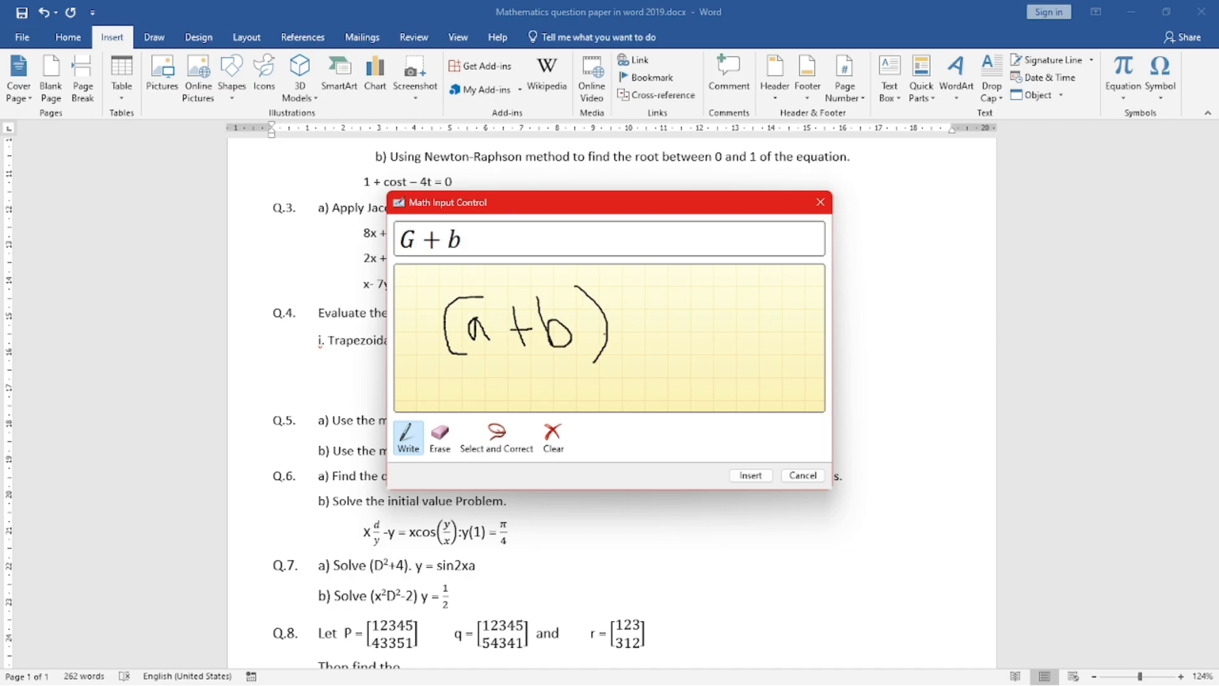
{"action": "mouse_move", "coordinate": [643, 281]}
{"action": "left_mouse_down"}
{"action": "mouse_move", "coordinate": [649, 303]}
{"action": "mouse_move", "coordinate": [627, 296]}
{"action": "left_mouse_up"}
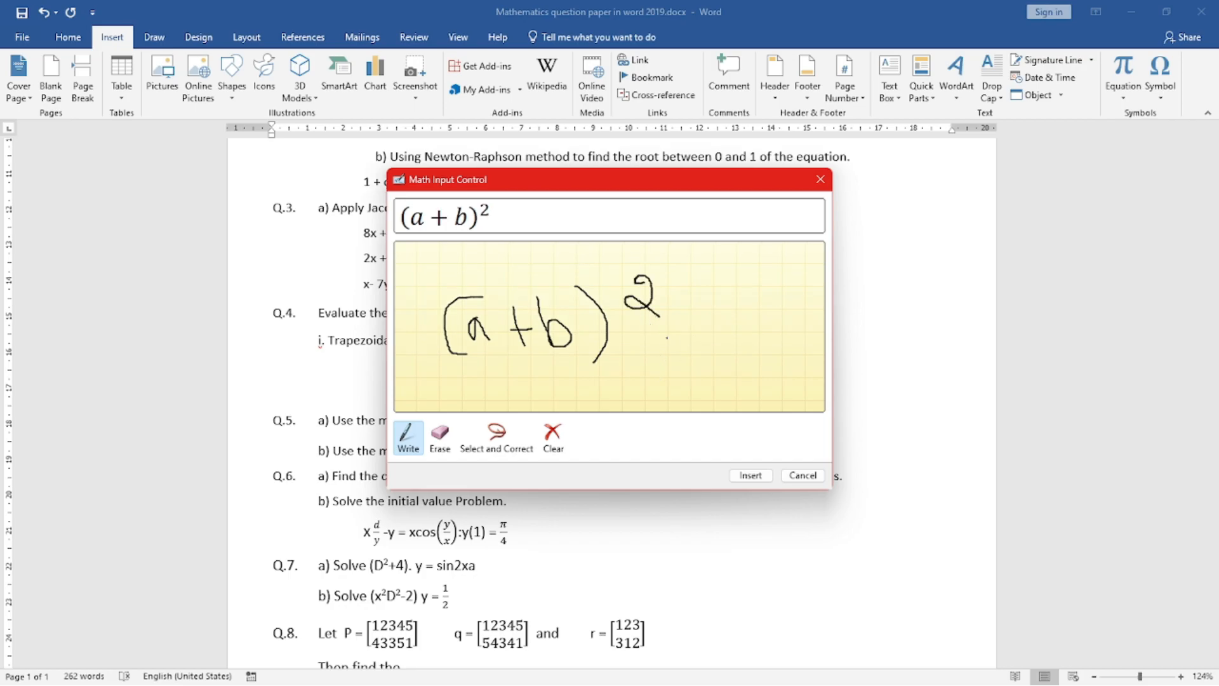
{"action": "left_click", "coordinate": [751, 475]}
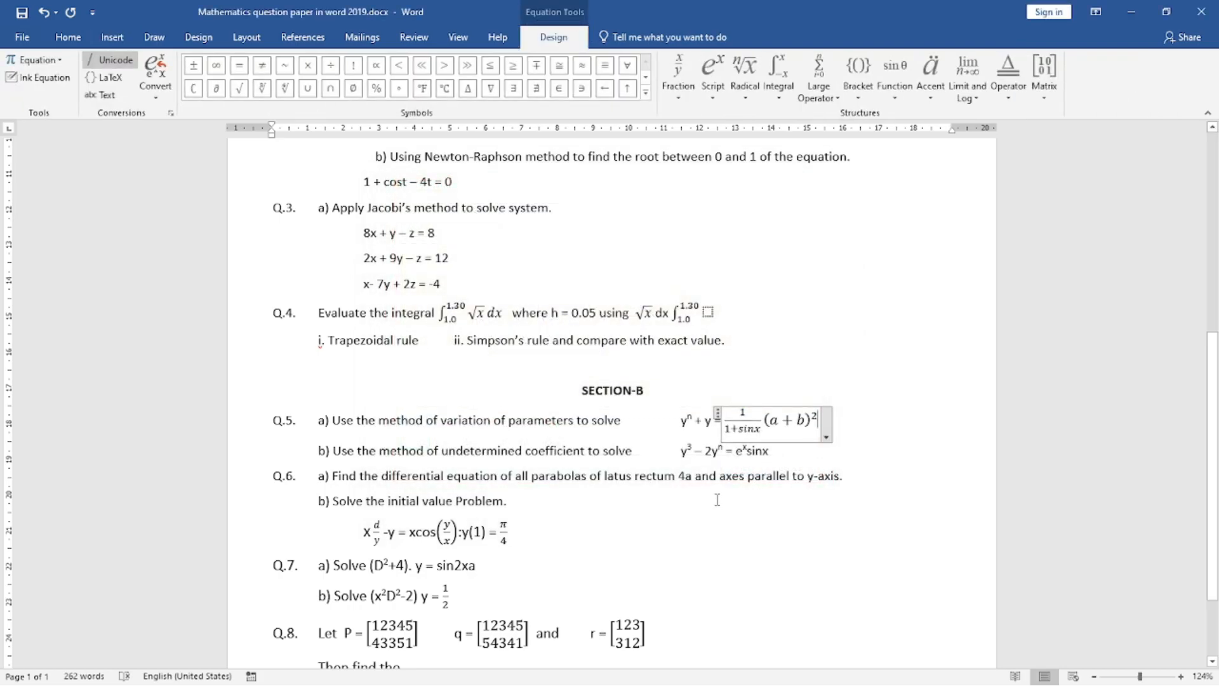
- Start an ink equation at the end of the Simpson's rule line in Q.4, handwrite H2O and clear the ink
{"action": "left_click", "coordinate": [729, 343]}
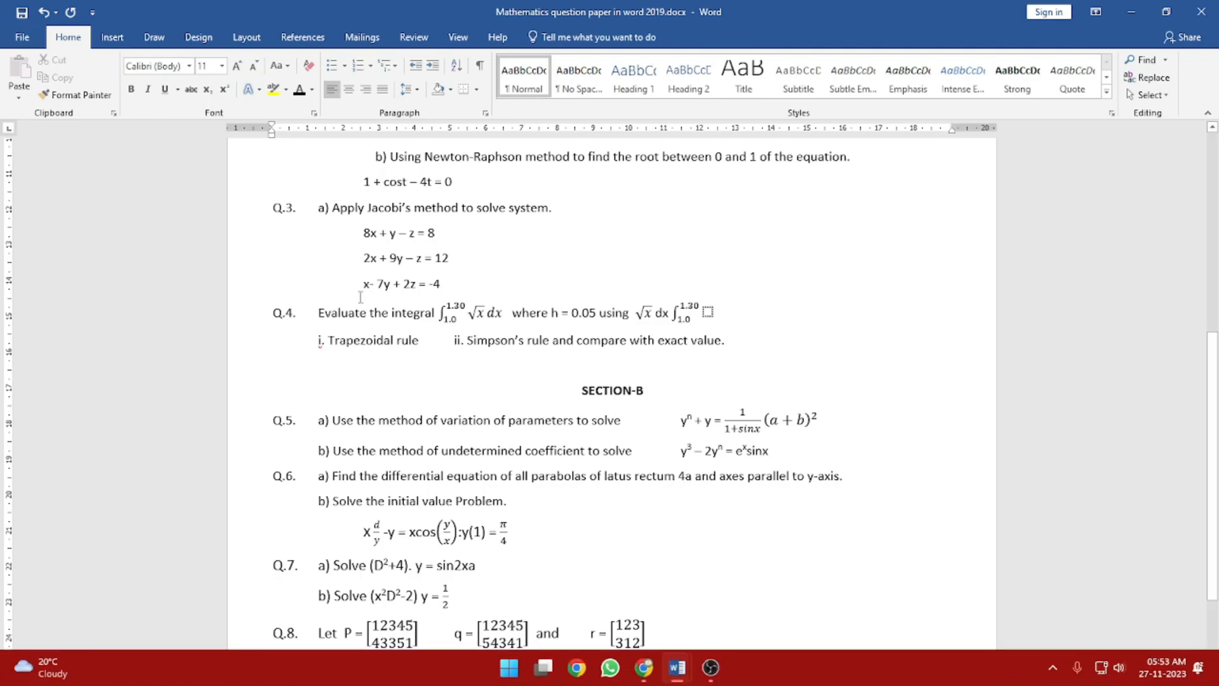
{"action": "left_click", "coordinate": [112, 37]}
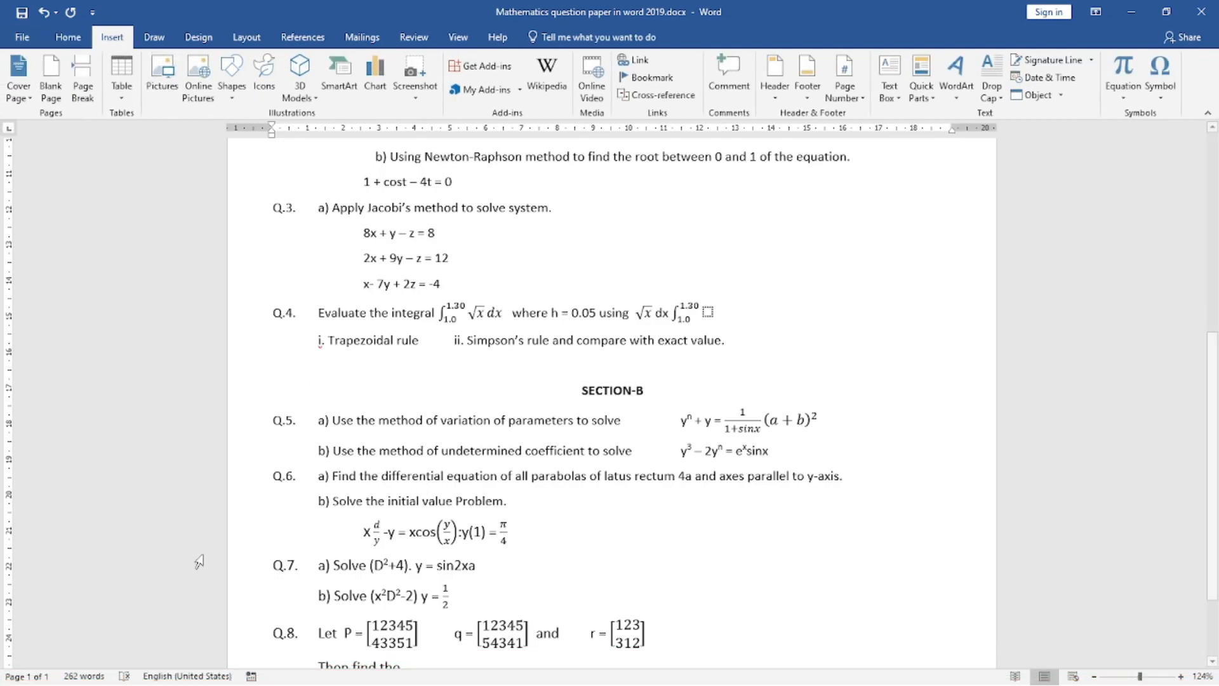
{"action": "left_click", "coordinate": [1123, 94]}
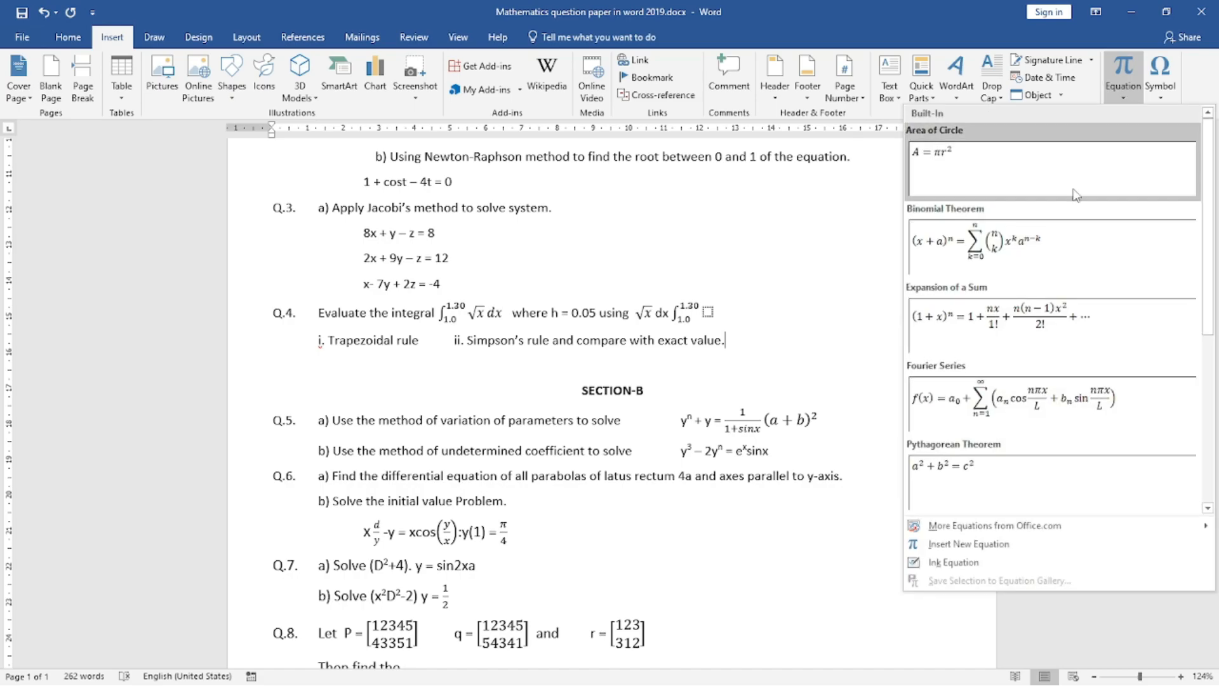
{"action": "left_click", "coordinate": [962, 567]}
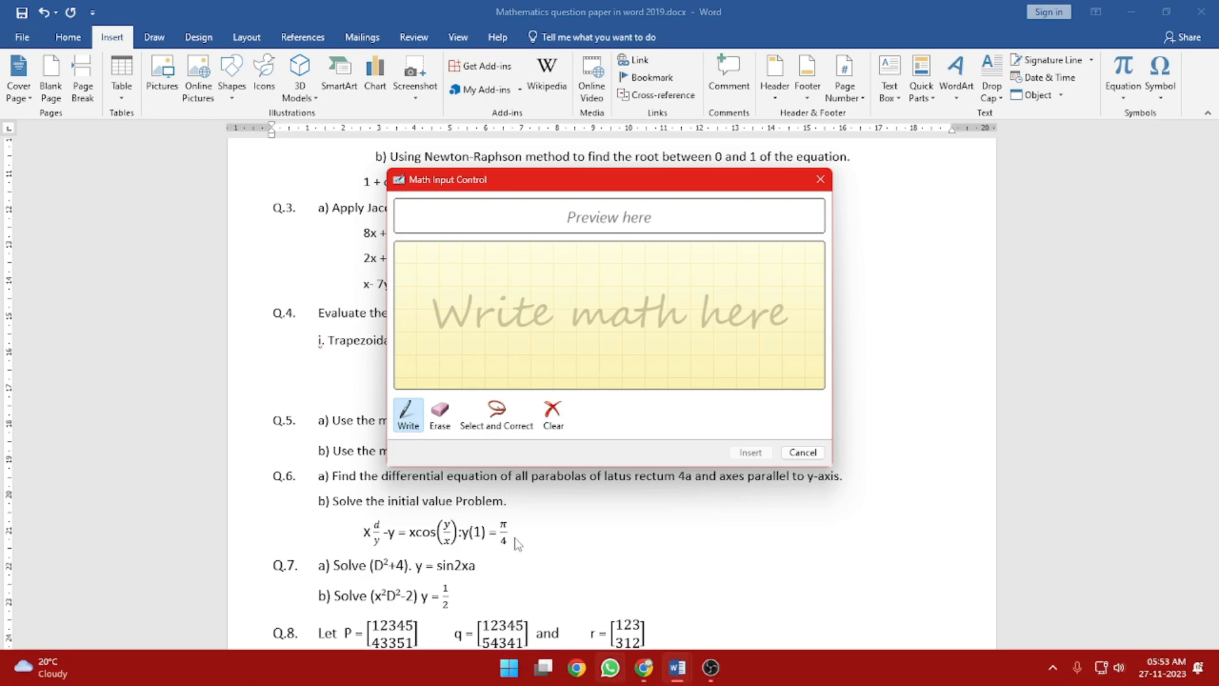
{"action": "left_click_drag", "start_coordinate": [438, 279], "coordinate": [441, 339]}
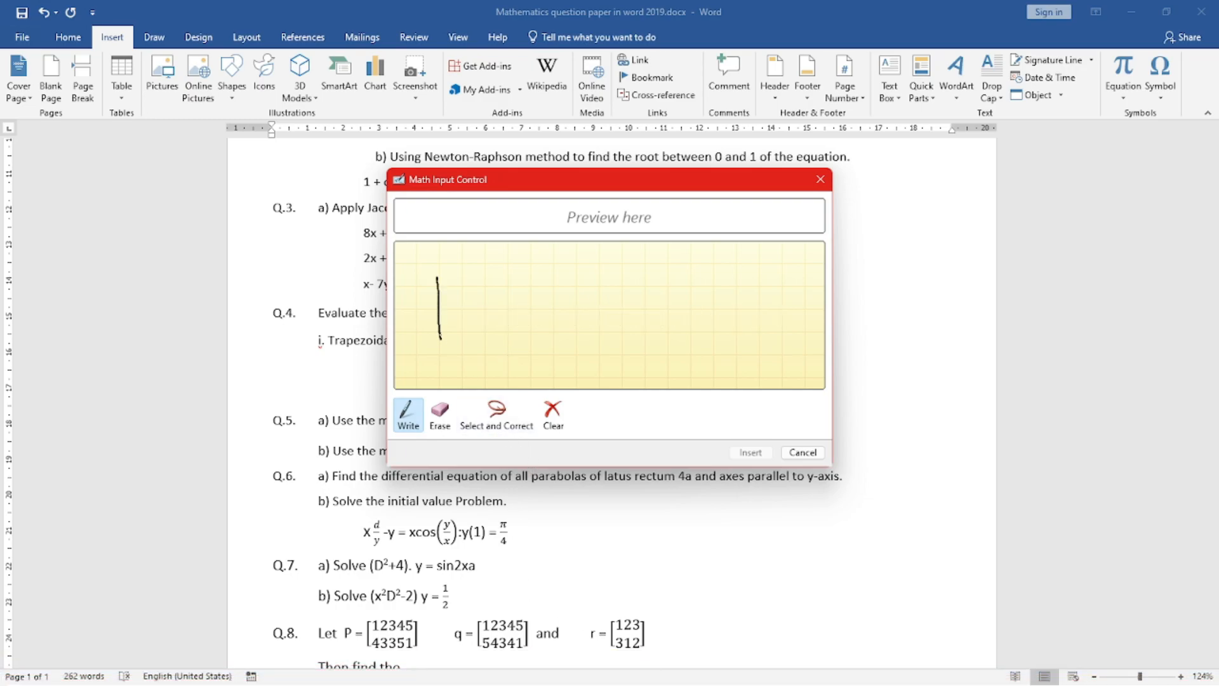
{"action": "mouse_move", "coordinate": [463, 296]}
{"action": "left_mouse_down"}
{"action": "mouse_move", "coordinate": [469, 336]}
{"action": "mouse_move", "coordinate": [475, 304]}
{"action": "mouse_move", "coordinate": [497, 322]}
{"action": "left_mouse_up"}
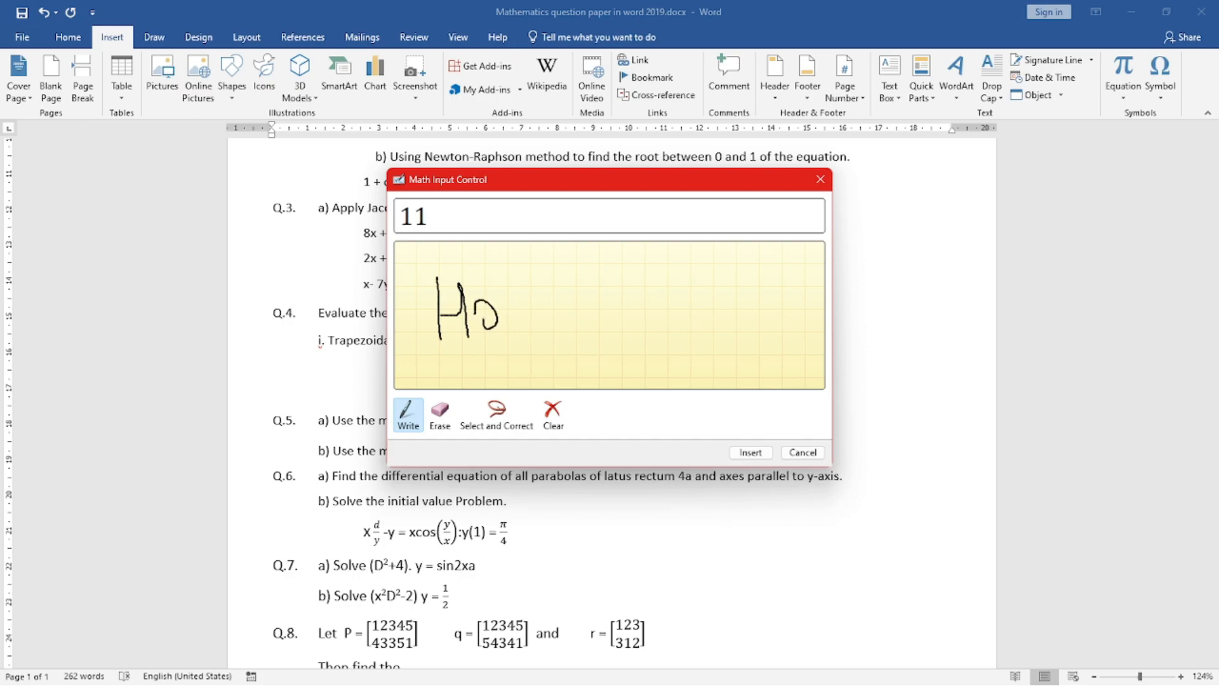
{"action": "mouse_move", "coordinate": [550, 286]}
{"action": "left_mouse_down"}
{"action": "mouse_move", "coordinate": [520, 292]}
{"action": "mouse_move", "coordinate": [552, 324]}
{"action": "left_mouse_up"}
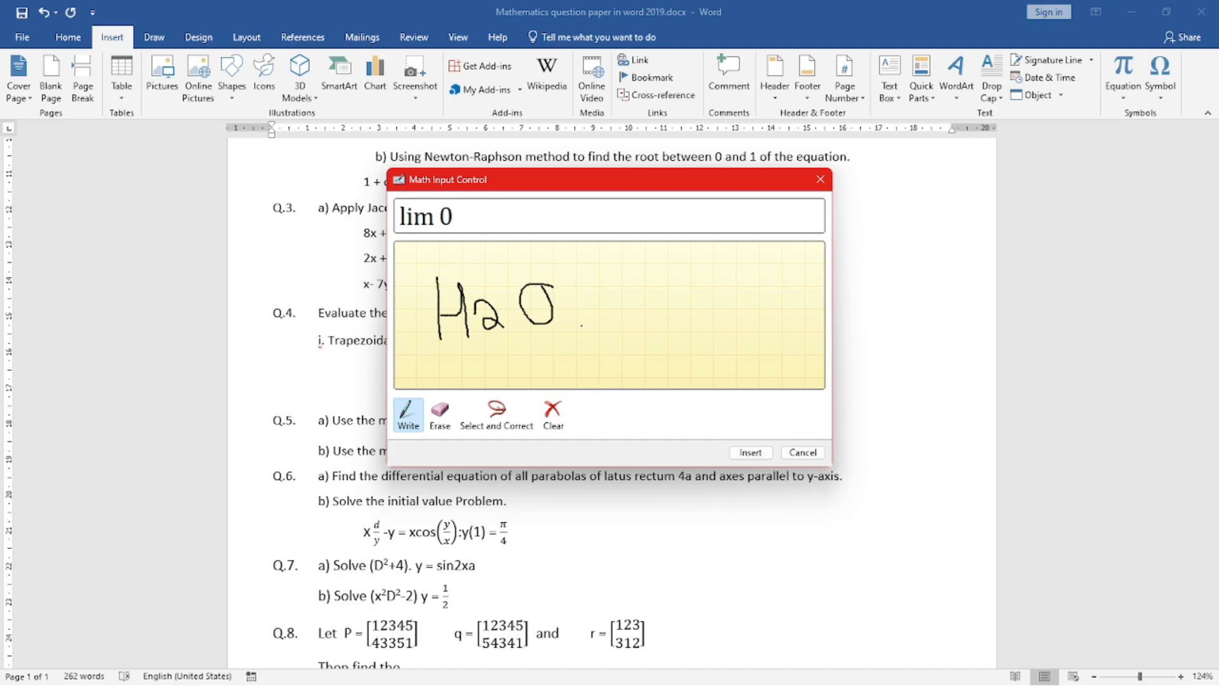
{"action": "left_click", "coordinate": [553, 416]}
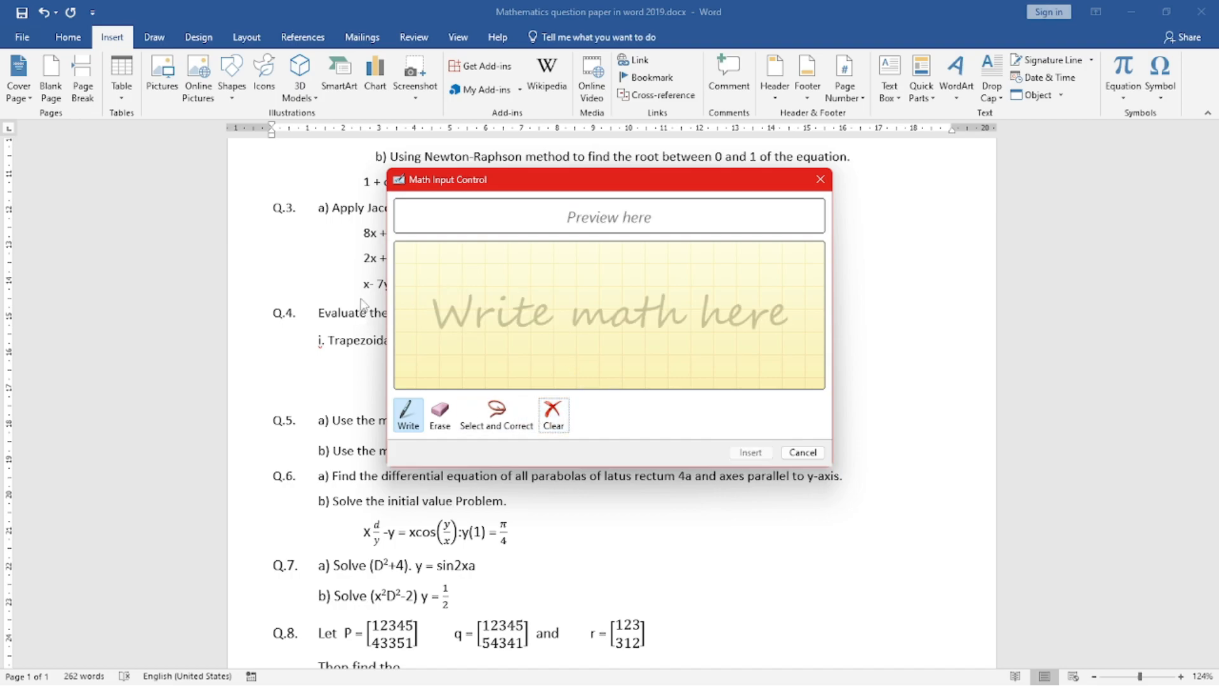
- Handwrite (a² + b²)² in the empty ink equation area
{"action": "left_click_drag", "start_coordinate": [462, 262], "coordinate": [443, 343]}
{"action": "mouse_move", "coordinate": [449, 293]}
{"action": "left_mouse_down"}
{"action": "mouse_move", "coordinate": [504, 290]}
{"action": "mouse_move", "coordinate": [545, 311]}
{"action": "left_mouse_up"}
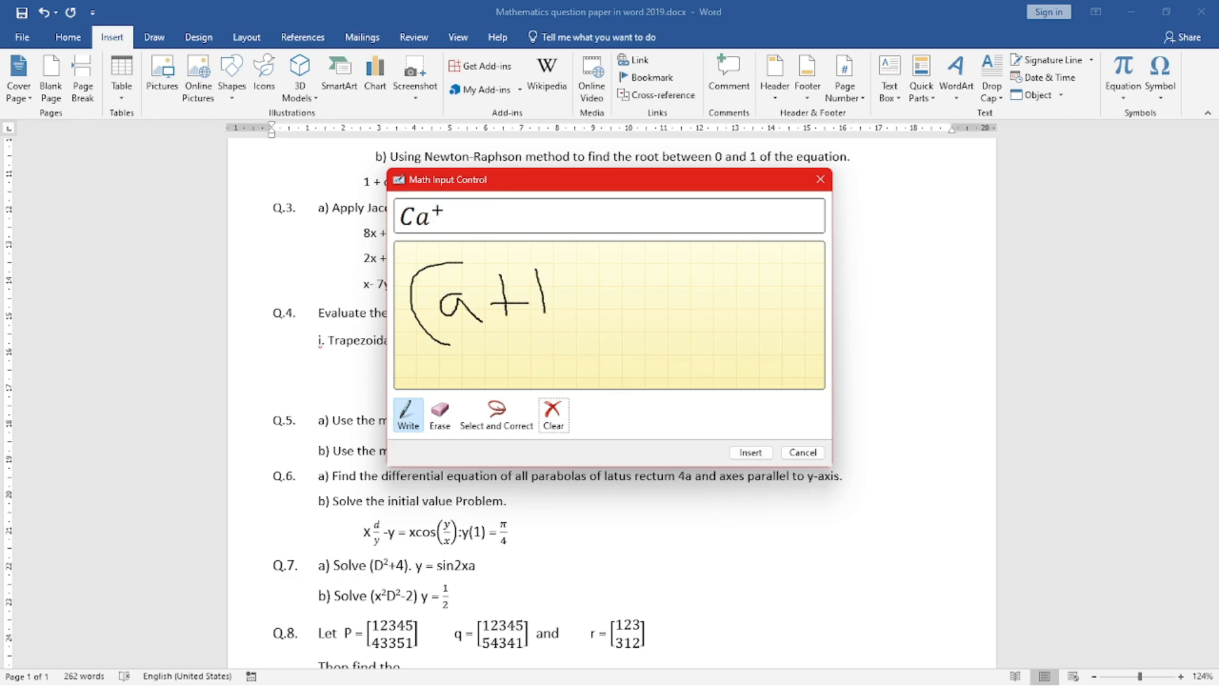
{"action": "mouse_move", "coordinate": [591, 255]}
{"action": "left_mouse_down"}
{"action": "mouse_move", "coordinate": [606, 301]}
{"action": "mouse_move", "coordinate": [596, 327]}
{"action": "left_mouse_up"}
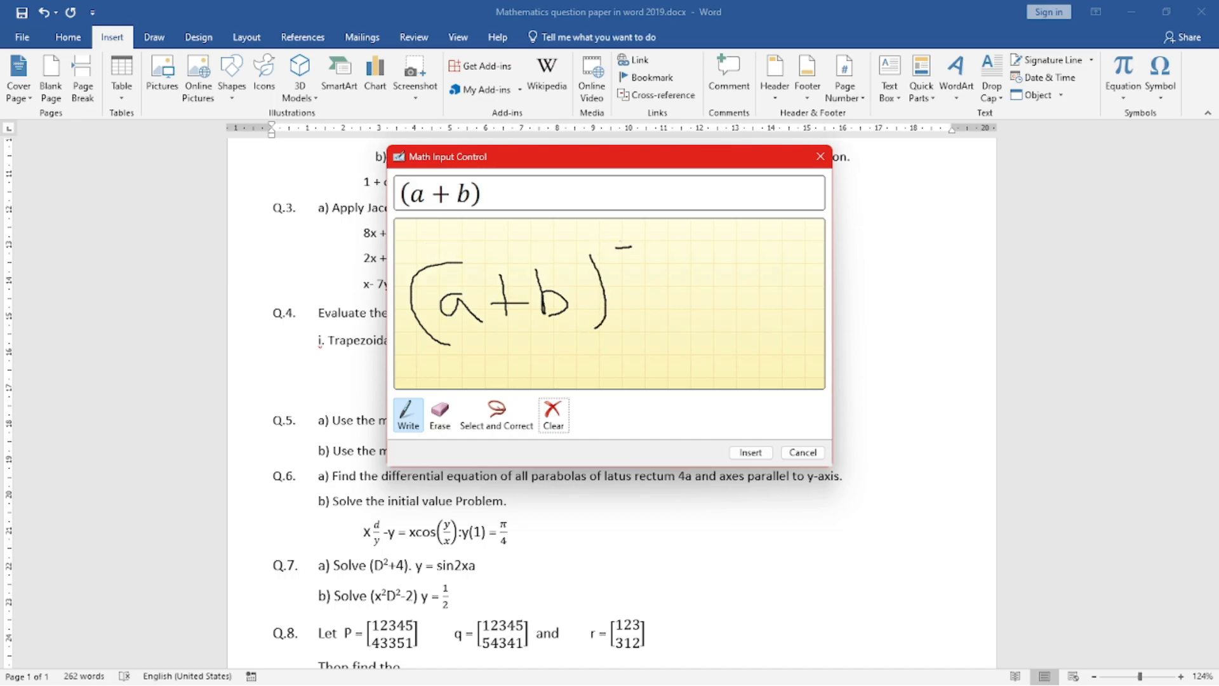
{"action": "mouse_move", "coordinate": [616, 248]}
{"action": "left_mouse_down"}
{"action": "mouse_move", "coordinate": [632, 250]}
{"action": "mouse_move", "coordinate": [626, 270]}
{"action": "left_mouse_up"}
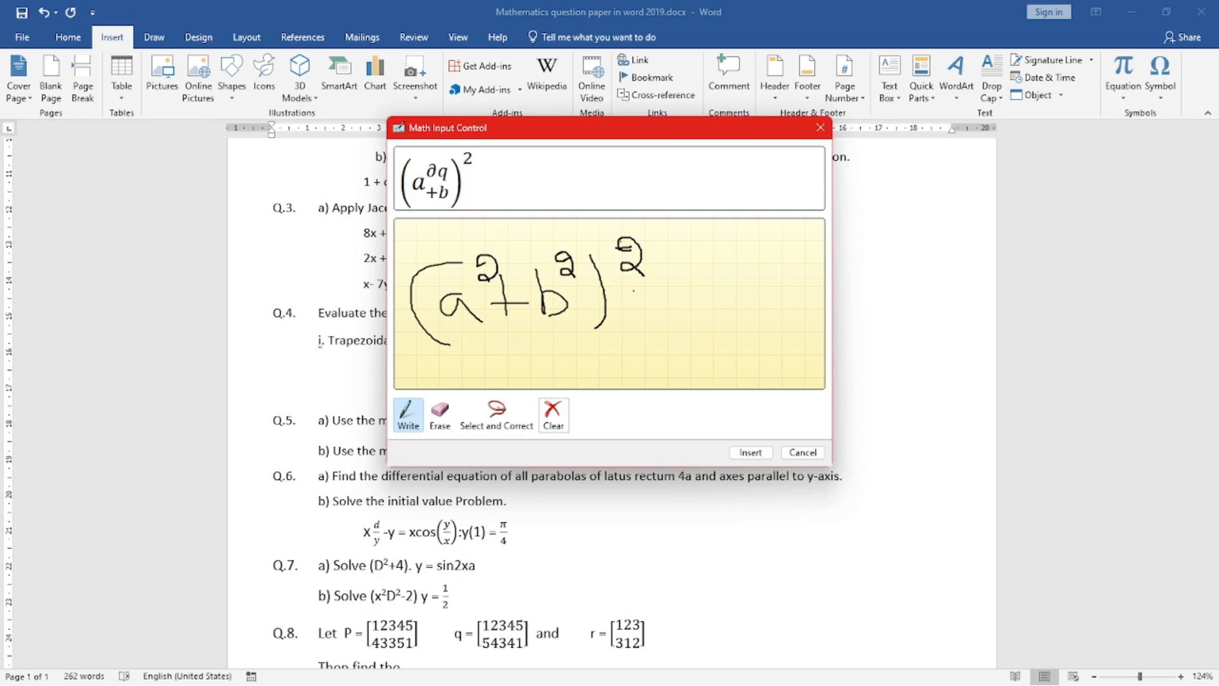
- Extend the handwritten expression with an equals sign, a vertical bar and the letters B, B, C and D
{"action": "mouse_move", "coordinate": [627, 296]}
{"action": "left_mouse_down"}
{"action": "mouse_move", "coordinate": [667, 293]}
{"action": "mouse_move", "coordinate": [660, 317]}
{"action": "left_mouse_up"}
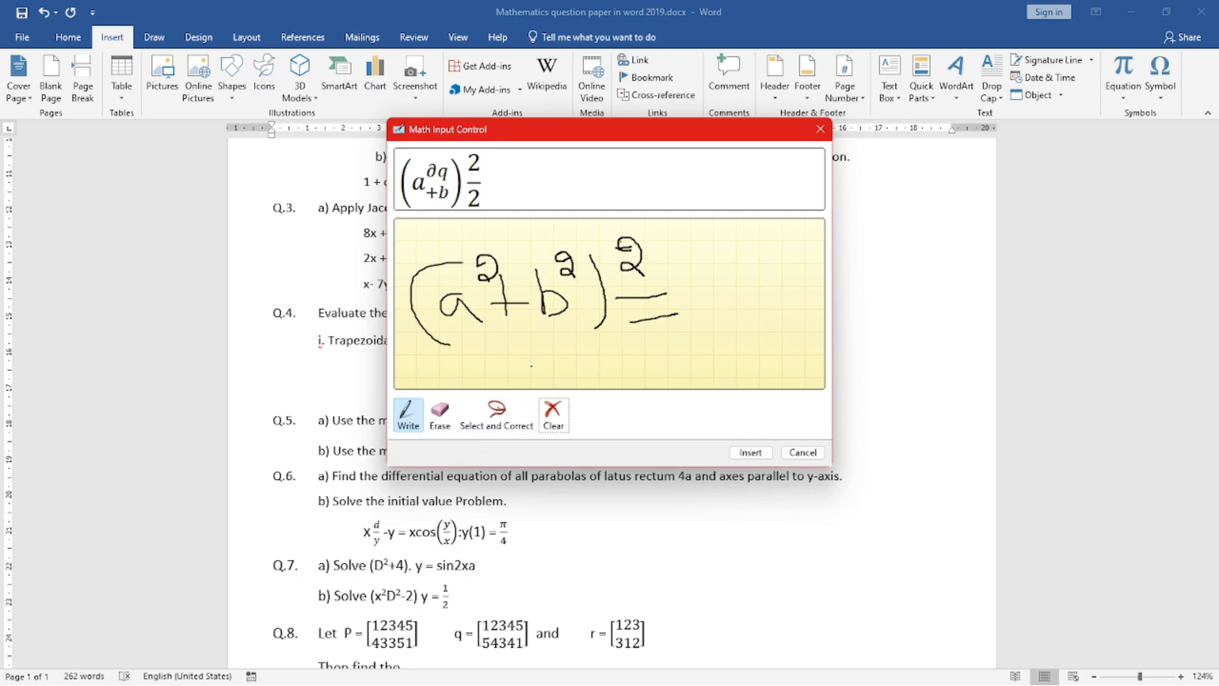
{"action": "left_click_drag", "start_coordinate": [685, 231], "coordinate": [694, 328]}
{"action": "left_click_drag", "start_coordinate": [717, 241], "coordinate": [731, 332]}
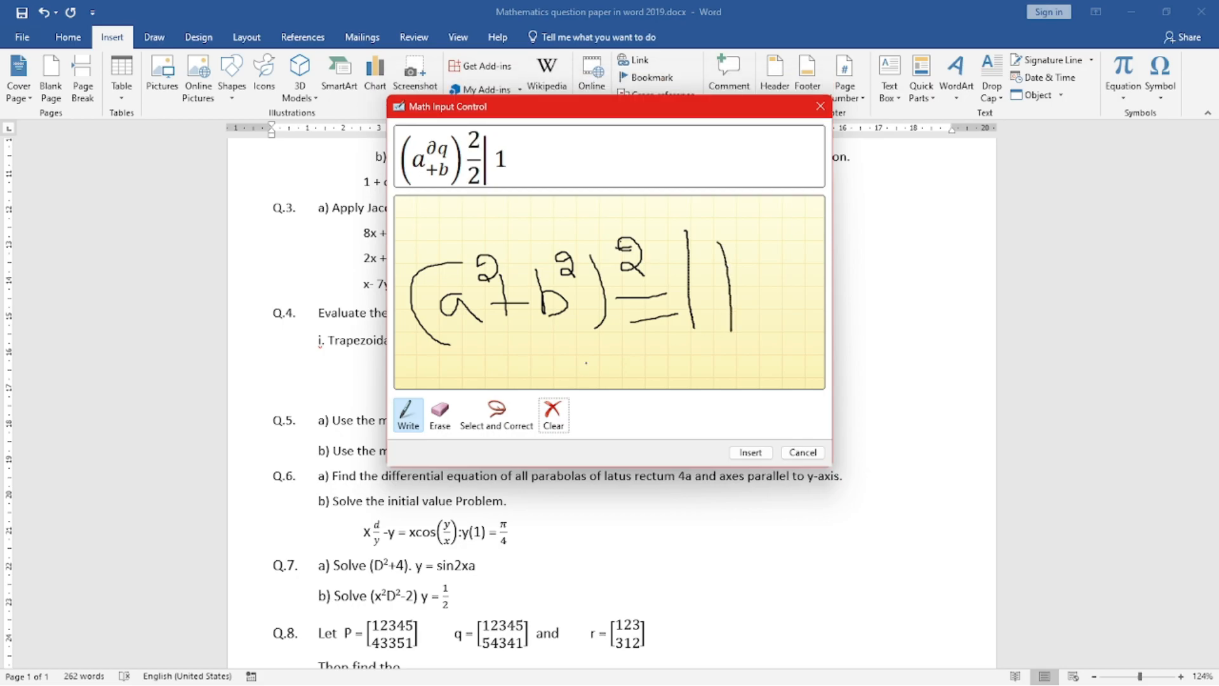
{"action": "left_click_drag", "start_coordinate": [734, 210], "coordinate": [762, 314]}
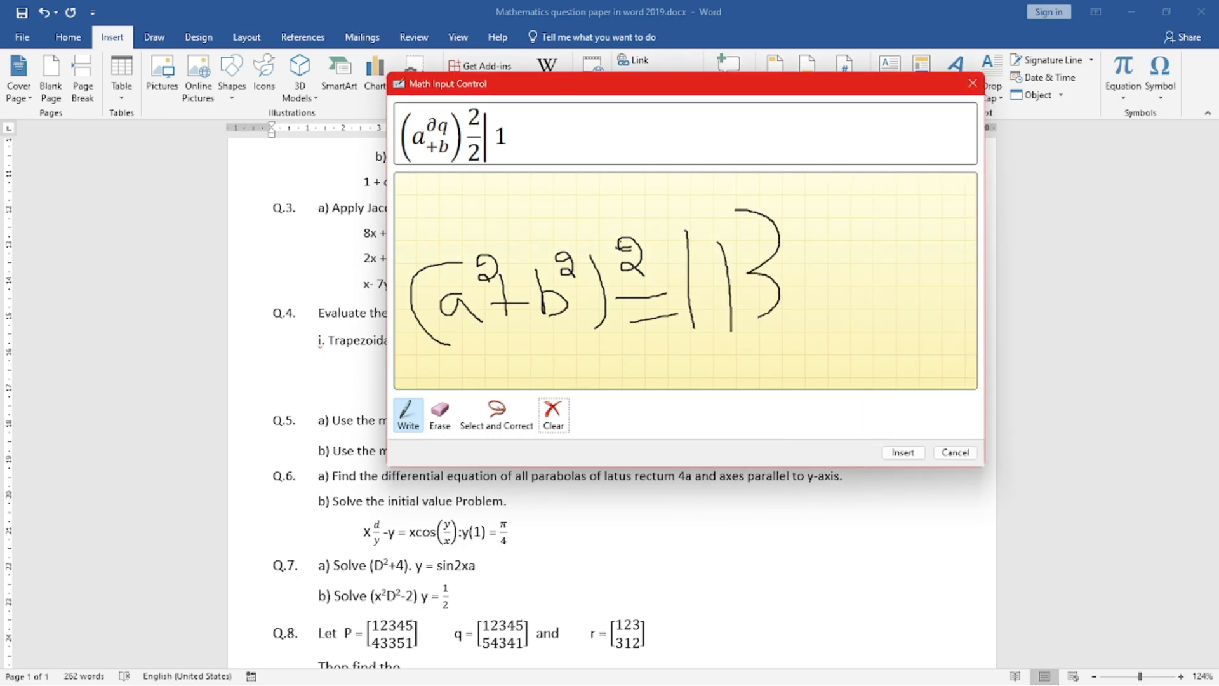
{"action": "left_click_drag", "start_coordinate": [836, 238], "coordinate": [837, 280]}
{"action": "mouse_move", "coordinate": [805, 227]}
{"action": "left_mouse_down"}
{"action": "mouse_move", "coordinate": [858, 240]}
{"action": "mouse_move", "coordinate": [803, 293]}
{"action": "left_mouse_up"}
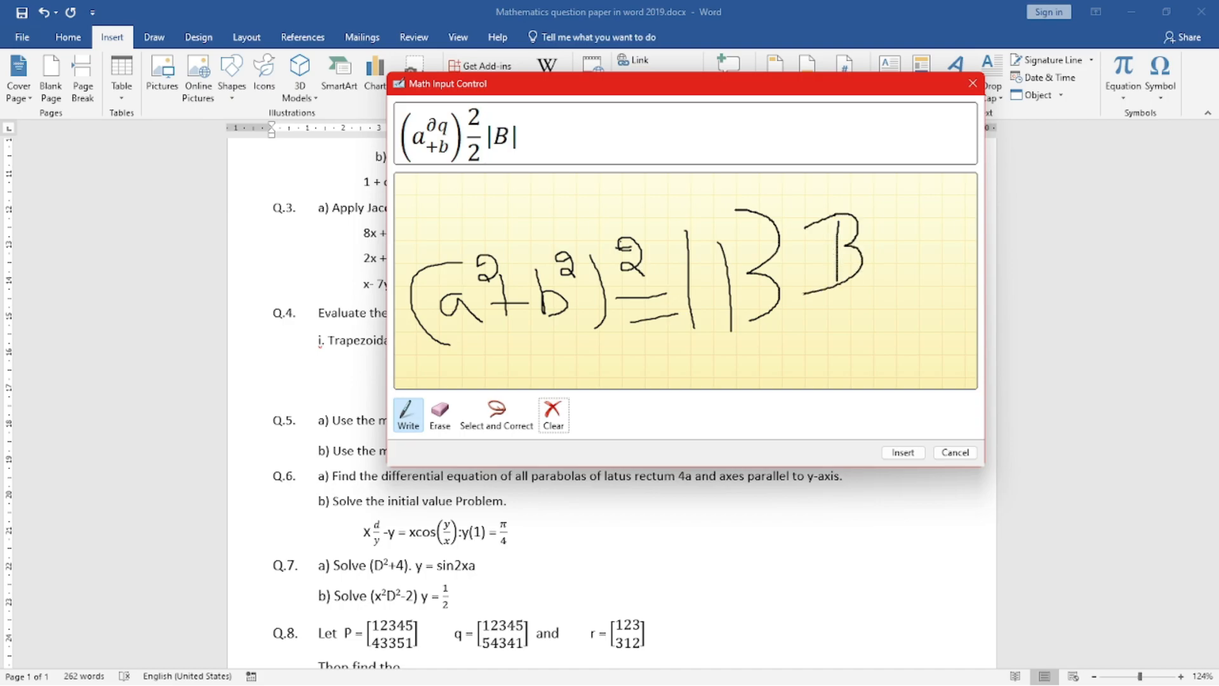
{"action": "left_click_drag", "start_coordinate": [882, 242], "coordinate": [911, 234]}
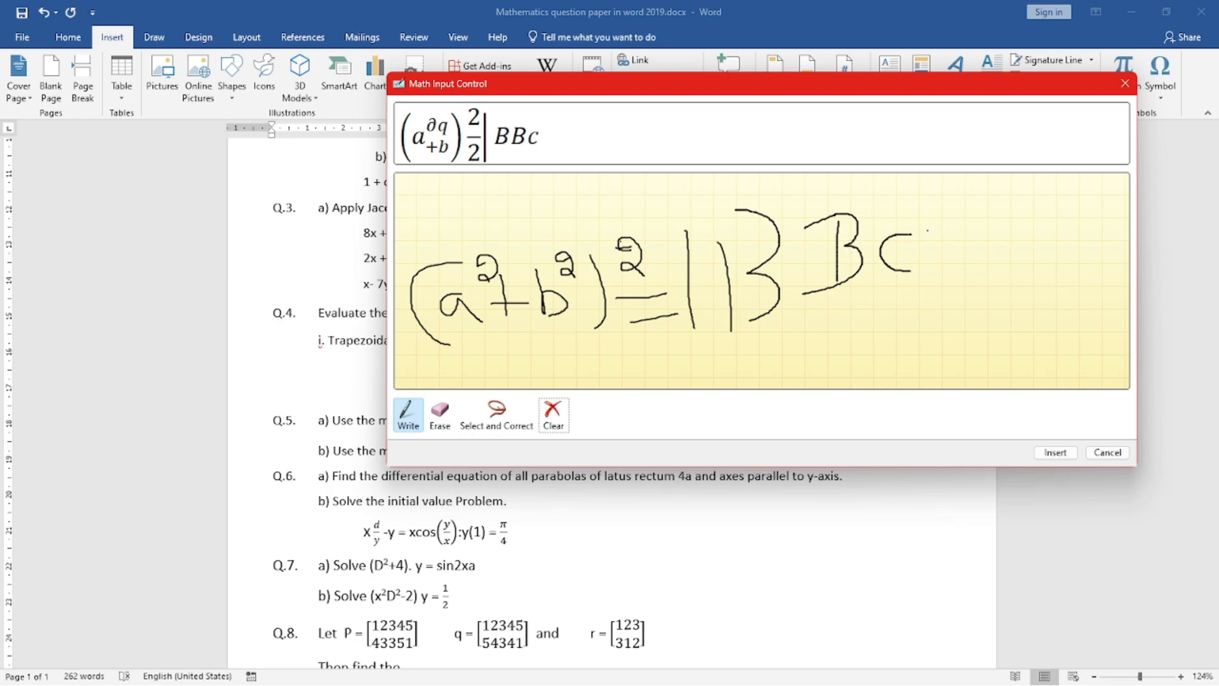
{"action": "left_click_drag", "start_coordinate": [937, 223], "coordinate": [937, 277]}
{"action": "mouse_move", "coordinate": [937, 219]}
{"action": "left_mouse_down"}
{"action": "mouse_move", "coordinate": [966, 254]}
{"action": "mouse_move", "coordinate": [899, 289]}
{"action": "left_mouse_up"}
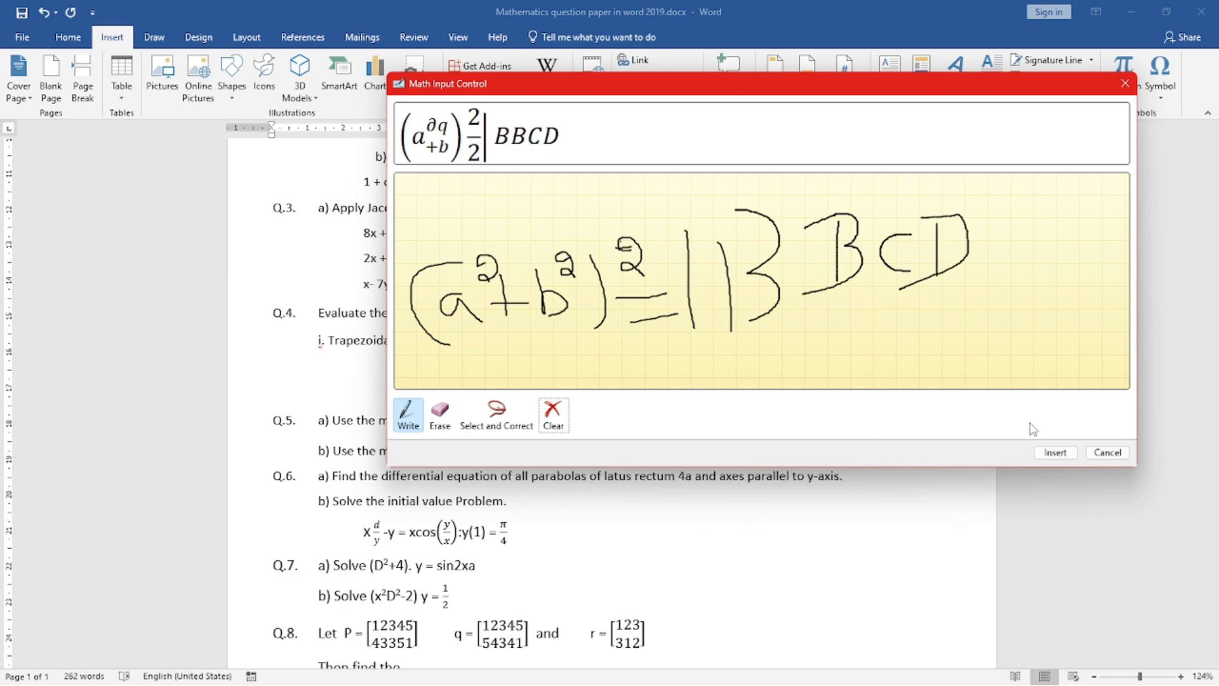
- Insert the handwritten equation at the end of the Simpson's rule line in Q.4, and delete it again
{"action": "left_click", "coordinate": [1055, 452]}
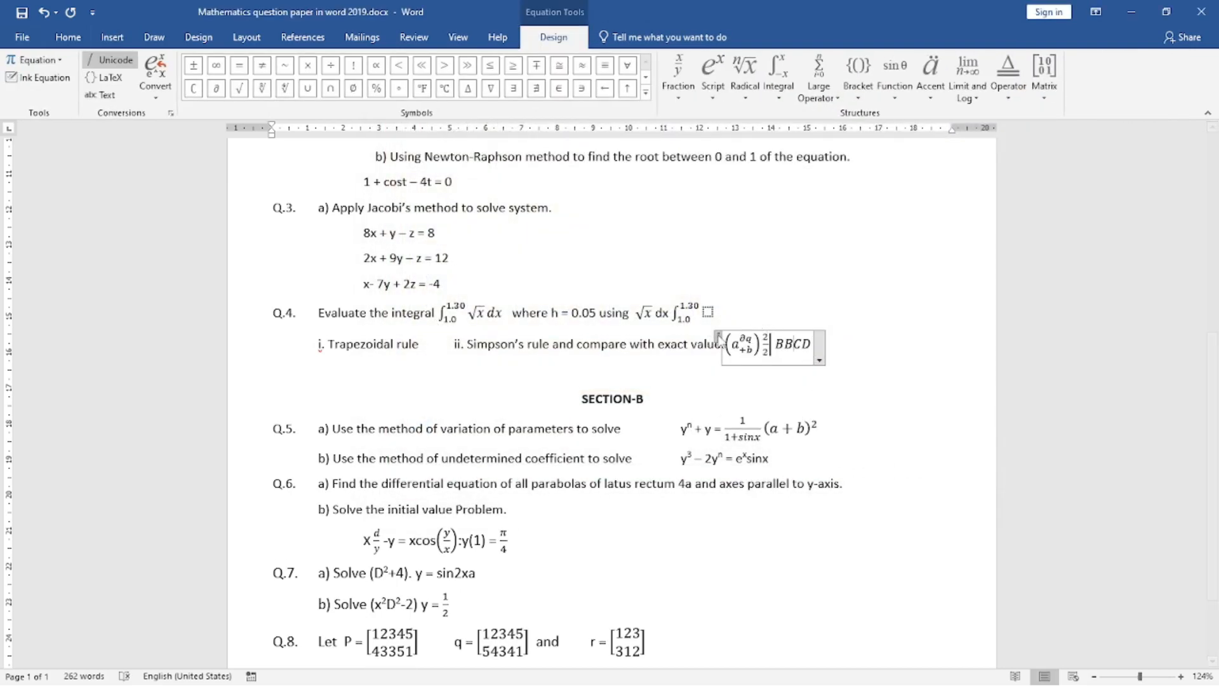
{"action": "left_click", "coordinate": [718, 337]}
{"action": "key", "text": "Delete"}
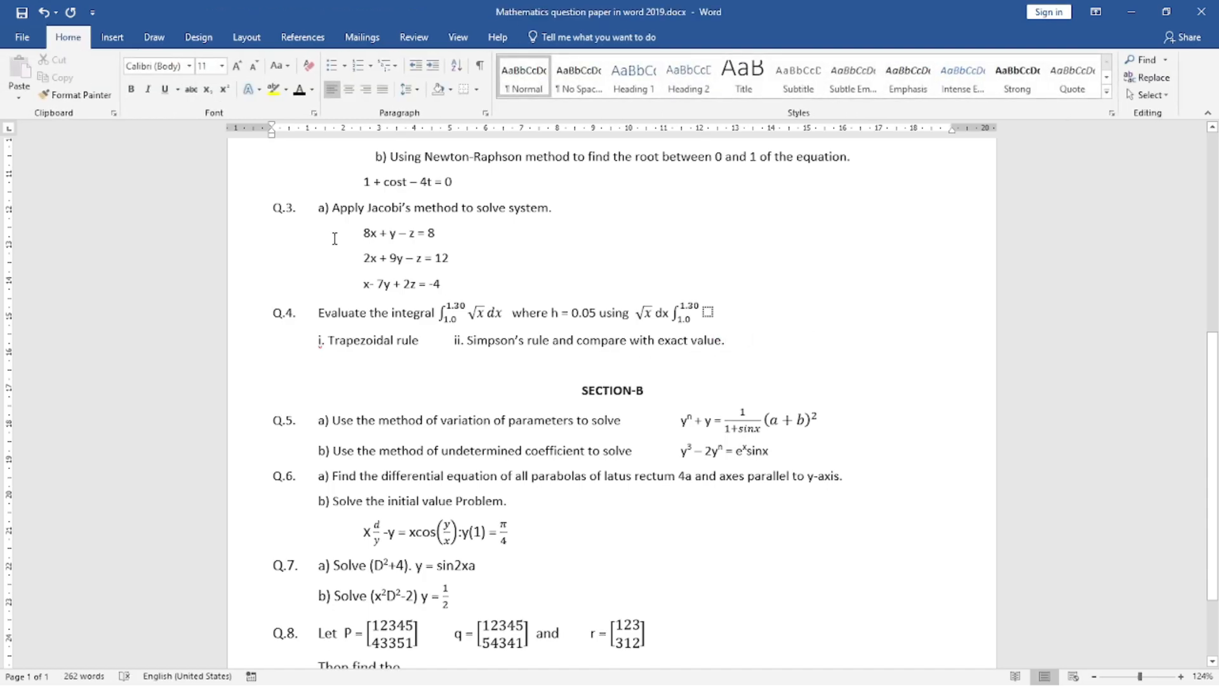
- Insert a new empty equation at the end of the Simpson's rule line in Q.4
{"action": "left_click", "coordinate": [120, 44]}
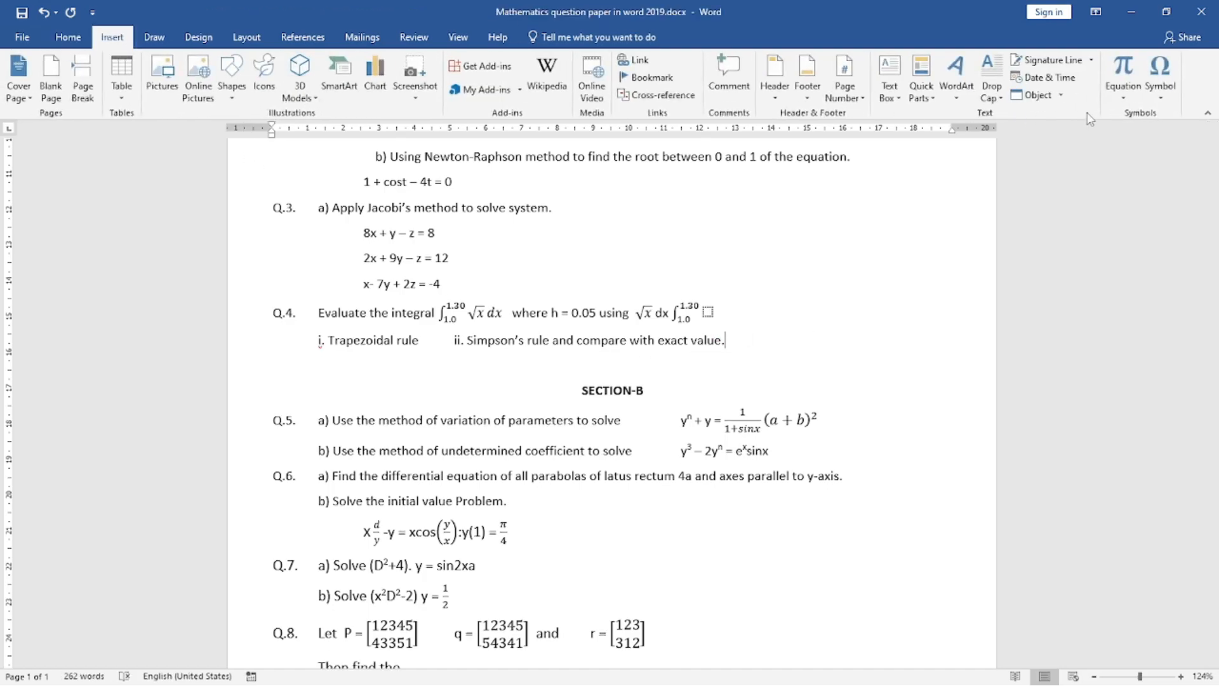
{"action": "left_click", "coordinate": [1130, 100]}
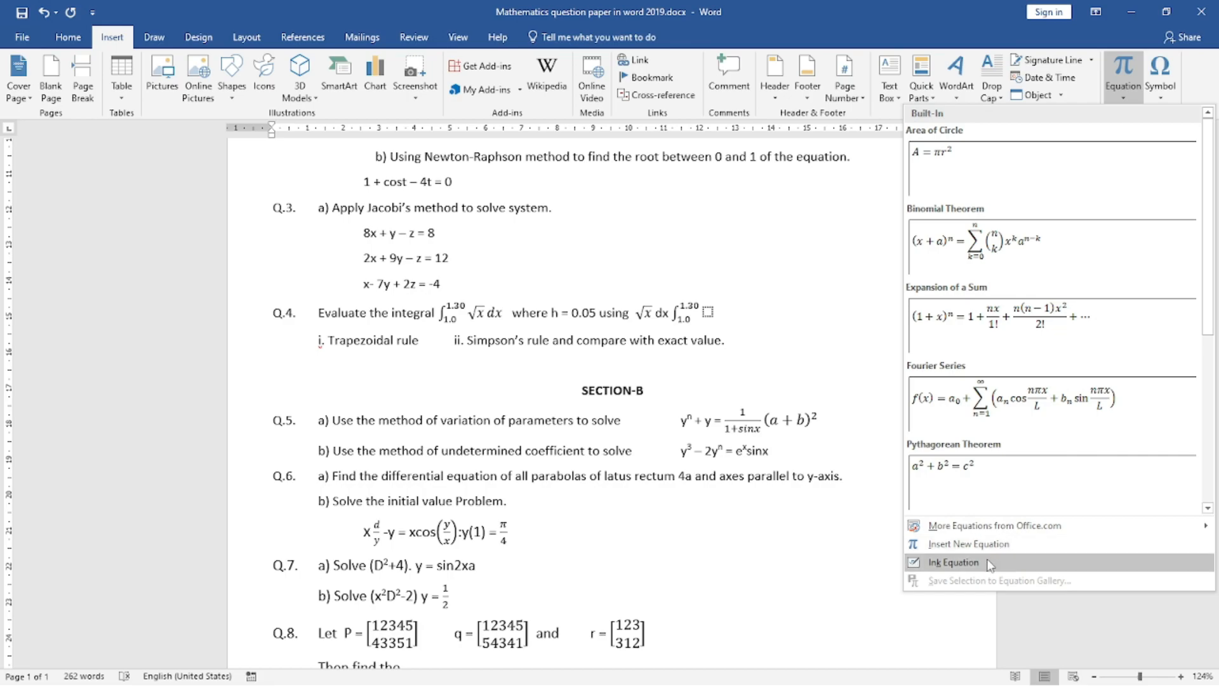
{"action": "mouse_move", "coordinate": [981, 531]}
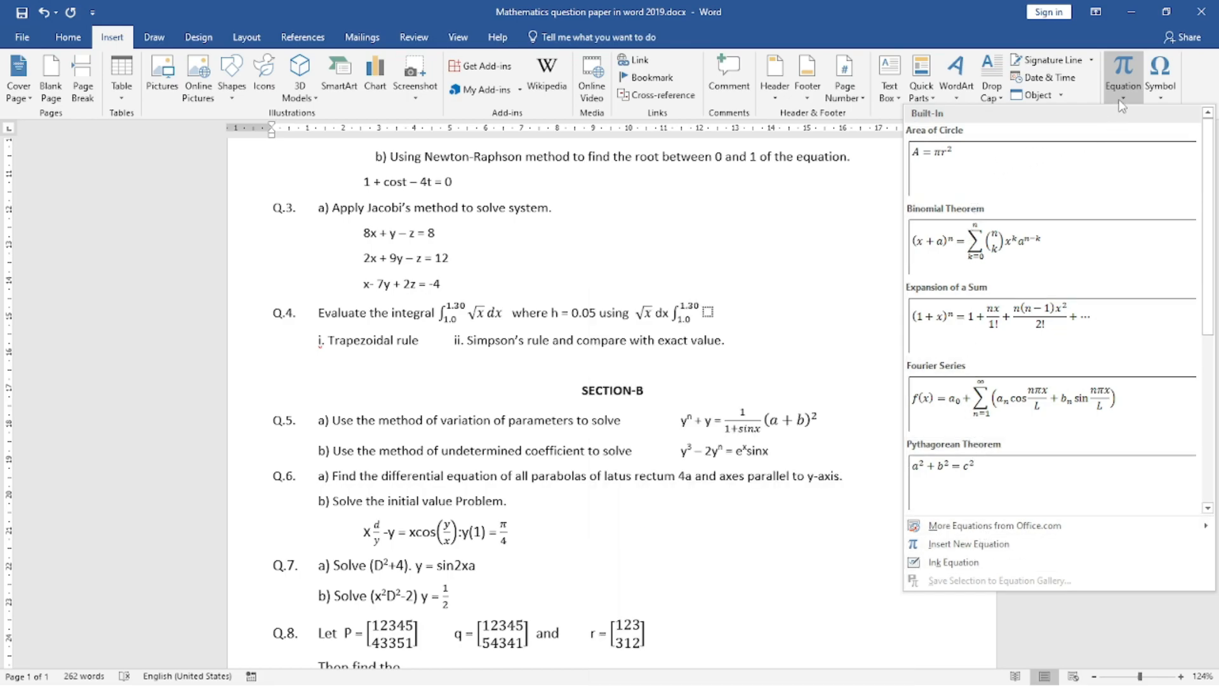
{"action": "left_click", "coordinate": [962, 545]}
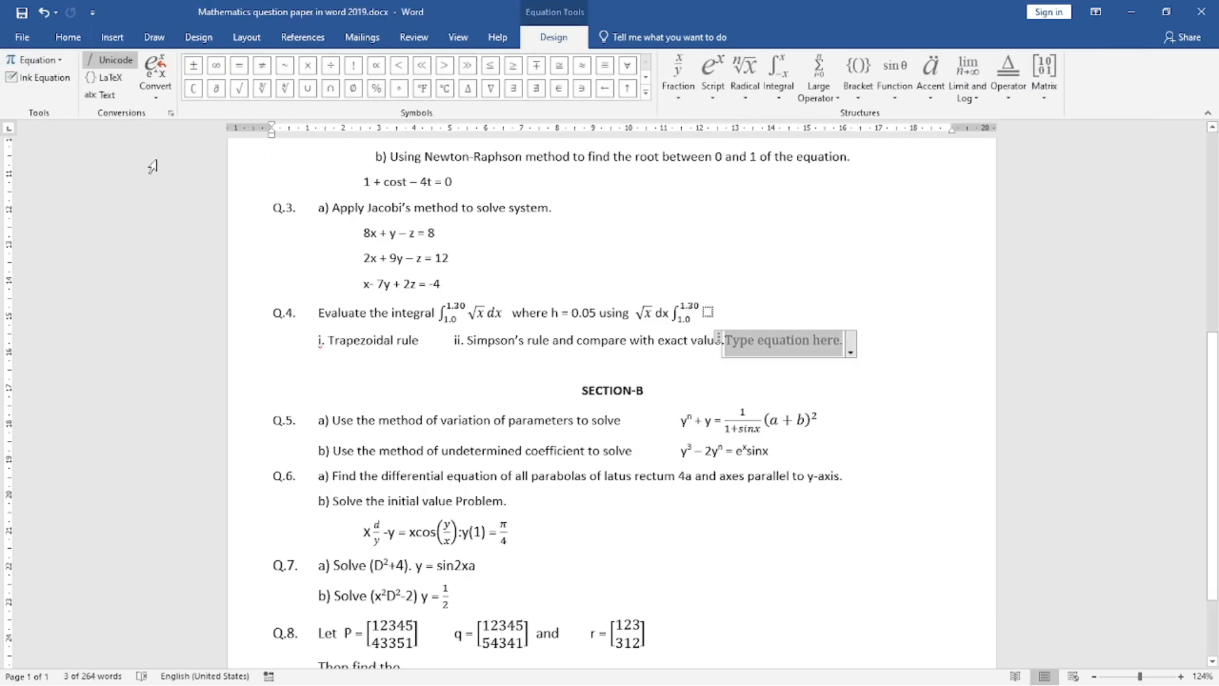
- Examine the built-in equations, the Basic Math symbols and the equation structure galleries, including large operators, brackets, limits, radicals and fractions
{"action": "left_click", "coordinate": [55, 61]}
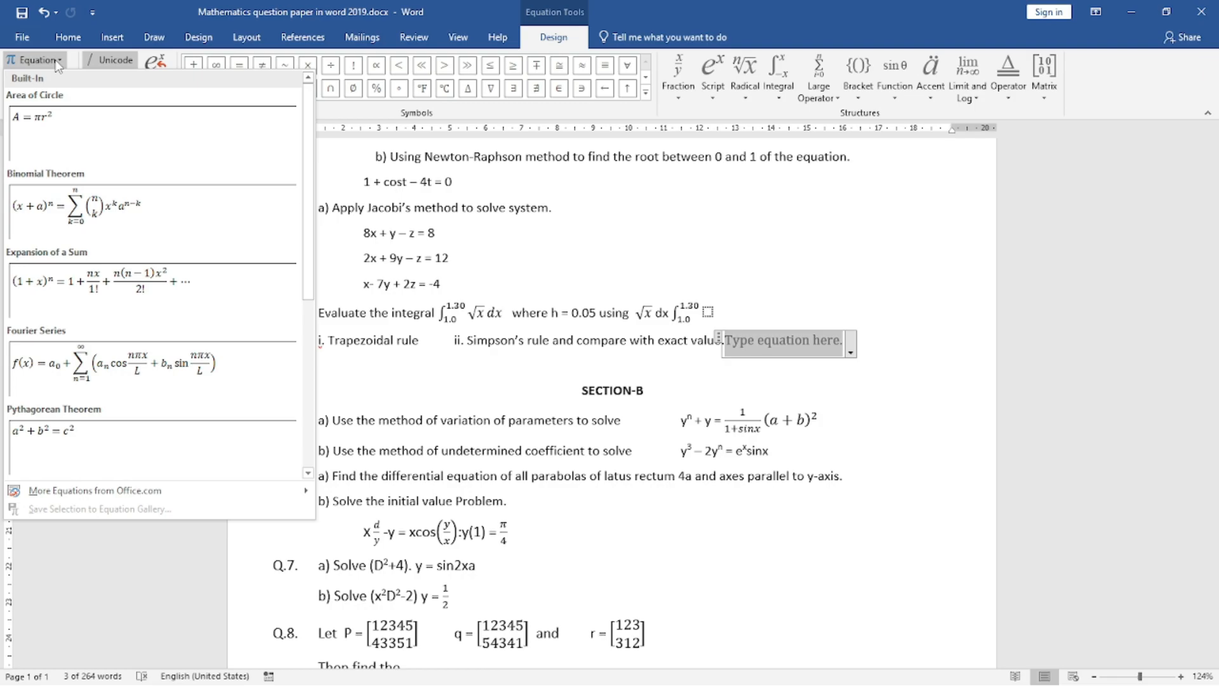
{"action": "left_click", "coordinate": [55, 61]}
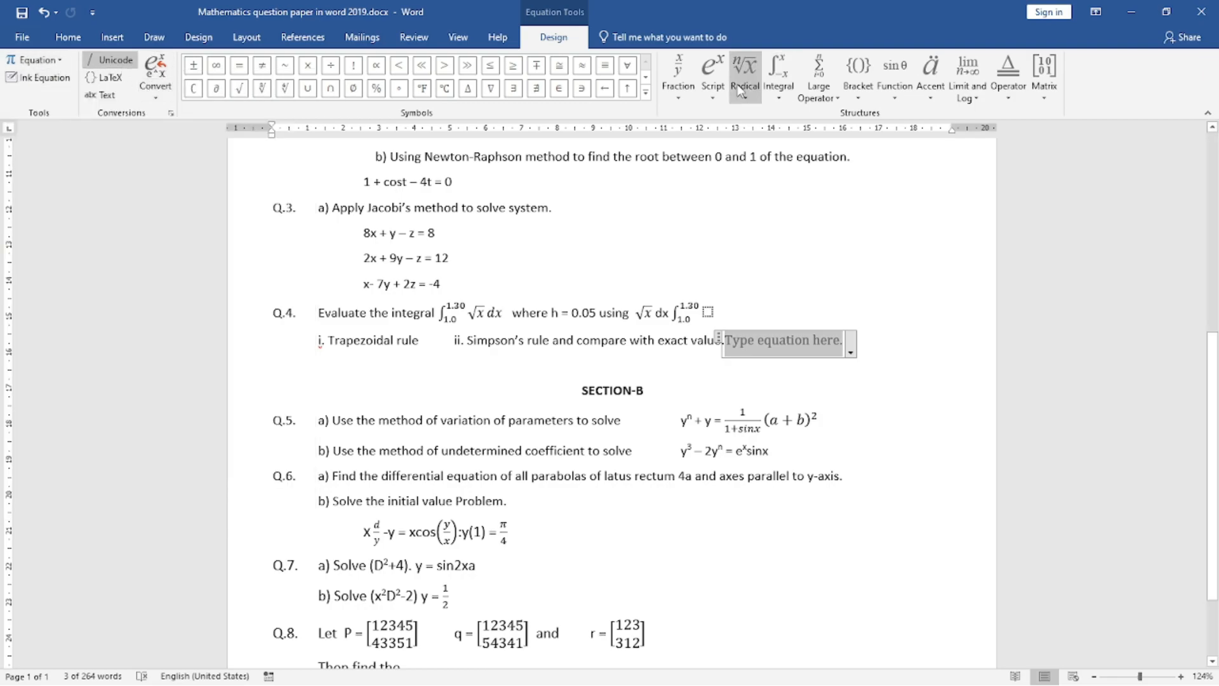
{"action": "left_click", "coordinate": [646, 92]}
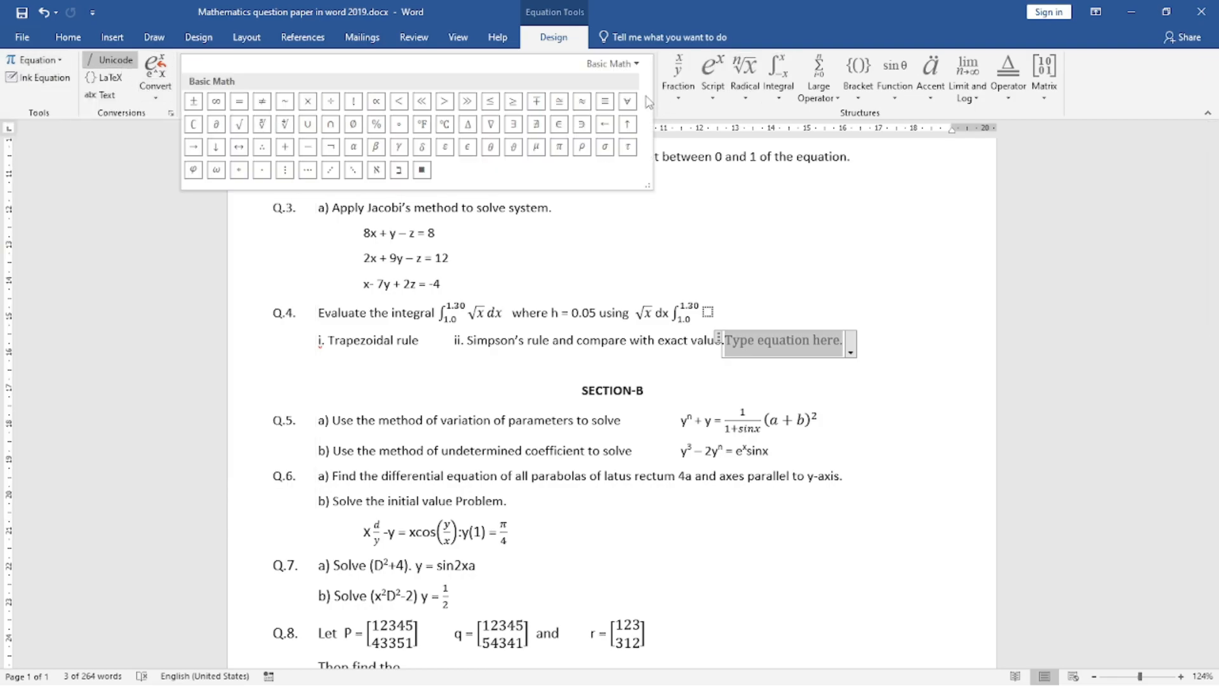
{"action": "left_click", "coordinate": [831, 107]}
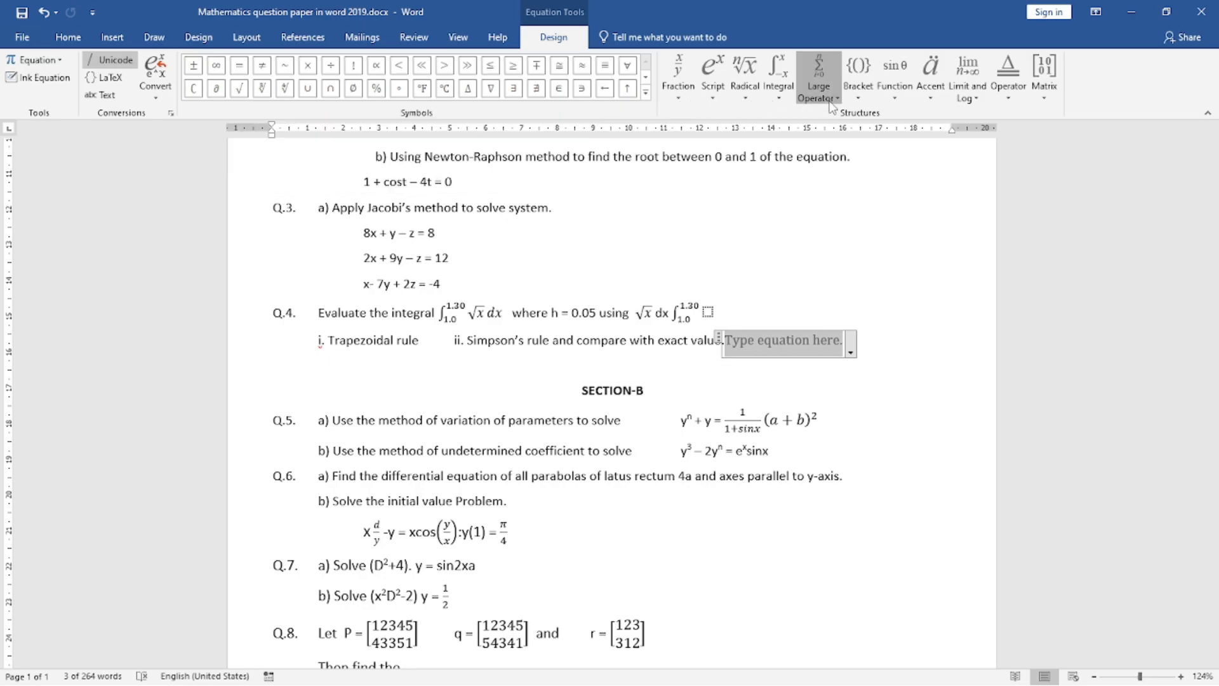
{"action": "left_click", "coordinate": [829, 101]}
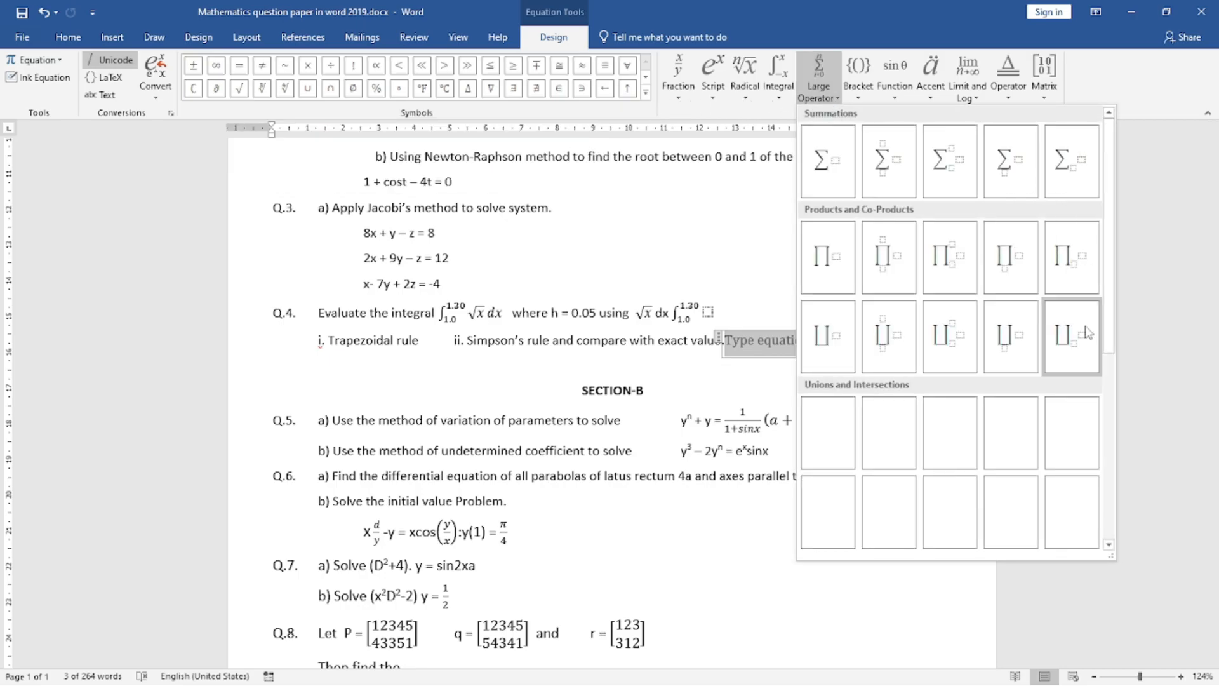
{"action": "left_click", "coordinate": [1008, 101]}
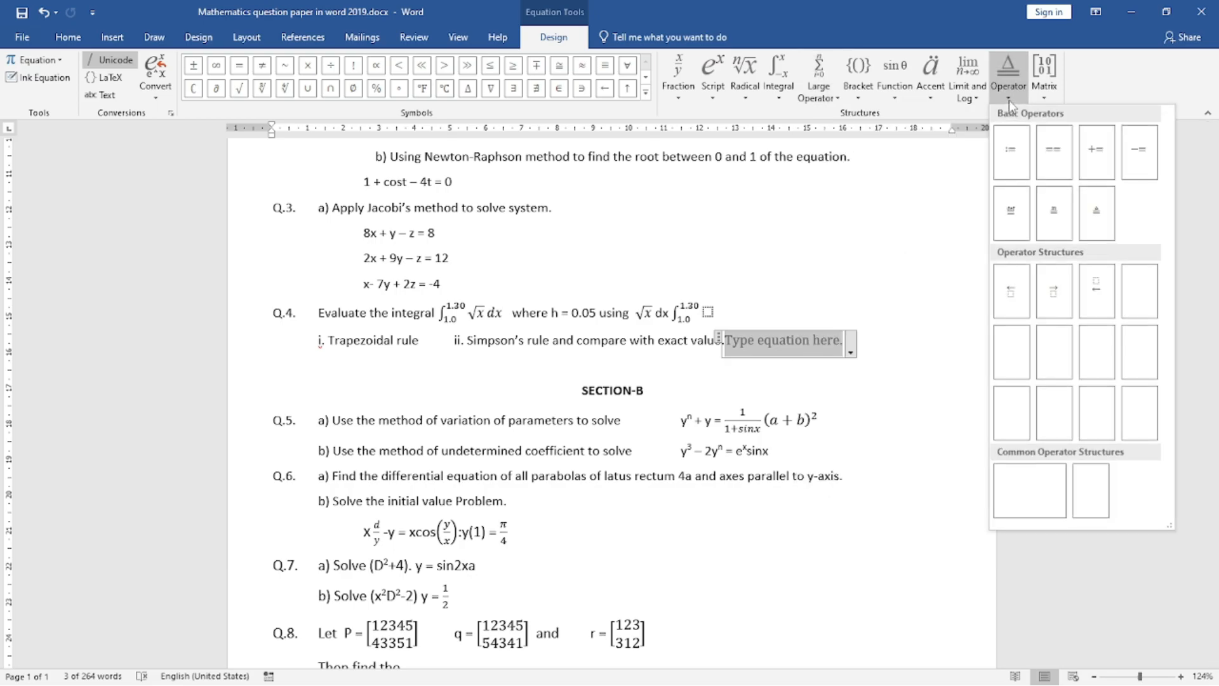
{"action": "left_click", "coordinate": [980, 98]}
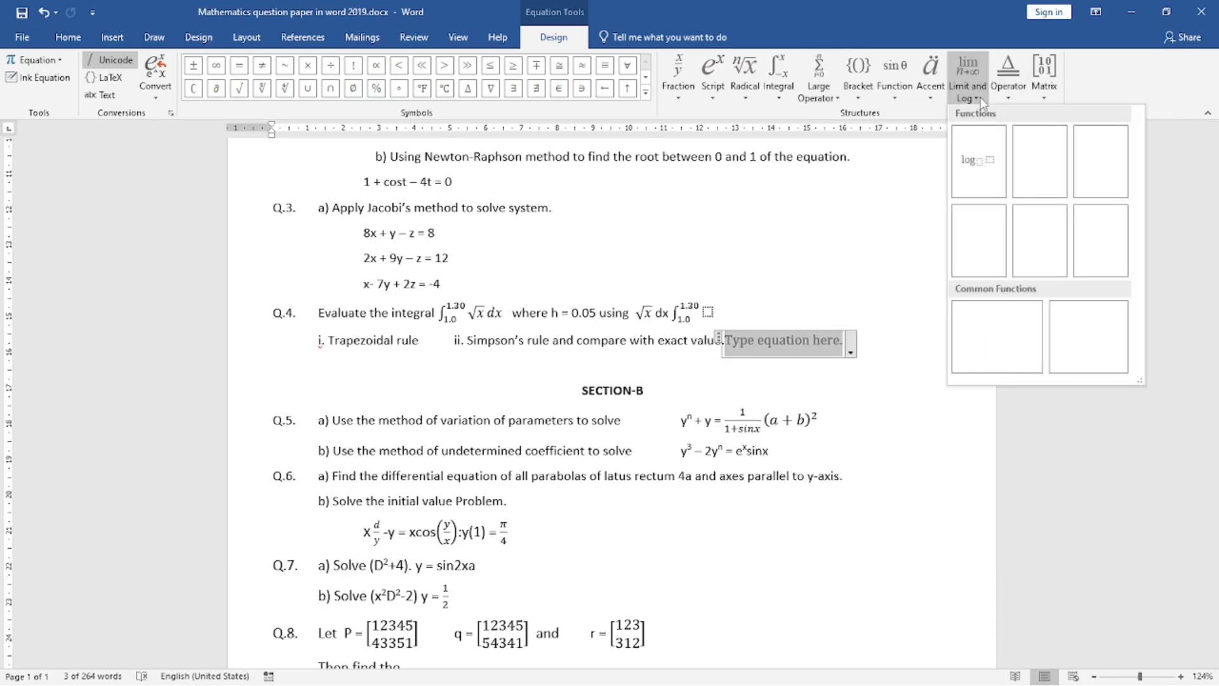
{"action": "left_click", "coordinate": [932, 99]}
{"action": "left_click", "coordinate": [895, 98]}
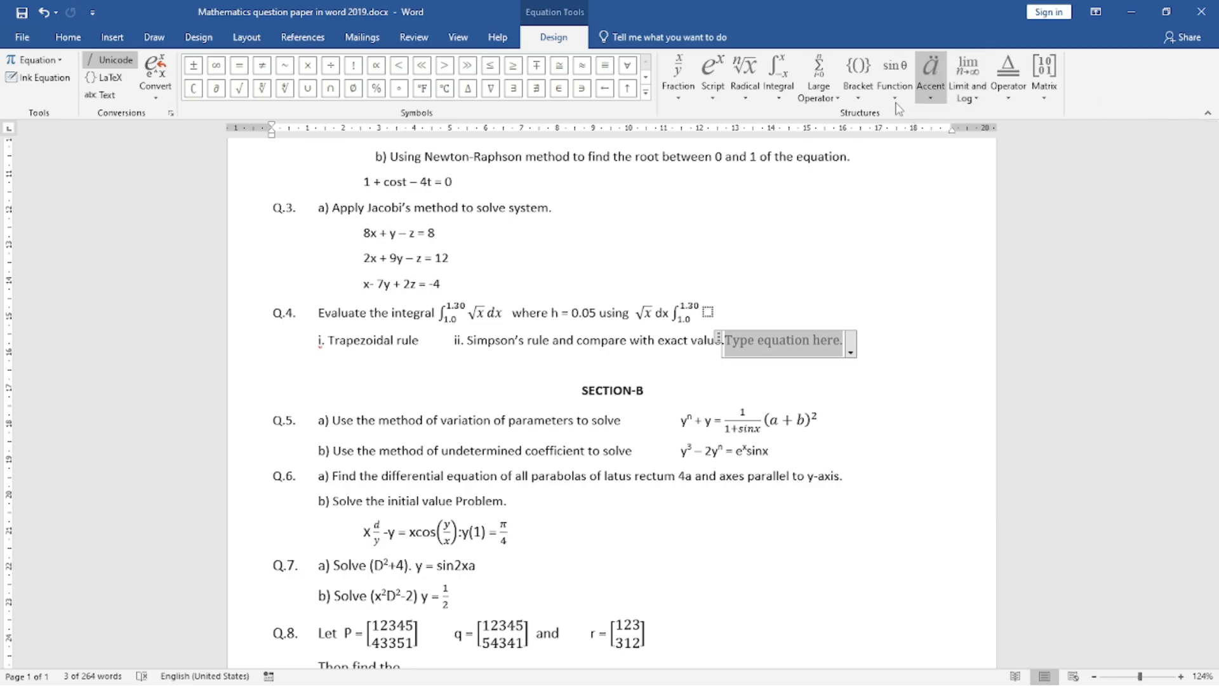
{"action": "left_click", "coordinate": [858, 98]}
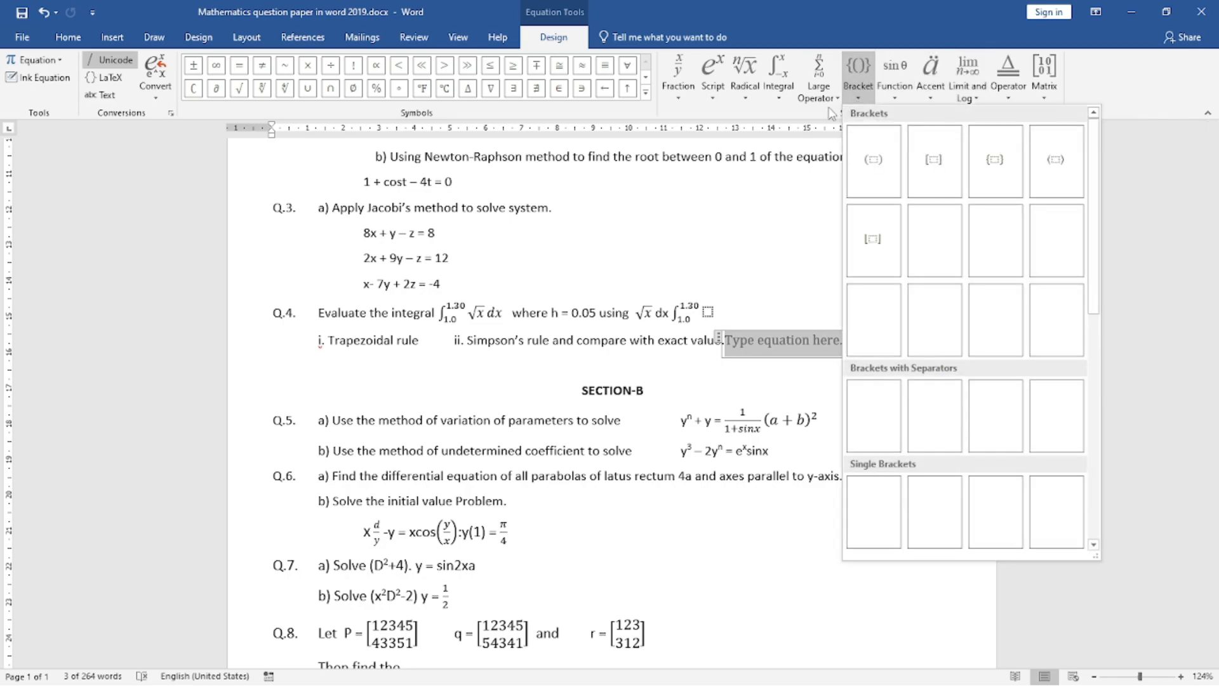
{"action": "left_click", "coordinate": [833, 98]}
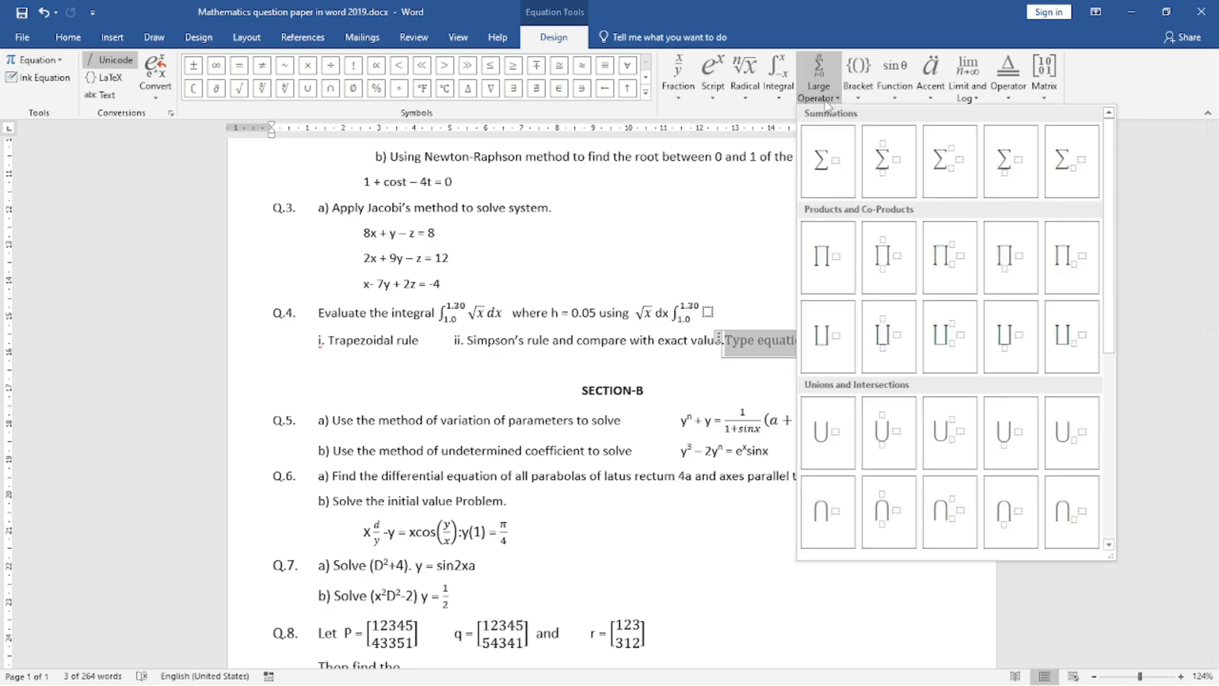
{"action": "left_click", "coordinate": [778, 98]}
{"action": "left_click", "coordinate": [779, 97]}
{"action": "left_click", "coordinate": [746, 98]}
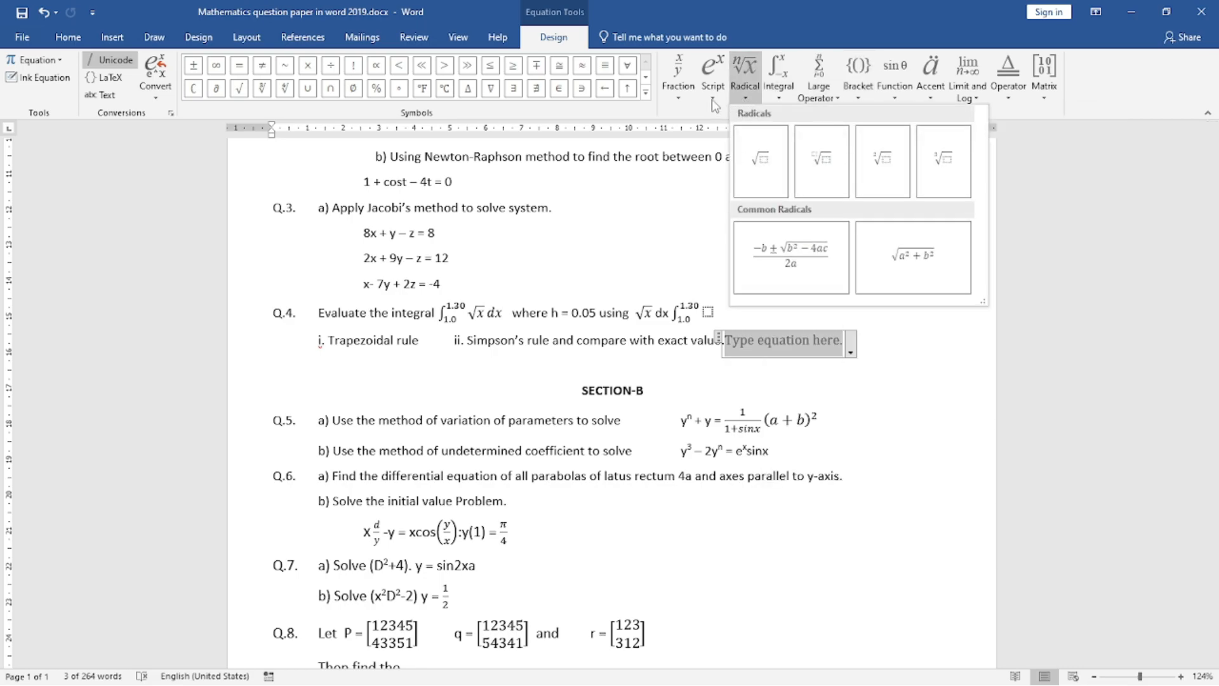
{"action": "left_click", "coordinate": [713, 101]}
{"action": "left_click", "coordinate": [680, 101]}
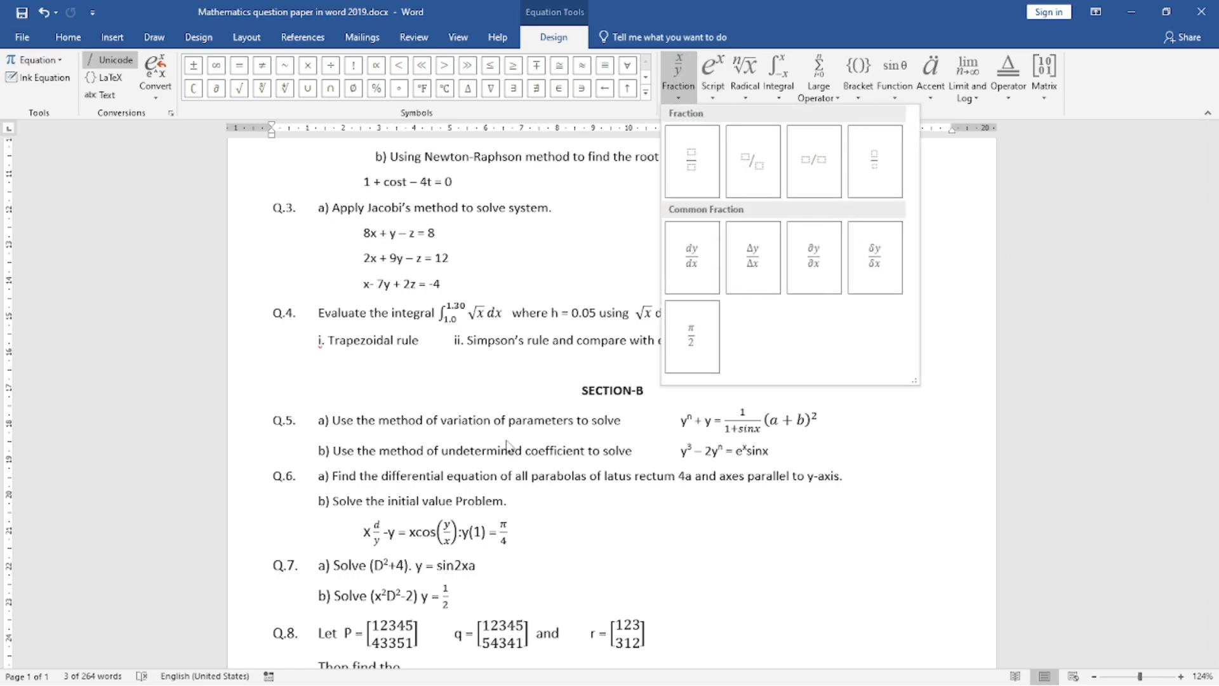
{"action": "left_click", "coordinate": [539, 458]}
- Review the question paper's equations from the title down to Q.8 and back
{"action": "scroll", "coordinate": [540, 458], "scroll_direction": "up", "scroll_amount": 7}
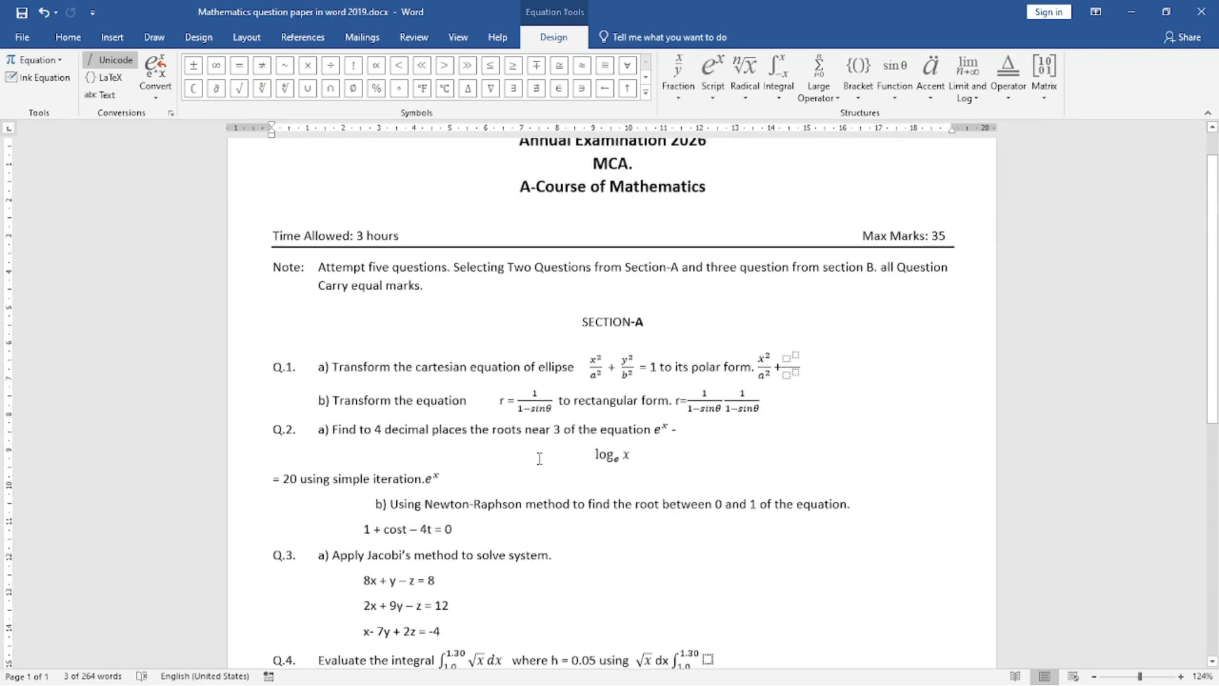
{"action": "scroll", "coordinate": [567, 447], "scroll_direction": "down", "scroll_amount": 5}
{"action": "scroll", "coordinate": [567, 448], "scroll_direction": "down", "scroll_amount": 3}
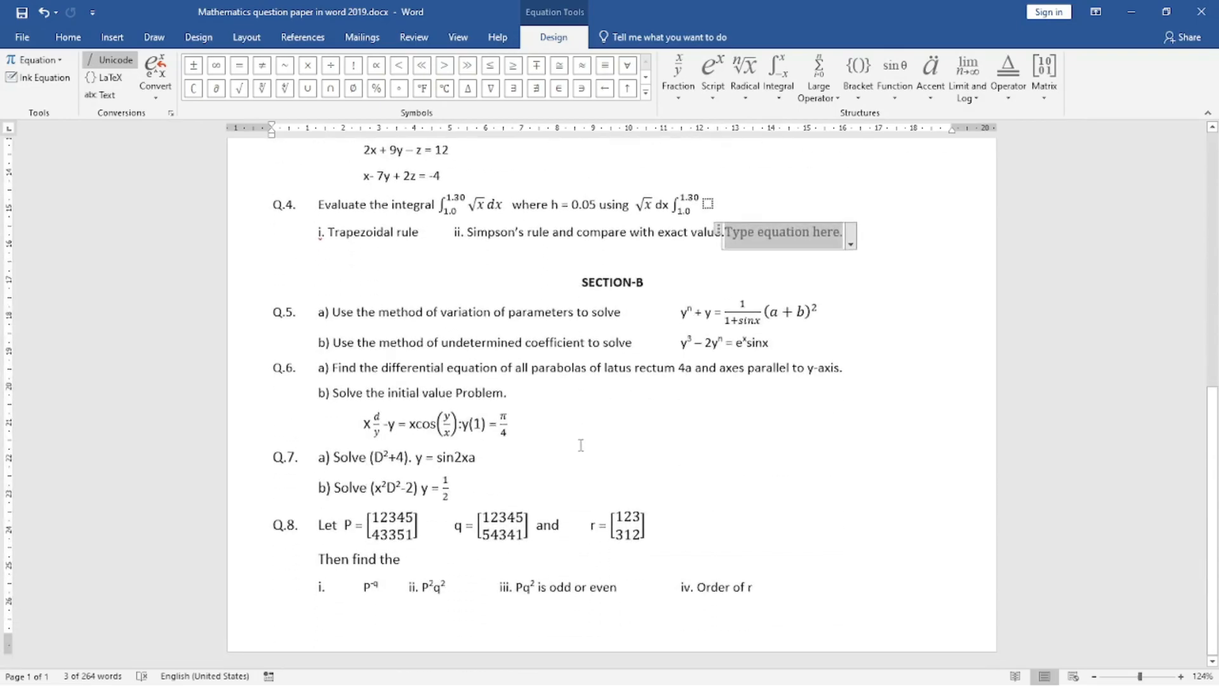
{"action": "scroll", "coordinate": [697, 563], "scroll_direction": "up", "scroll_amount": 2}
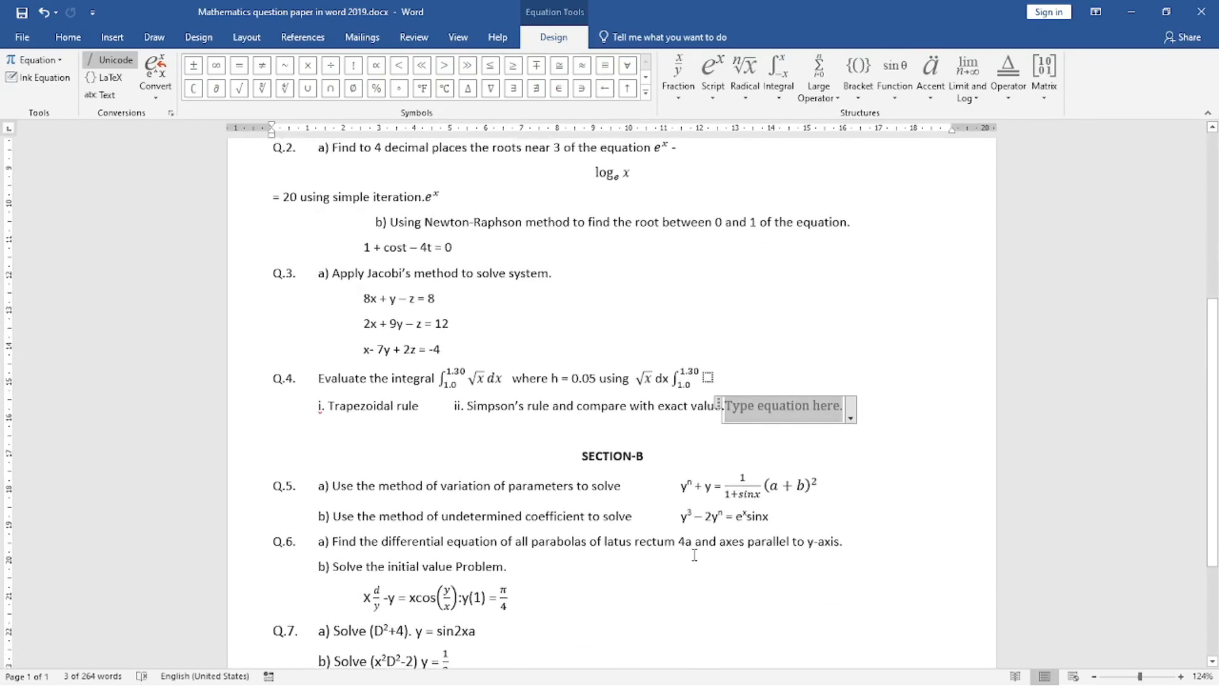
{"action": "scroll", "coordinate": [694, 555], "scroll_direction": "up", "scroll_amount": 4}
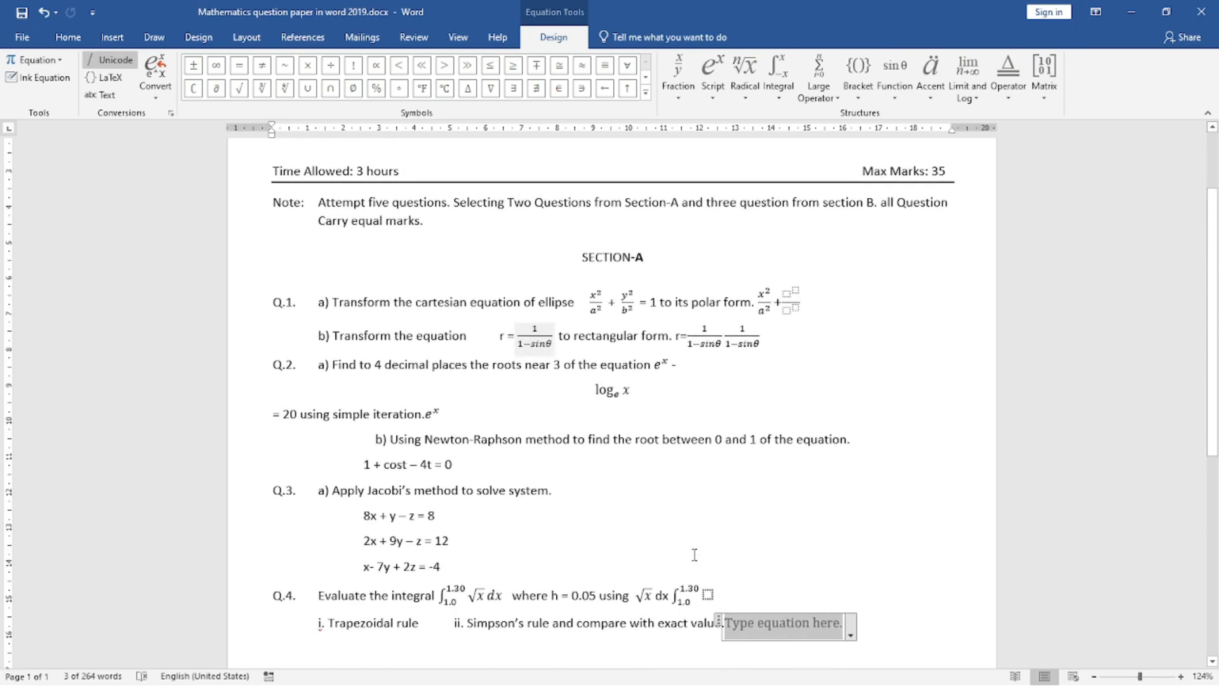
{"action": "scroll", "coordinate": [695, 555], "scroll_direction": "up", "scroll_amount": 2}
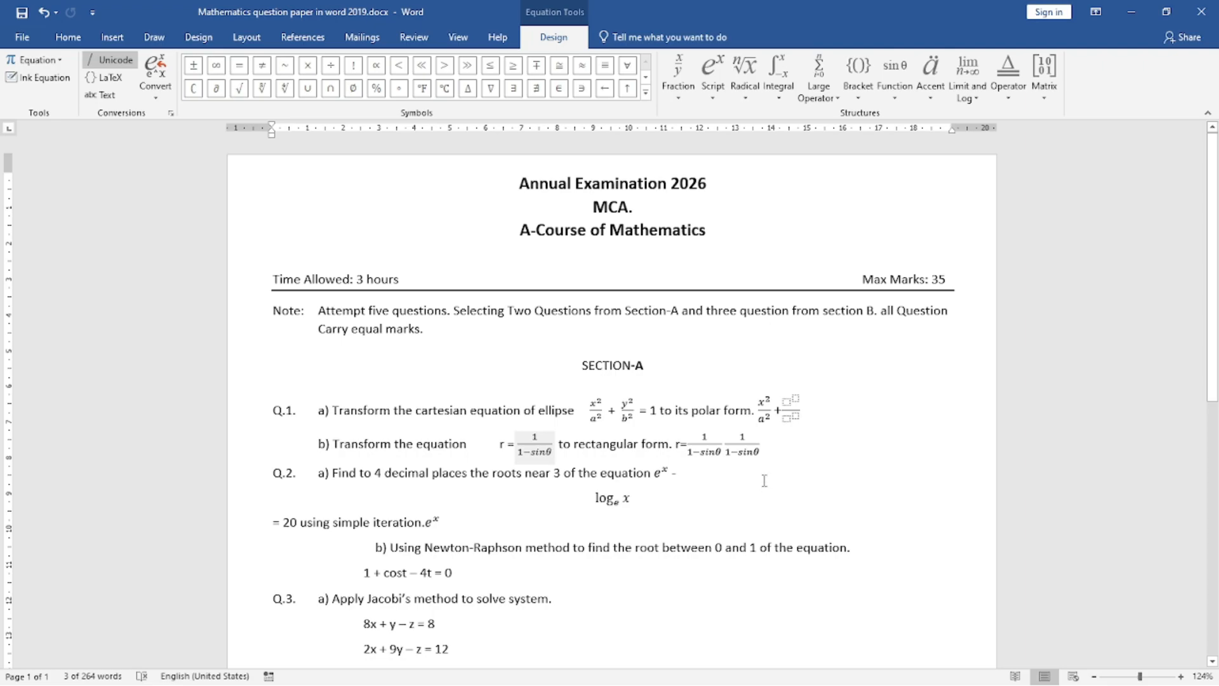
{"action": "left_click", "coordinate": [68, 39]}
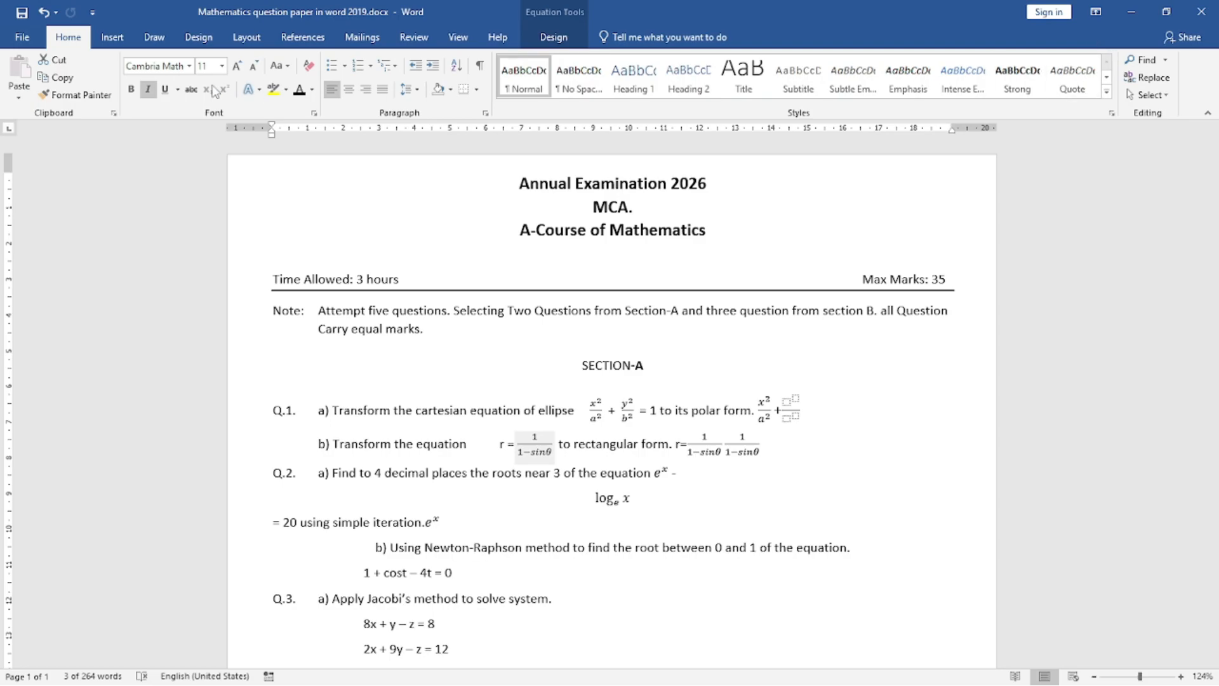
{"action": "left_click", "coordinate": [116, 42]}
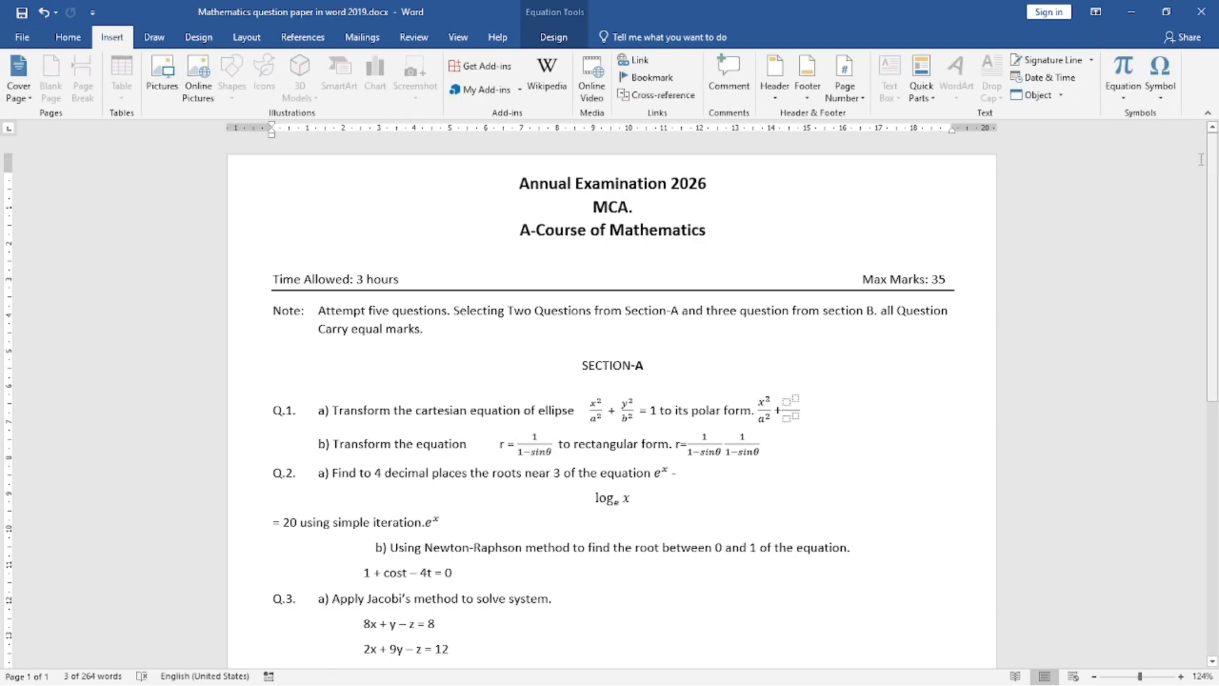
{"action": "left_click", "coordinate": [1123, 95]}
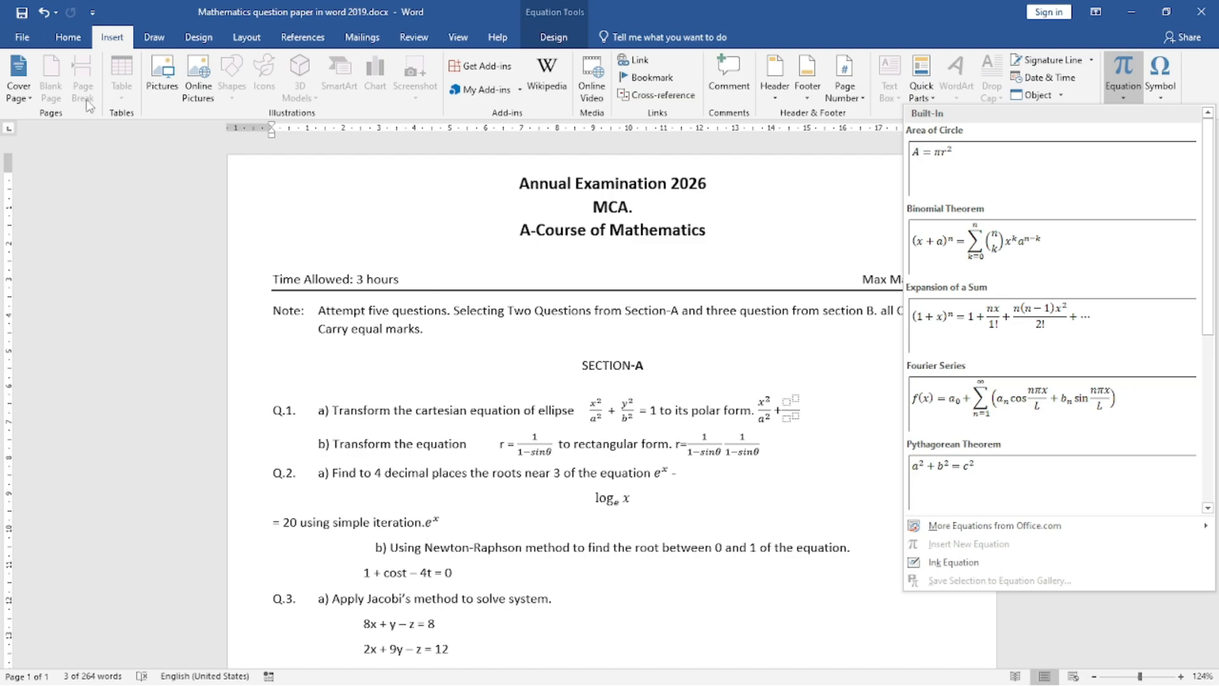
{"action": "left_click", "coordinate": [153, 40]}
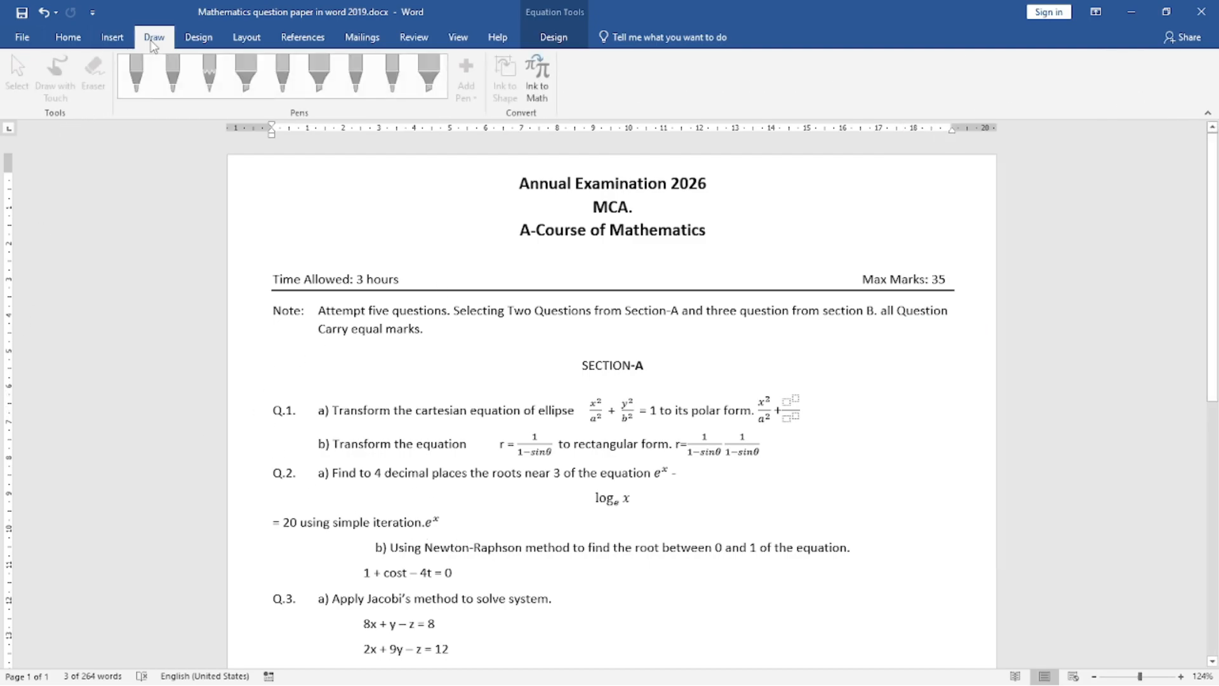
{"action": "left_click", "coordinate": [198, 38]}
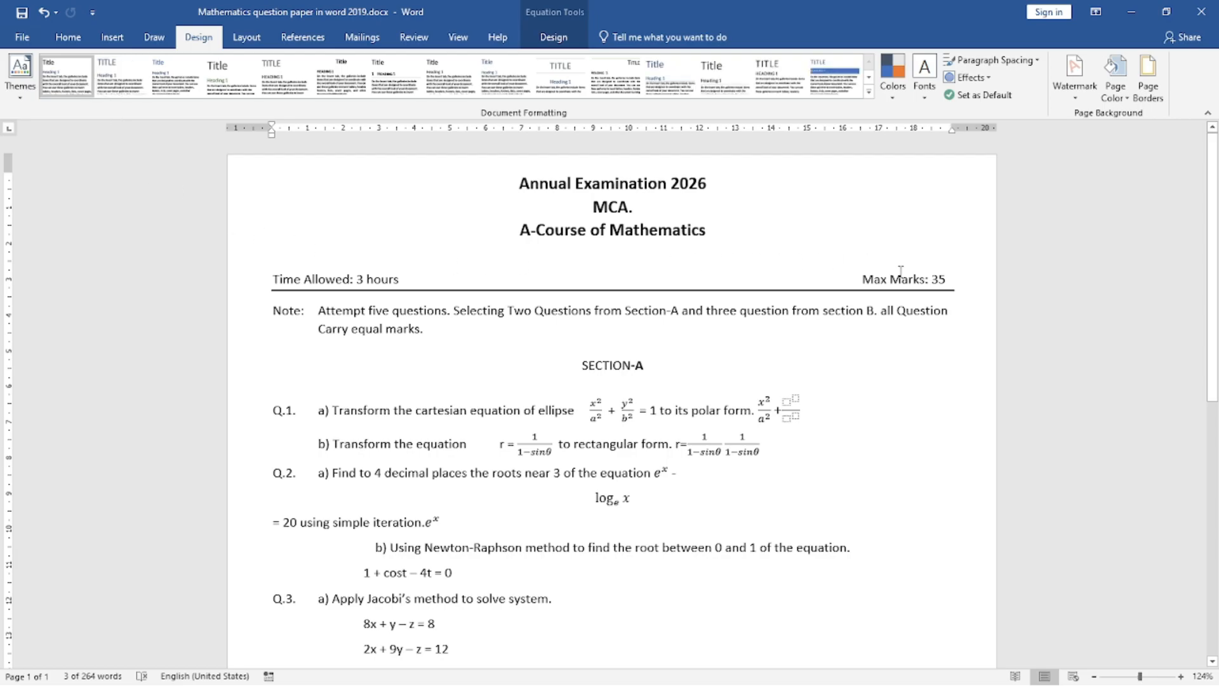
{"action": "key", "text": "super"}
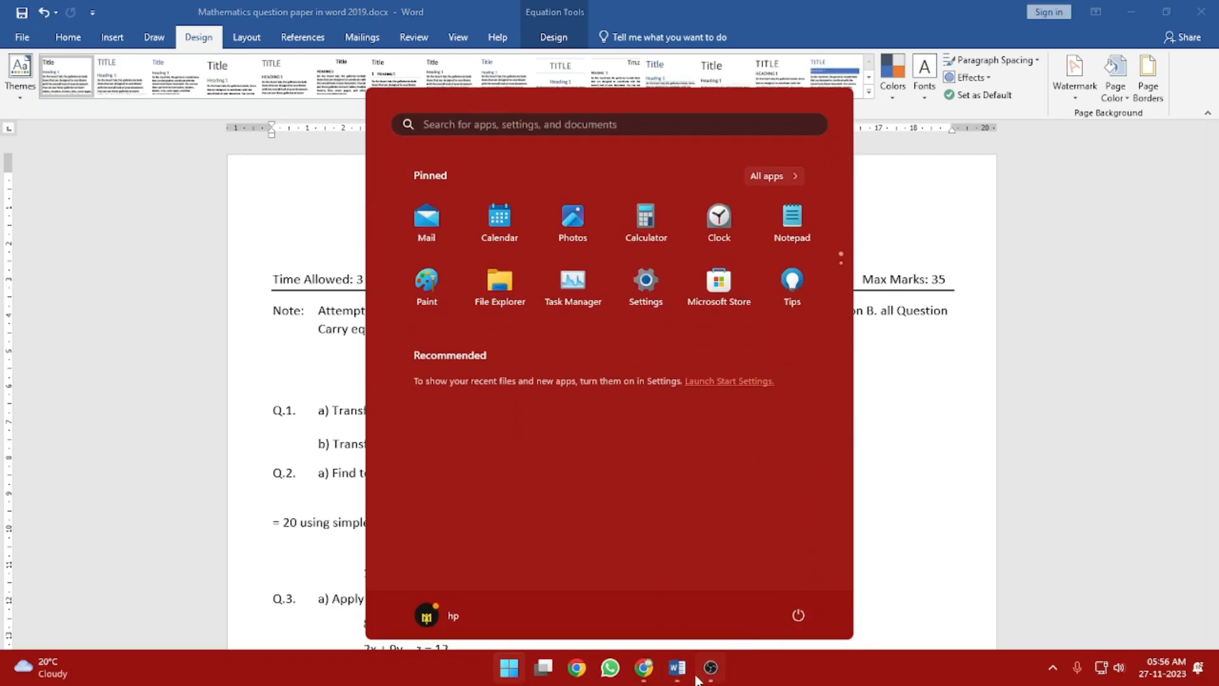